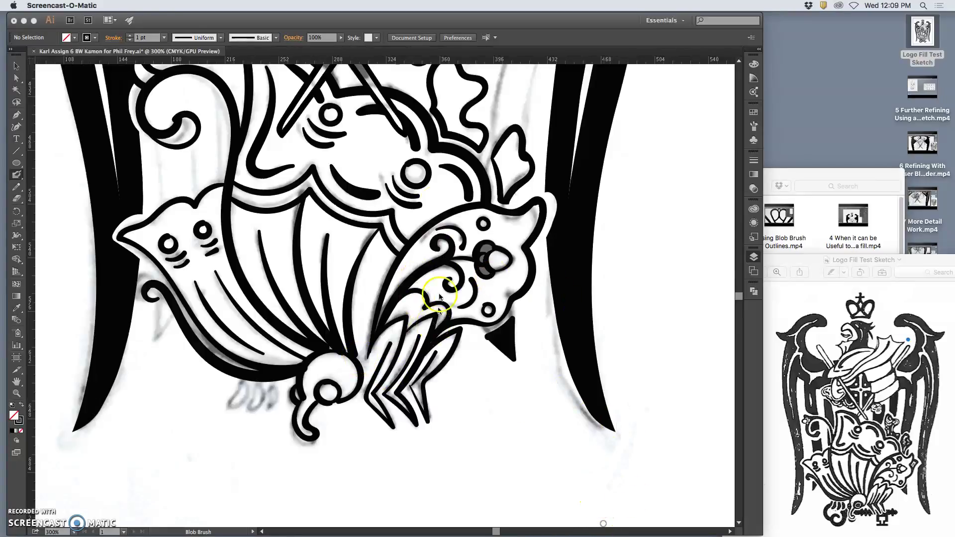
pyautogui.click(503, 39)
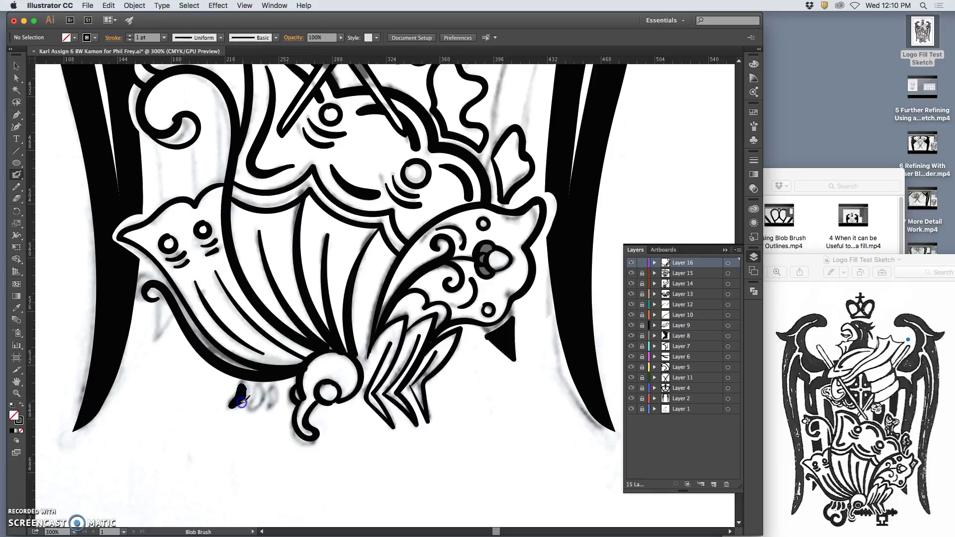
pyautogui.moveTo(259, 393); pyautogui.dragTo(258, 396)
pyautogui.press('super+z')
pyautogui.moveTo(244, 389); pyautogui.dragTo(239, 398)
pyautogui.press('super+z')
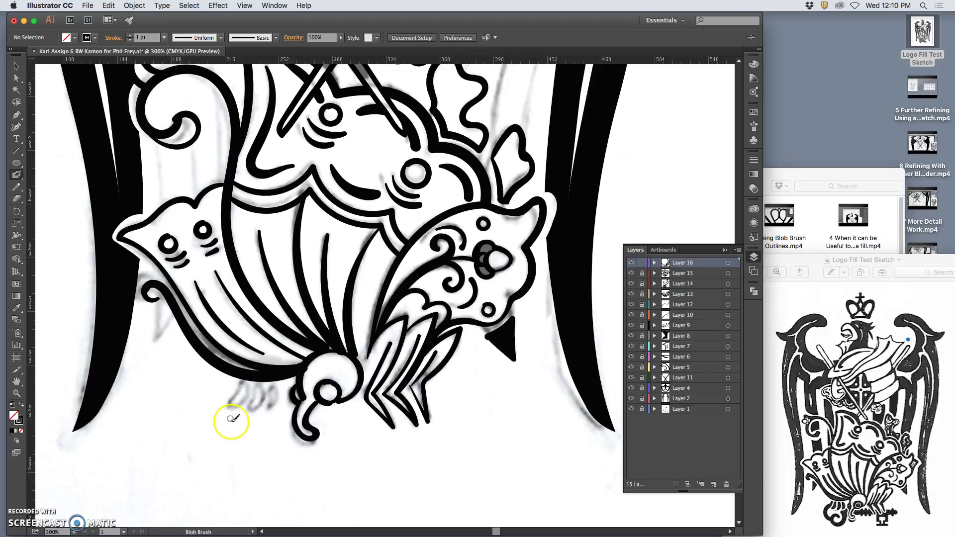
# Switch to the Pencil tool with a black fill and no stroke.
pyautogui.click(16, 187)
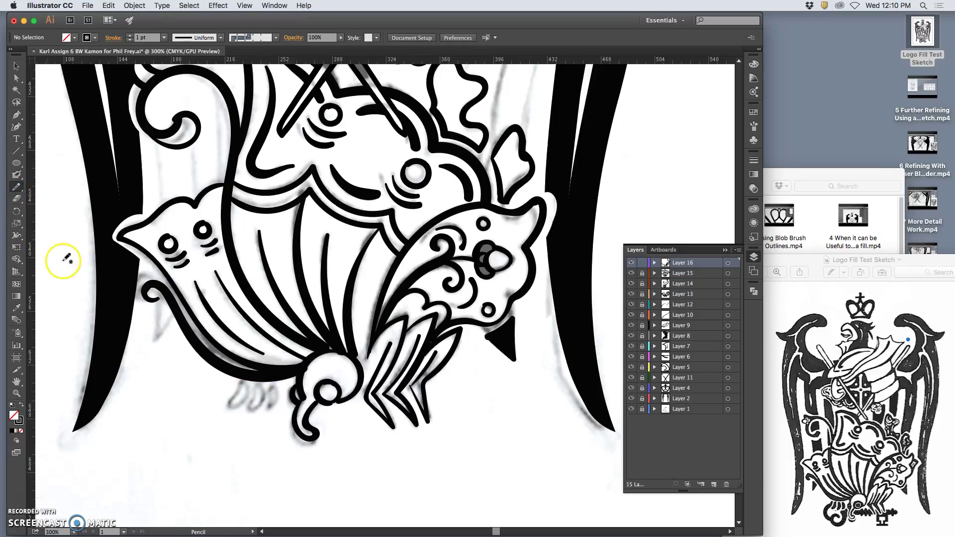
pyautogui.click(20, 404)
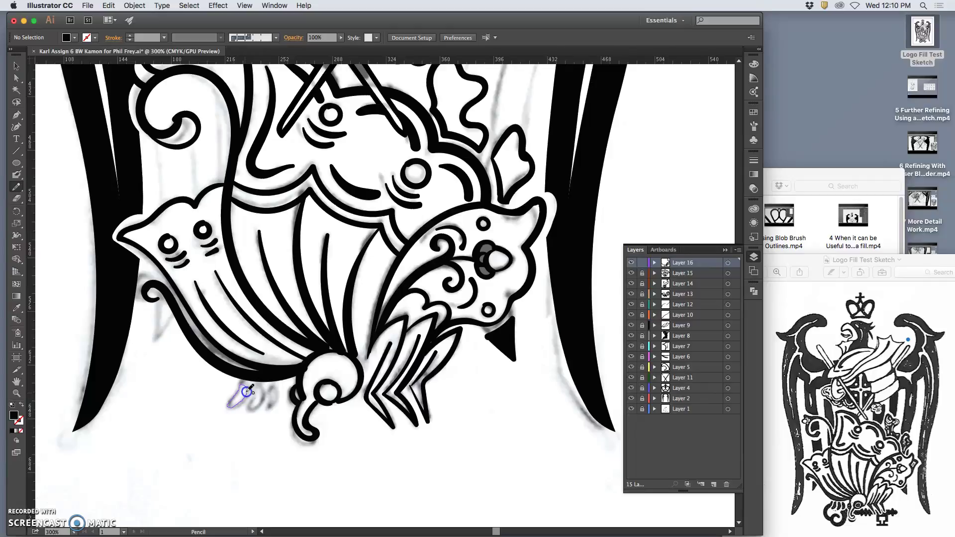
pyautogui.moveTo(247, 391); pyautogui.dragTo(248, 393)
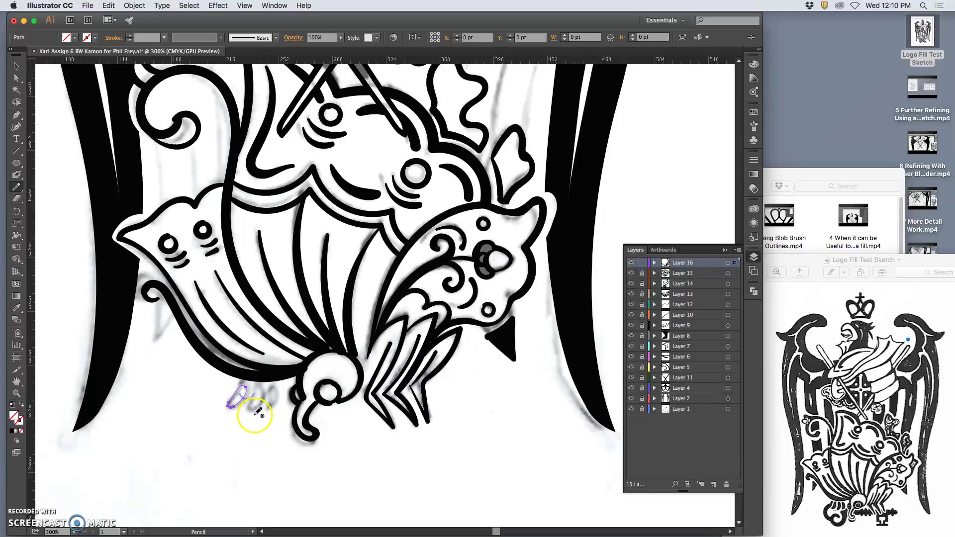
pyautogui.click(14, 432)
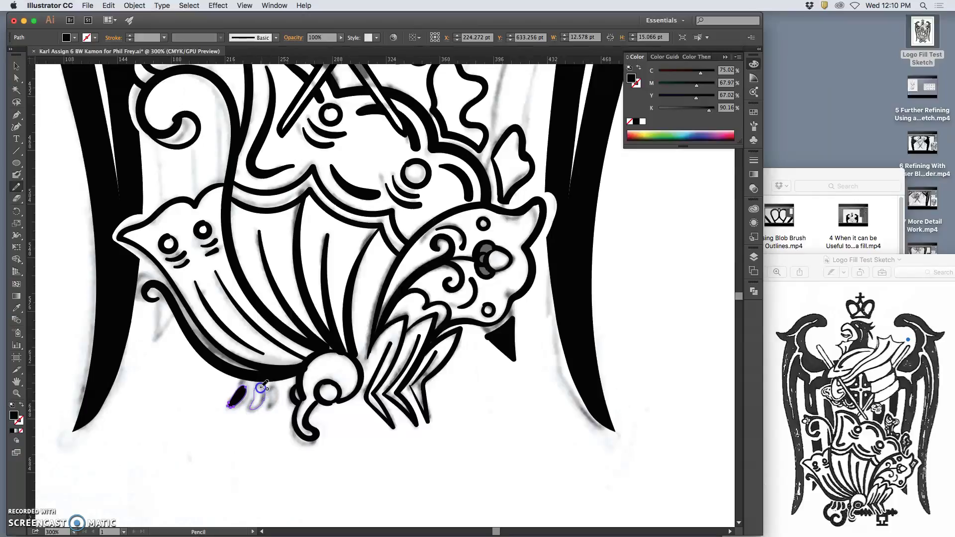
pyautogui.moveTo(258, 388); pyautogui.dragTo(256, 388)
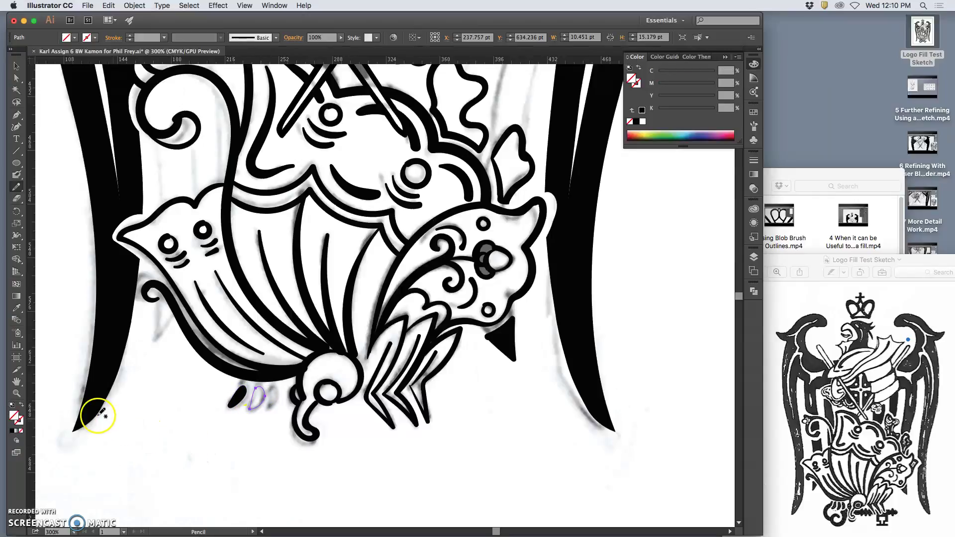
pyautogui.press('super+z')
pyautogui.doubleClick(16, 187)
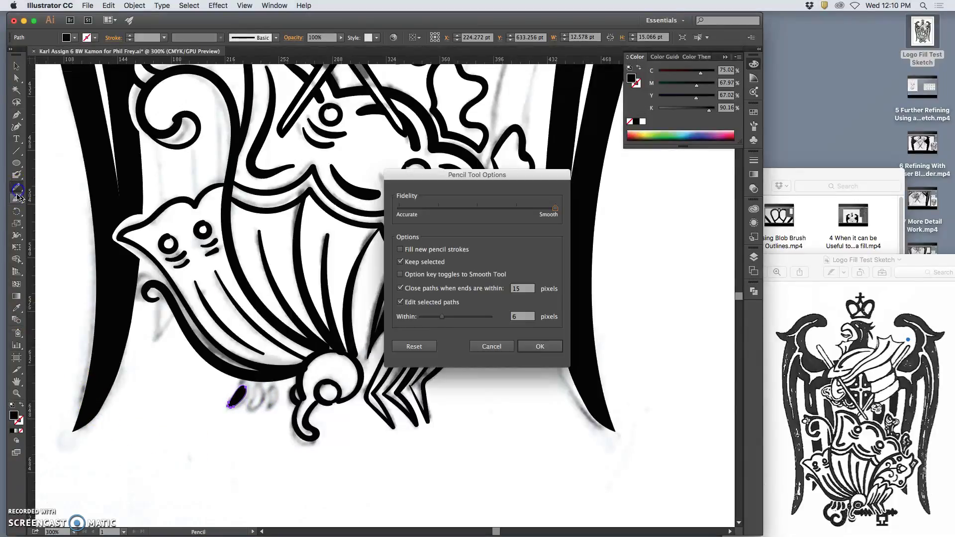
pyautogui.click(541, 347)
pyautogui.press('super+z')
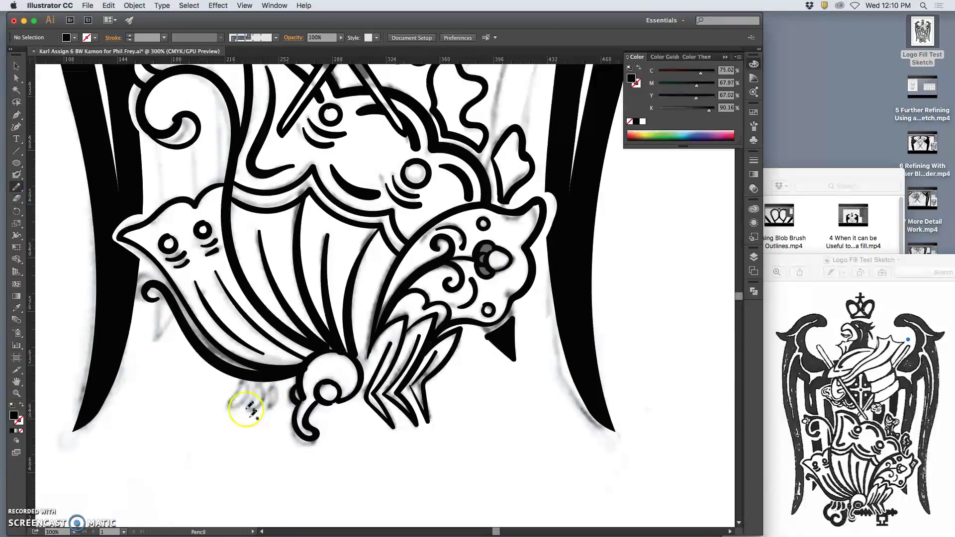
pyautogui.moveTo(231, 410); pyautogui.dragTo(235, 408)
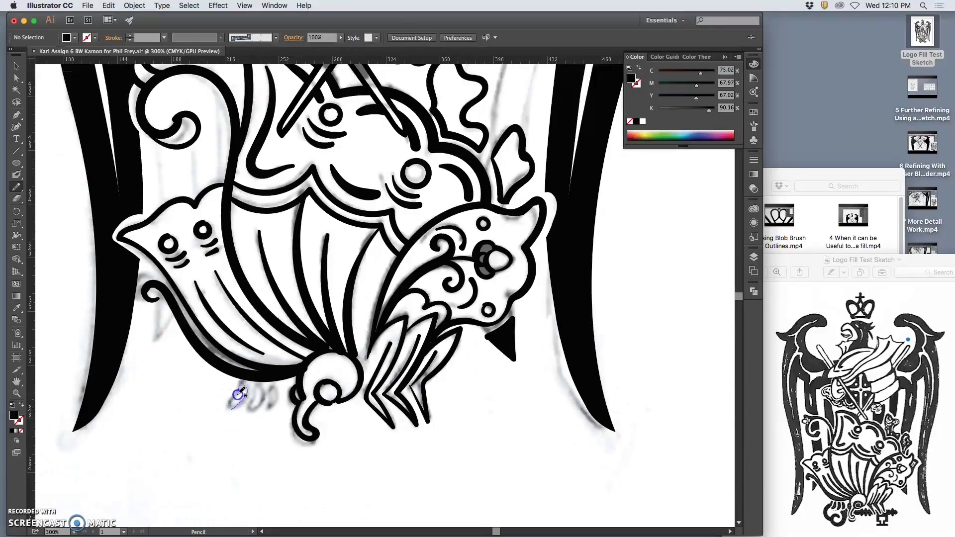
pyautogui.moveTo(232, 404); pyautogui.dragTo(243, 389)
pyautogui.press('super+z')
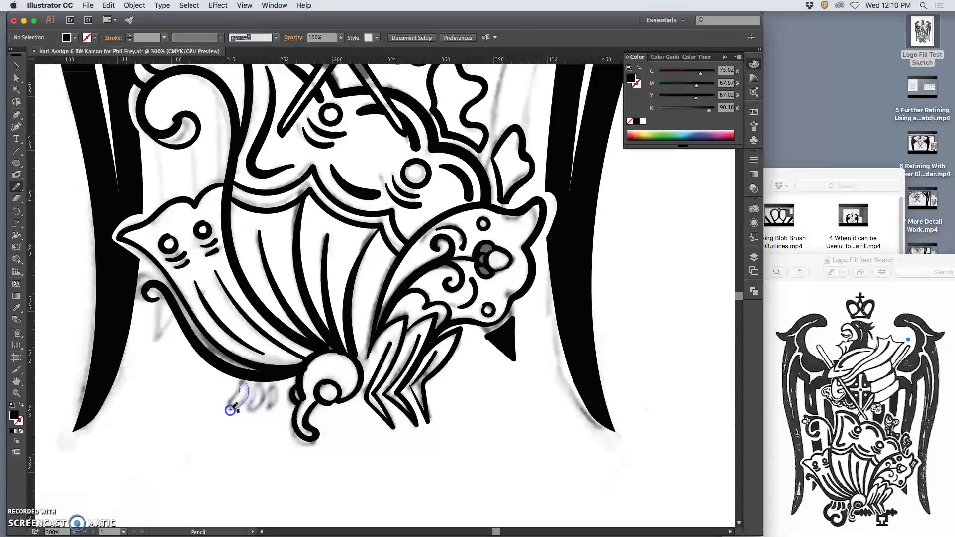
# Trace the three sketched teardrop marks below the butterfly's lower-left wing with the Pencil tool and fill each one black.
pyautogui.moveTo(230, 409); pyautogui.dragTo(247, 386)
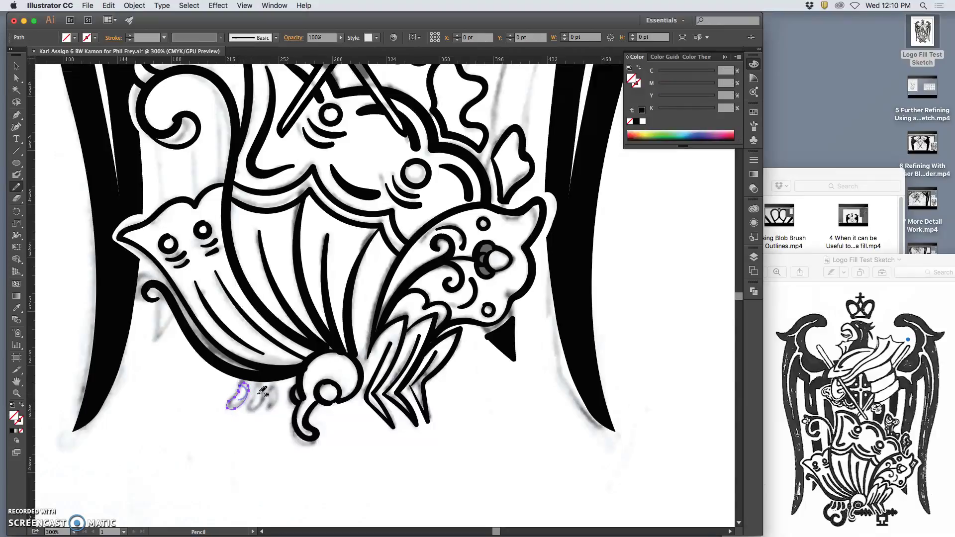
pyautogui.click(11, 433)
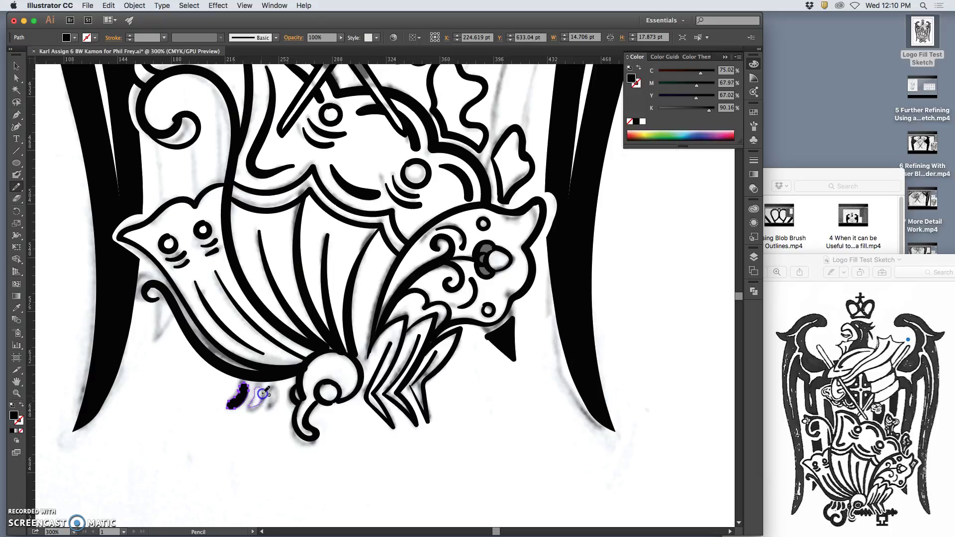
pyautogui.moveTo(260, 389); pyautogui.dragTo(251, 406)
pyautogui.click(11, 431)
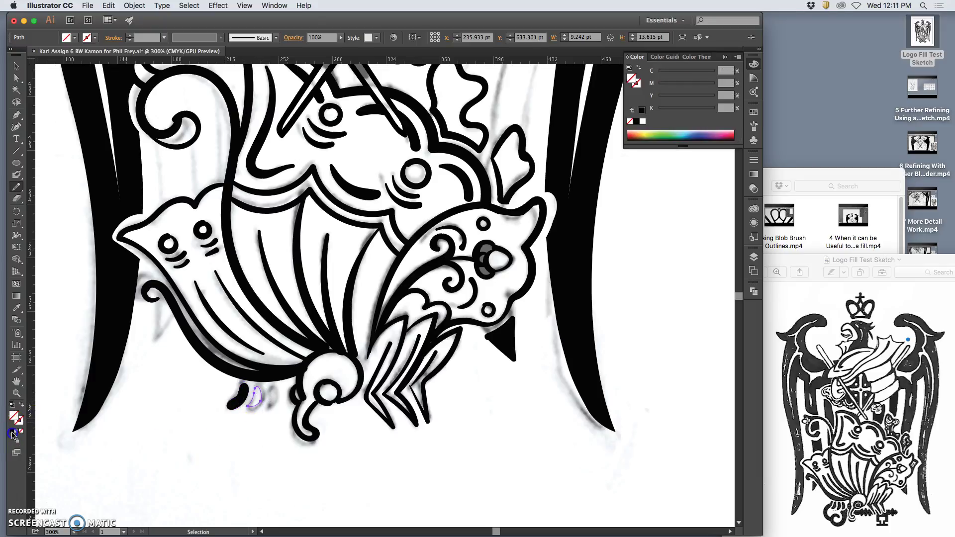
pyautogui.click(161, 433)
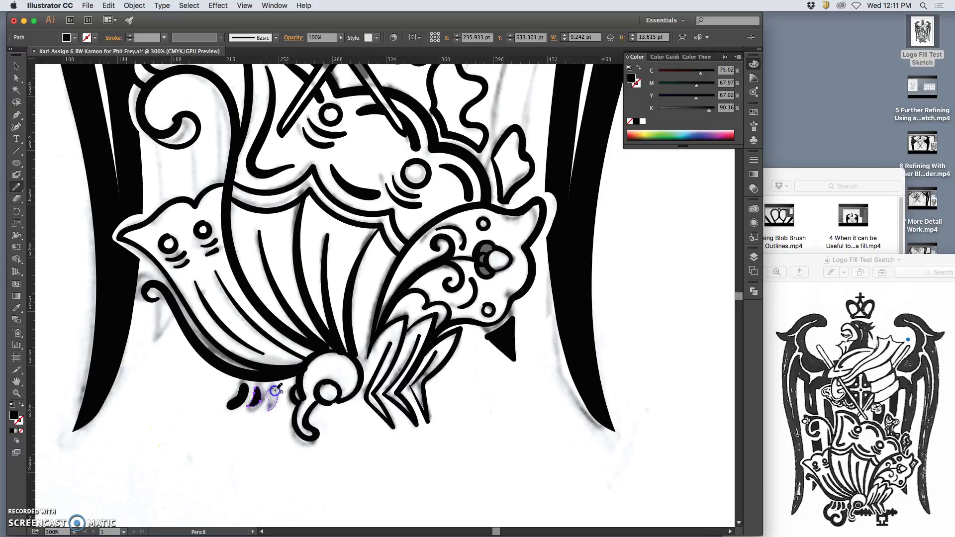
pyautogui.moveTo(277, 388); pyautogui.dragTo(269, 409)
pyautogui.click(11, 432)
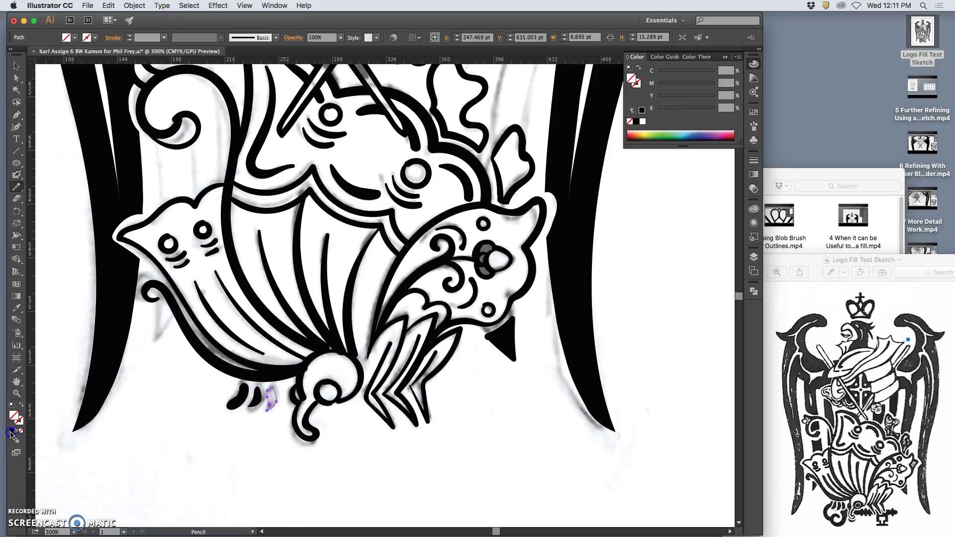
# Replace the leftmost teardrop mark with a newly traced shape with a pointed lower tip, filled black.
pyautogui.click(242, 396)
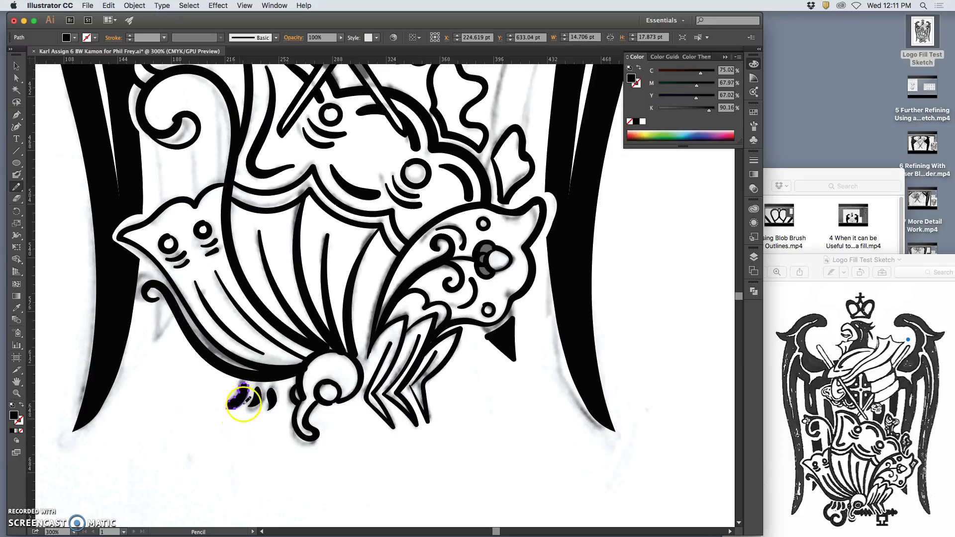
pyautogui.moveTo(243, 390); pyautogui.dragTo(239, 393)
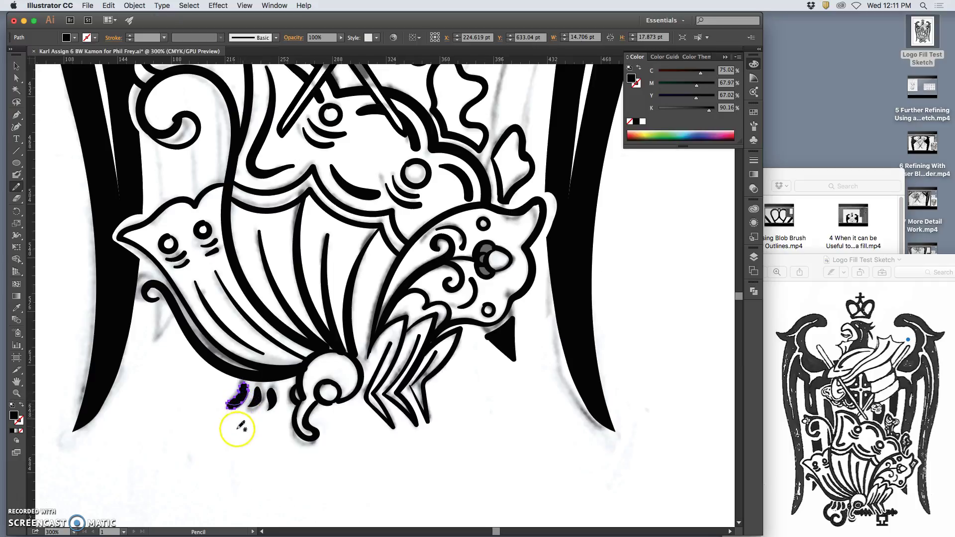
pyautogui.press('super+plus')
pyautogui.press('super+plus')
pyautogui.press('super+plus')
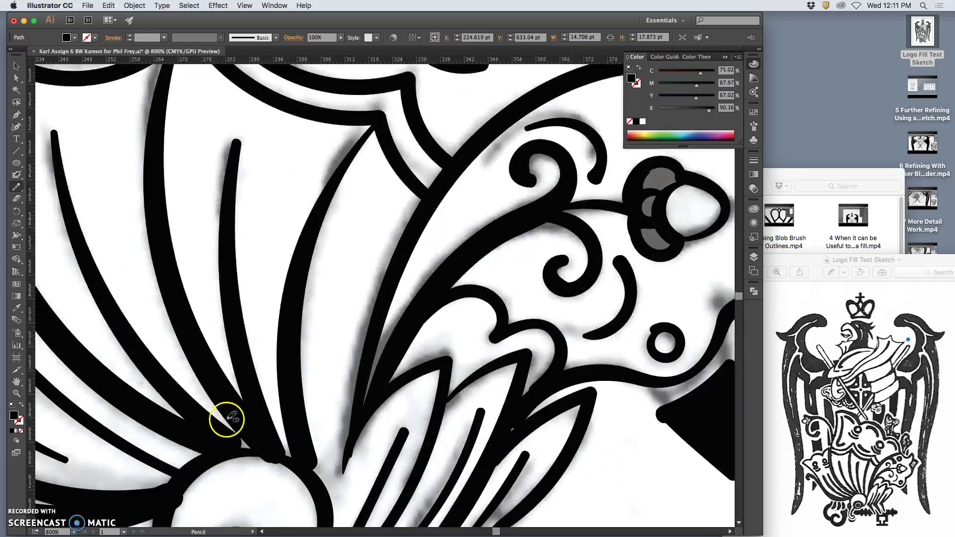
pyautogui.moveTo(202, 427); pyautogui.dragTo(398, 229)
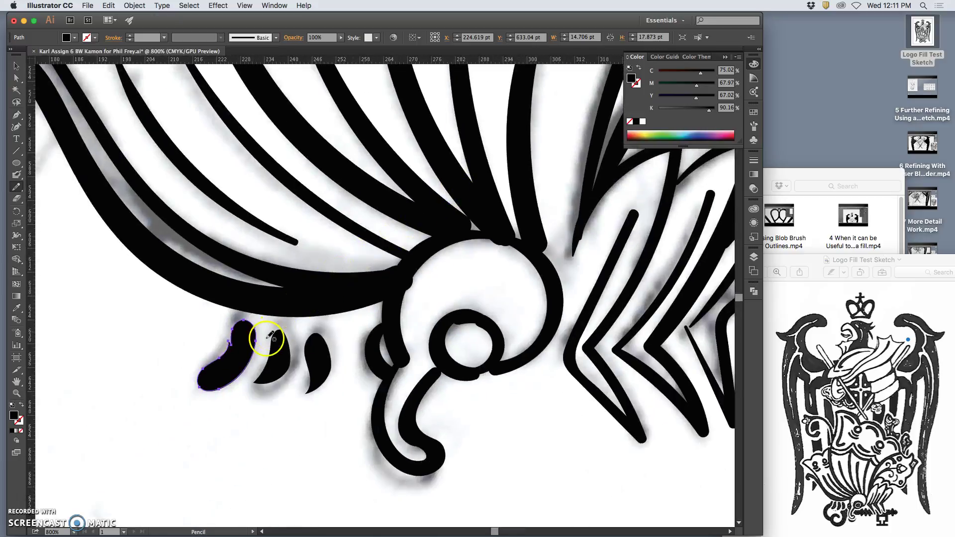
pyautogui.press('Delete')
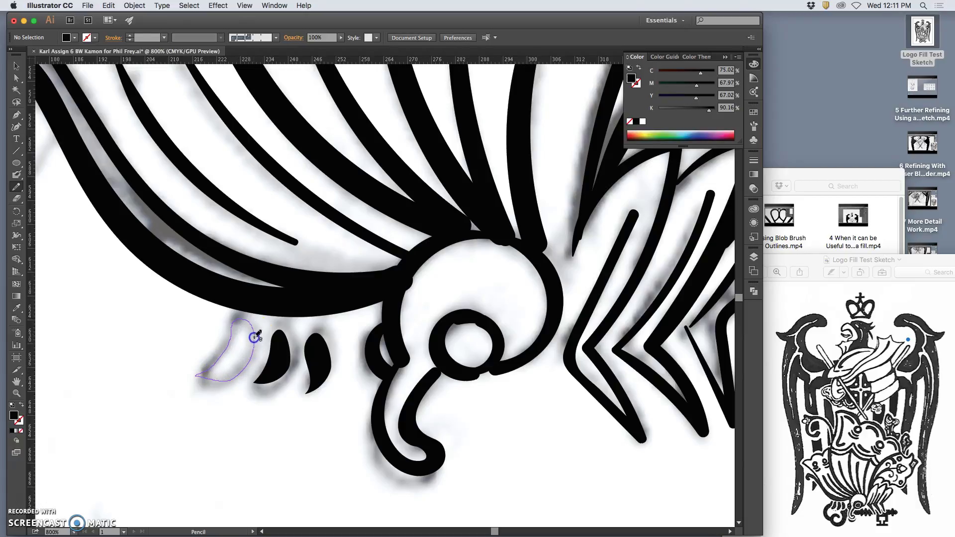
pyautogui.moveTo(254, 338); pyautogui.dragTo(254, 339)
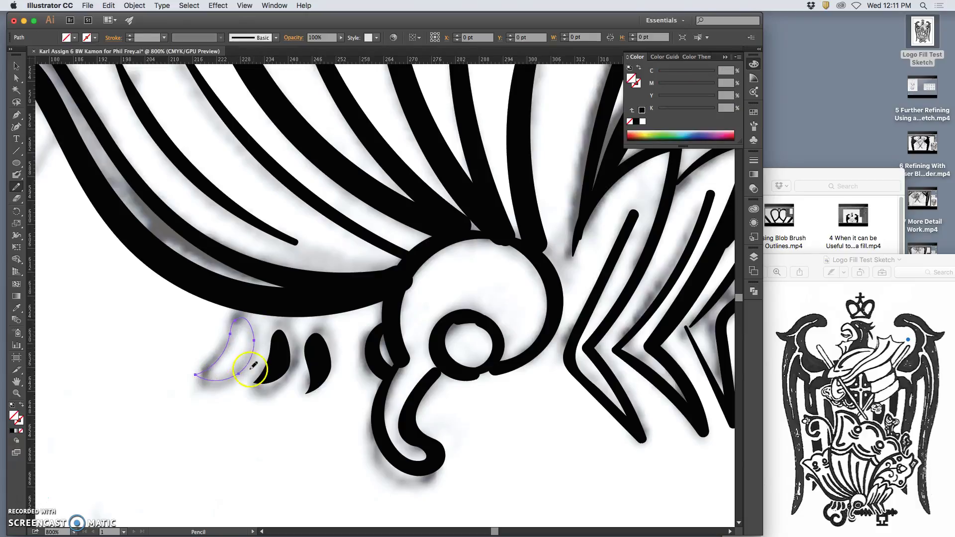
pyautogui.click(11, 433)
# Select the compound leg outline and redraw the inner edge of the rightmost leg's upper part with the Pencil tool.
pyautogui.press('super+minus')
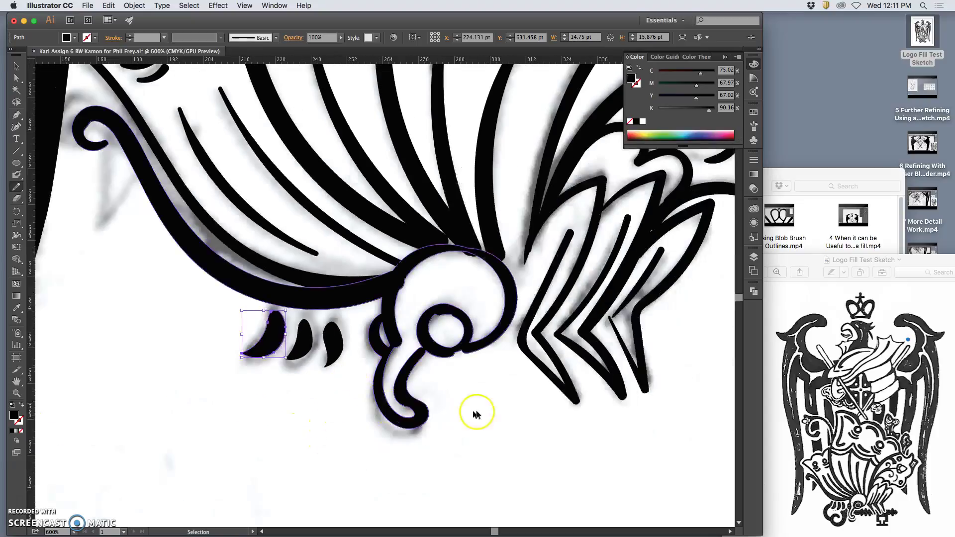
pyautogui.press('super+minus')
pyautogui.press('super+plus')
pyautogui.press('super+plus')
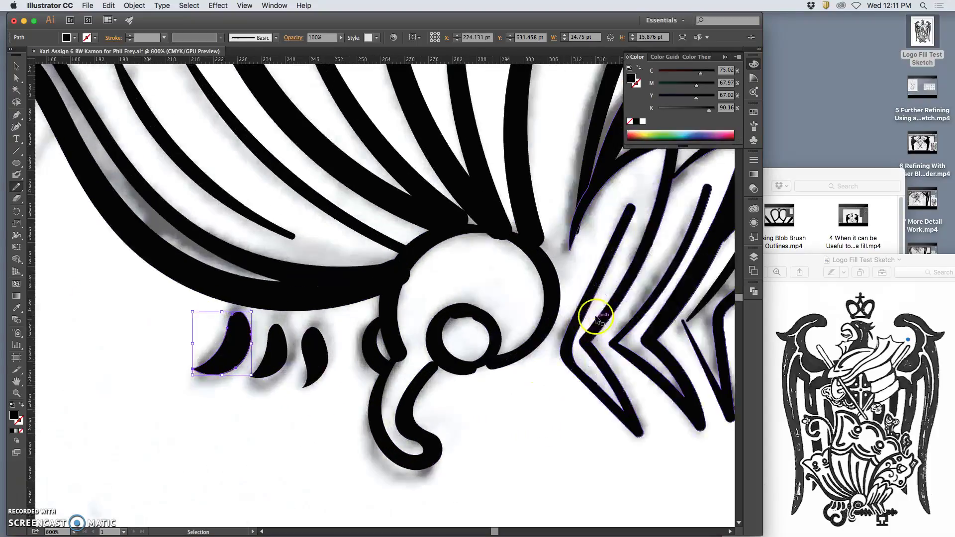
pyautogui.moveTo(608, 297)
pyautogui.mouseDown()
pyautogui.moveTo(486, 290)
pyautogui.moveTo(411, 303)
pyautogui.mouseUp()
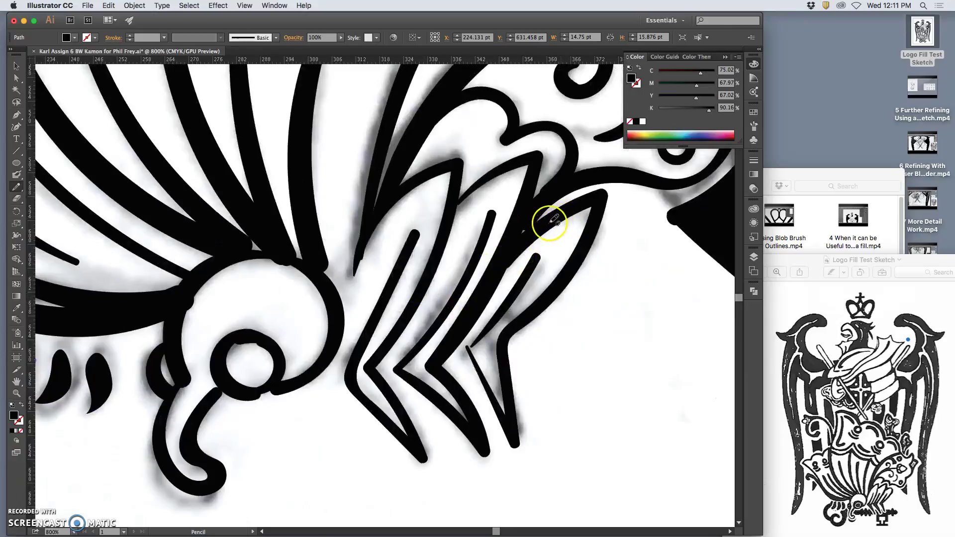
pyautogui.keyDown('super'); pyautogui.click(533, 229); pyautogui.keyUp('super')
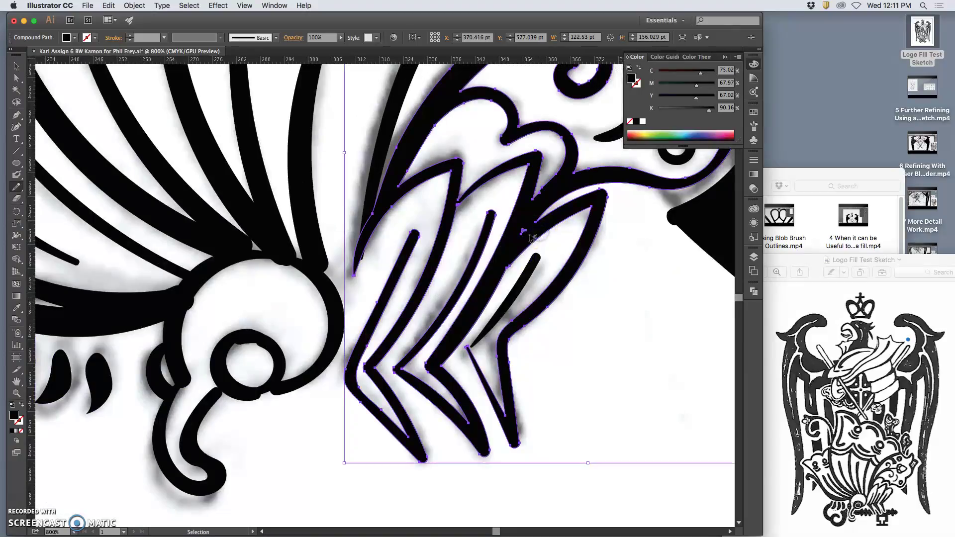
pyautogui.moveTo(515, 259); pyautogui.dragTo(498, 289)
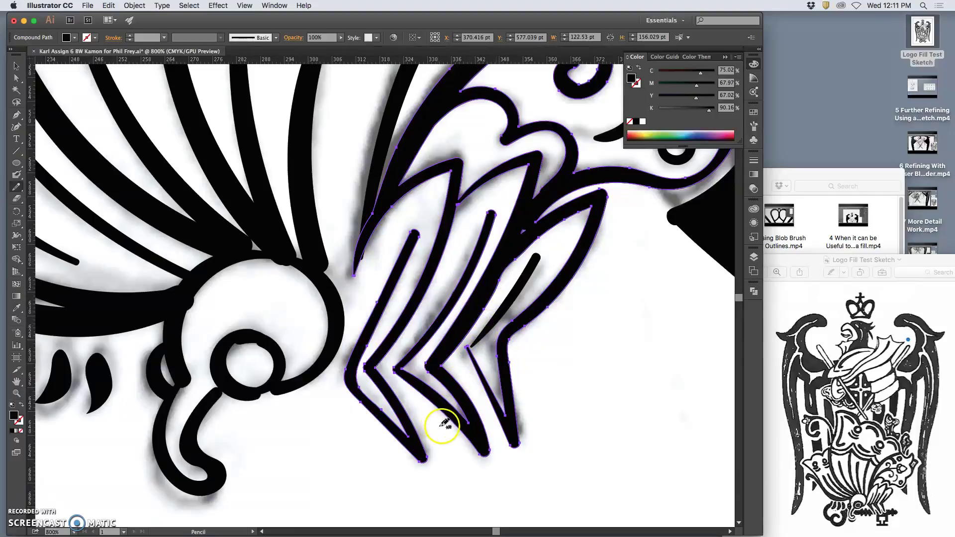
pyautogui.moveTo(443, 426)
pyautogui.mouseDown()
pyautogui.moveTo(500, 305)
pyautogui.moveTo(501, 283)
pyautogui.mouseUp()
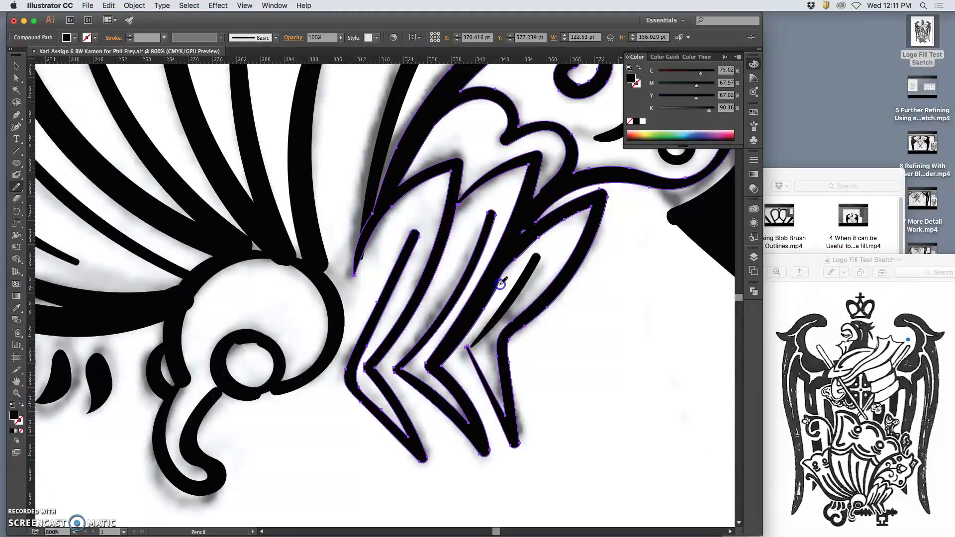
pyautogui.moveTo(532, 246); pyautogui.dragTo(538, 238)
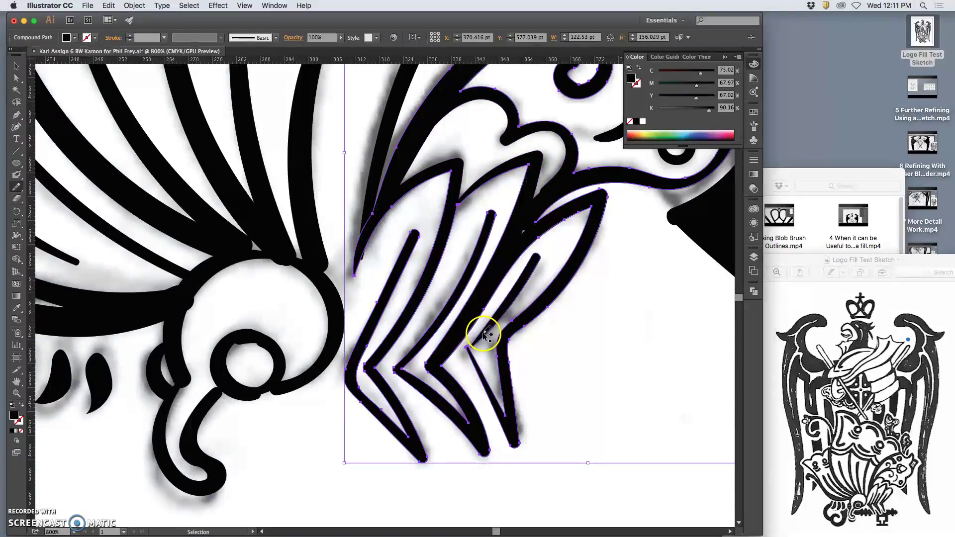
# Touch up the inner knee joint of the rightmost leg with the Blob Brush.
pyautogui.keyDown('super'); pyautogui.click(485, 335); pyautogui.keyUp('super')
pyautogui.keyDown('super'); pyautogui.click(476, 362); pyautogui.keyUp('super')
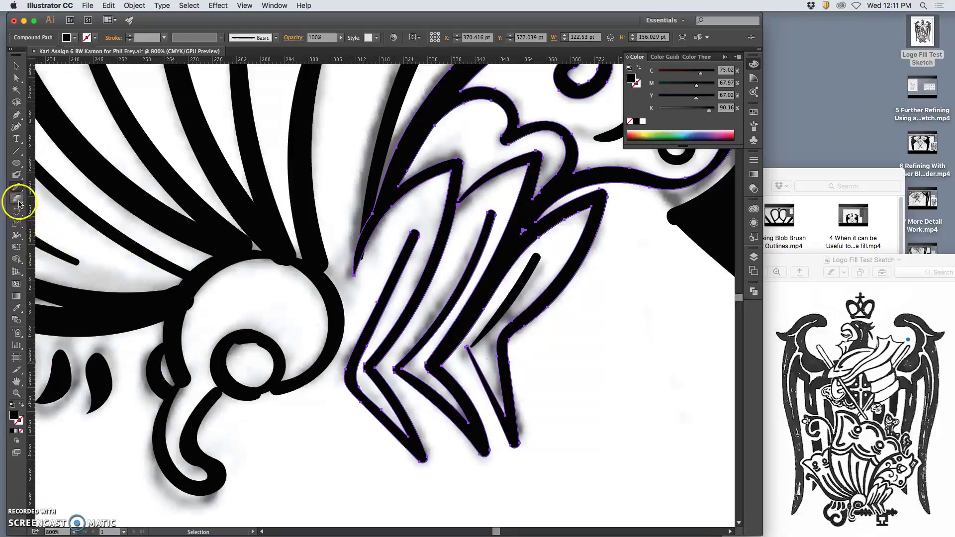
pyautogui.click(17, 175)
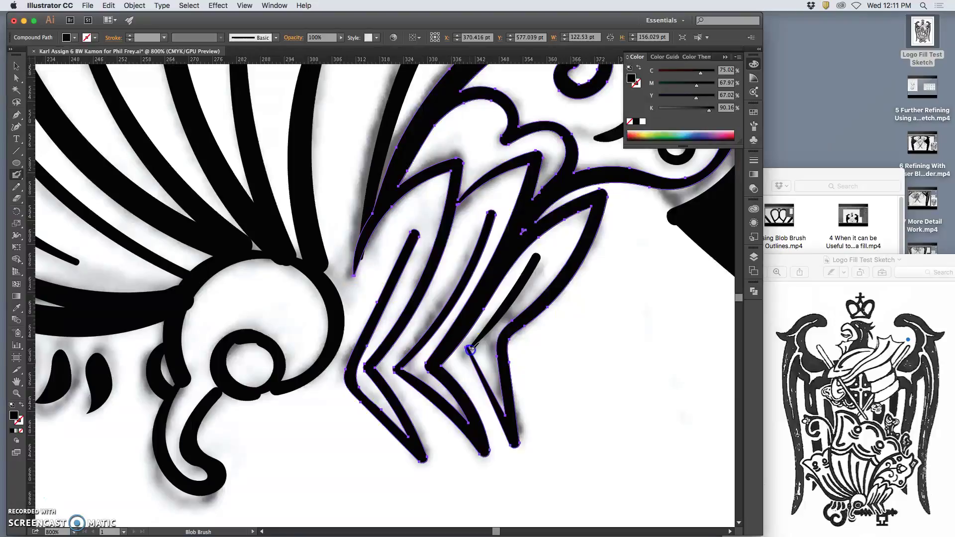
pyautogui.click(480, 339)
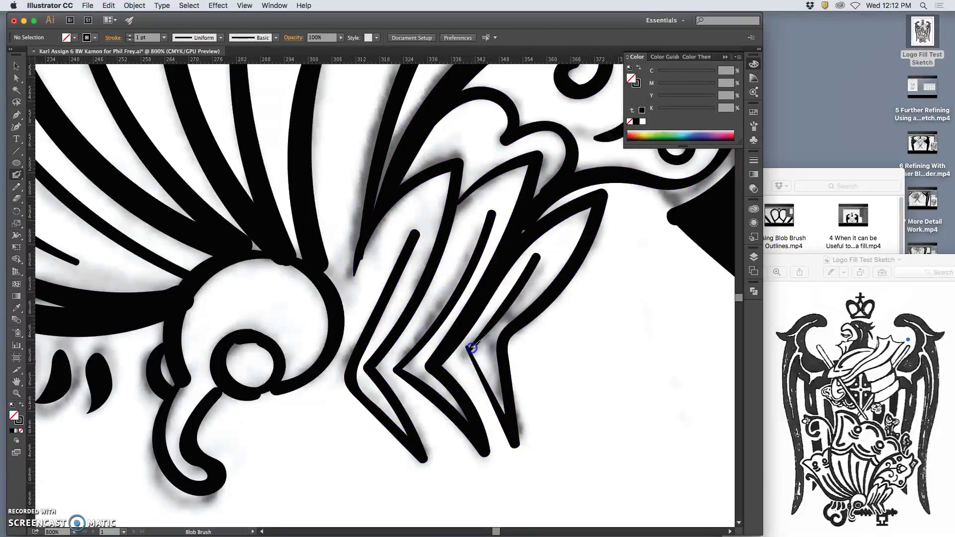
# Select the compound leg outline and redraw the inner knee of the rightmost leg as a clean corner with the Pencil tool.
pyautogui.keyDown('super'); pyautogui.click(481, 373); pyautogui.keyUp('super')
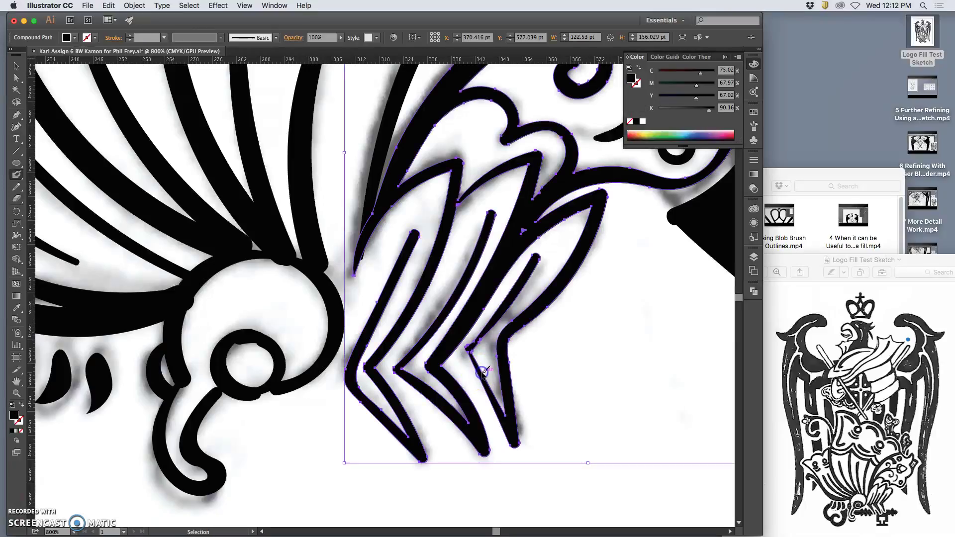
pyautogui.click(17, 186)
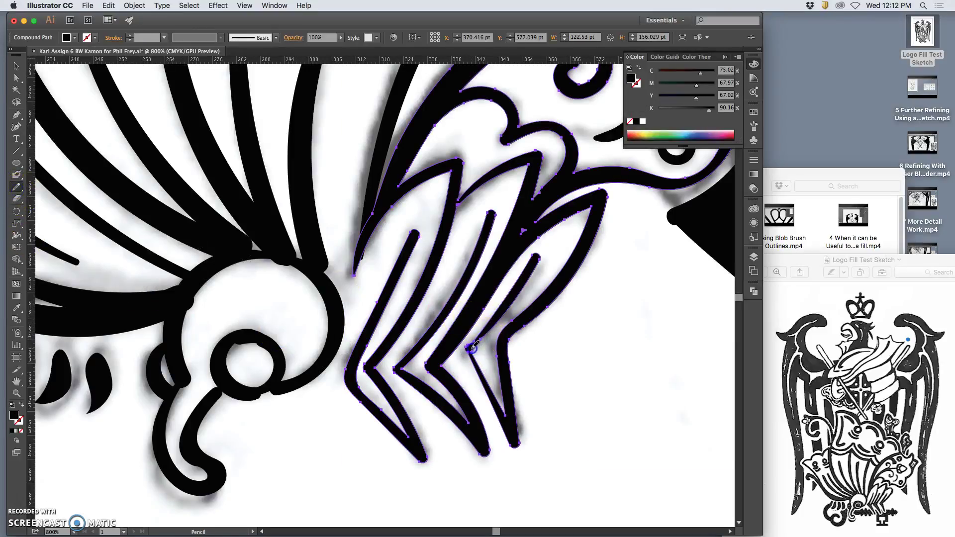
pyautogui.moveTo(482, 373); pyautogui.dragTo(483, 374)
pyautogui.moveTo(476, 340); pyautogui.dragTo(480, 332)
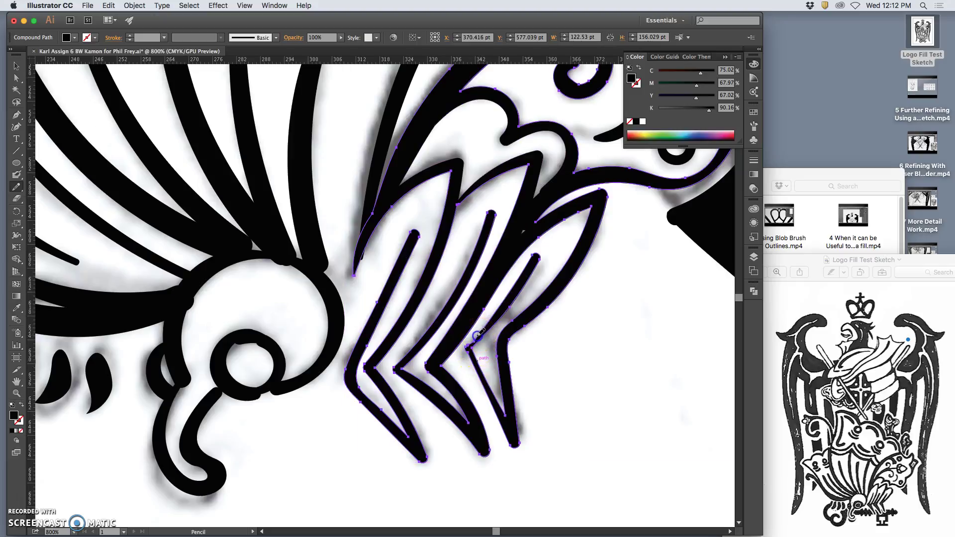
pyautogui.moveTo(473, 366); pyautogui.dragTo(478, 392)
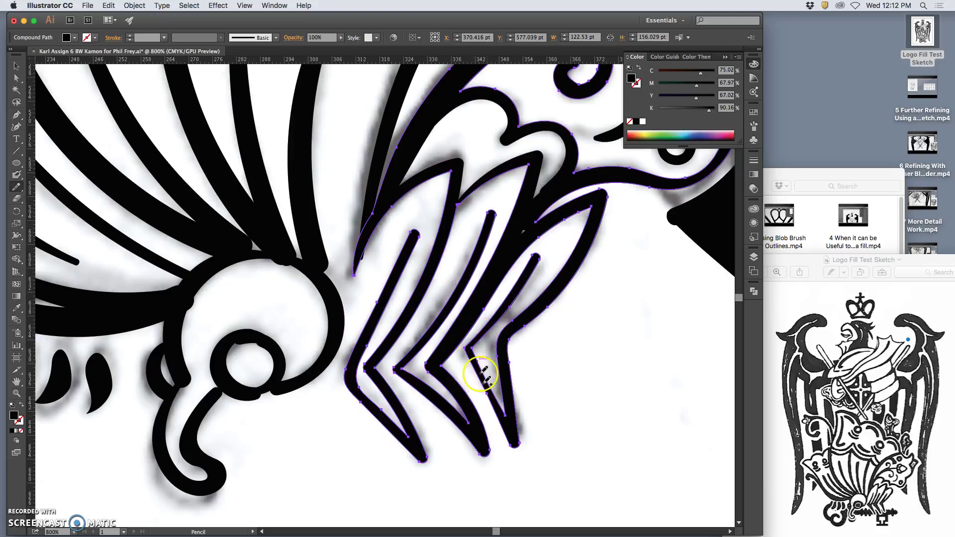
# Sharpen the outer knee bend of the rightmost leg and the inner knee corners of the middle and leftmost legs.
pyautogui.moveTo(500, 338)
pyautogui.mouseDown()
pyautogui.moveTo(504, 379)
pyautogui.moveTo(498, 357)
pyautogui.mouseUp()
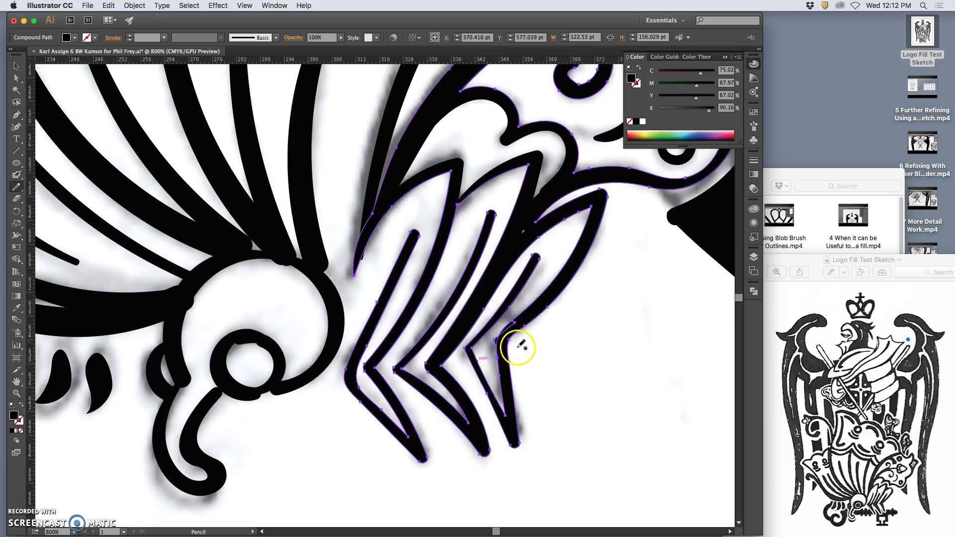
pyautogui.moveTo(498, 360); pyautogui.dragTo(519, 317)
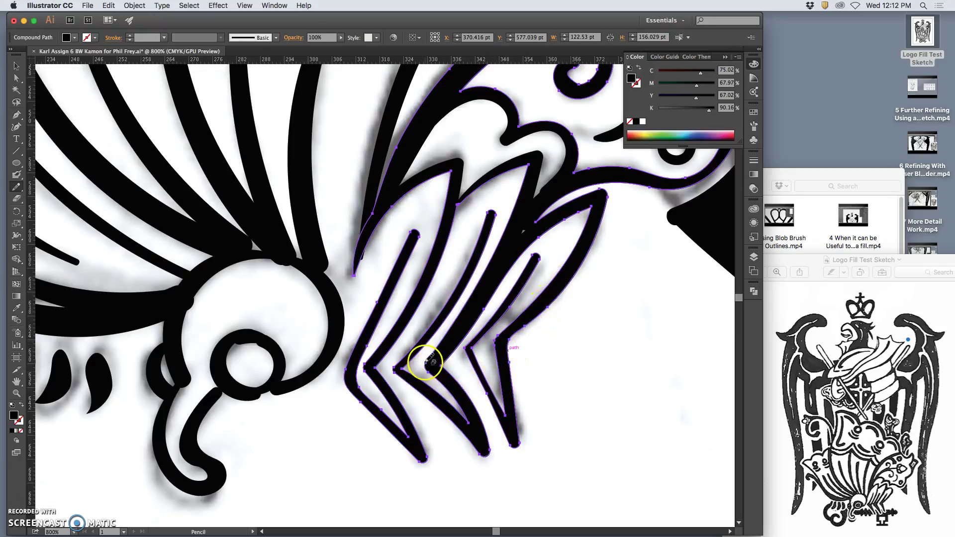
pyautogui.moveTo(429, 360)
pyautogui.mouseDown()
pyautogui.moveTo(421, 367)
pyautogui.moveTo(431, 376)
pyautogui.mouseUp()
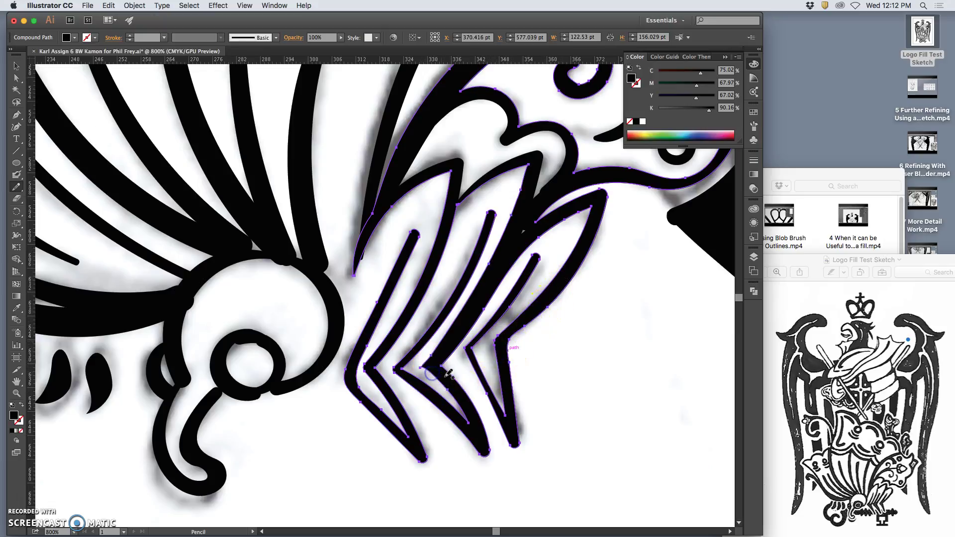
pyautogui.moveTo(372, 357); pyautogui.dragTo(375, 375)
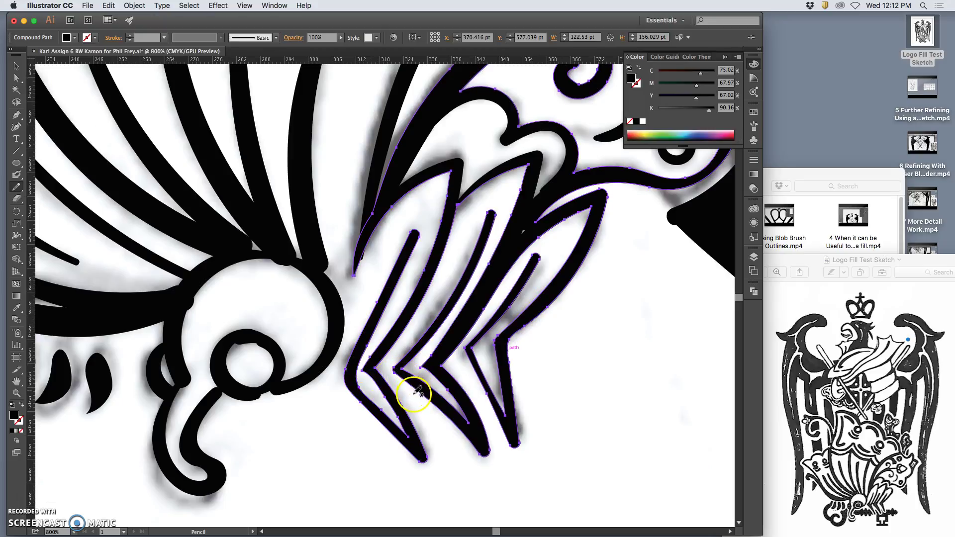
# Redraw the rightmost leg's edges from the knee to the foot so the lower leg is thicker below the knee and tapers down.
pyautogui.moveTo(446, 361)
pyautogui.mouseDown()
pyautogui.moveTo(476, 326)
pyautogui.moveTo(503, 319)
pyautogui.moveTo(506, 333)
pyautogui.moveTo(485, 347)
pyautogui.moveTo(501, 368)
pyautogui.moveTo(506, 330)
pyautogui.moveTo(492, 343)
pyautogui.moveTo(503, 362)
pyautogui.moveTo(503, 409)
pyautogui.moveTo(493, 384)
pyautogui.mouseUp()
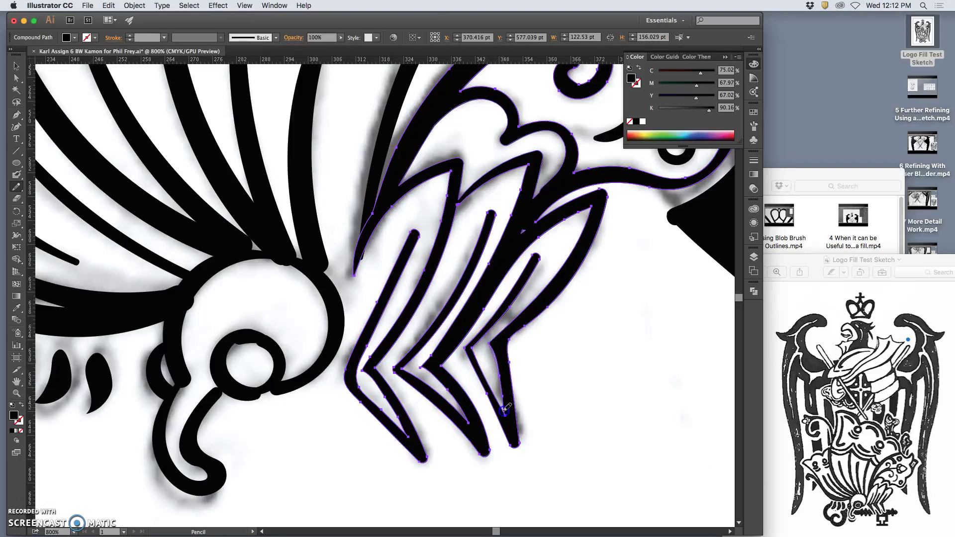
pyautogui.moveTo(505, 411); pyautogui.dragTo(506, 415)
pyautogui.press('super+z')
pyautogui.moveTo(489, 344); pyautogui.dragTo(489, 344)
pyautogui.moveTo(507, 409)
pyautogui.mouseDown()
pyautogui.moveTo(514, 422)
pyautogui.moveTo(493, 342)
pyautogui.moveTo(512, 363)
pyautogui.moveTo(505, 343)
pyautogui.mouseUp()
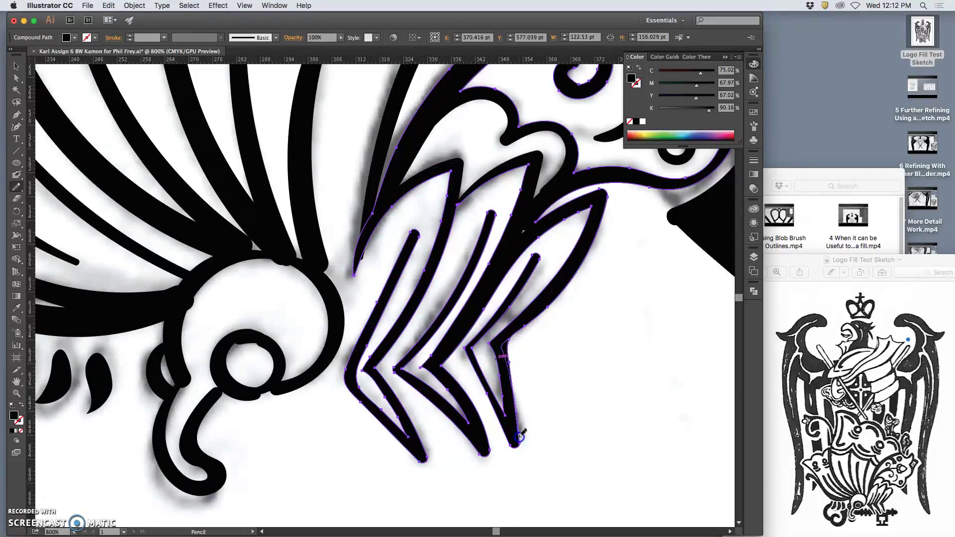
pyautogui.moveTo(520, 445); pyautogui.dragTo(529, 426)
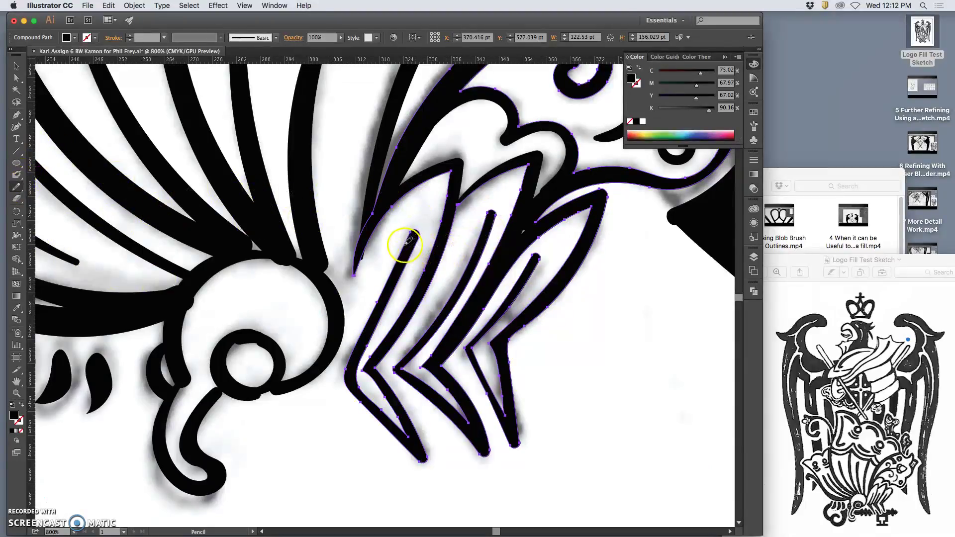
# Extend the rounded upper ends of the inner lines in all three legs into sharp points with the Pencil tool.
pyautogui.moveTo(423, 211); pyautogui.dragTo(400, 294)
pyautogui.moveTo(490, 215)
pyautogui.mouseDown()
pyautogui.moveTo(487, 222)
pyautogui.moveTo(491, 204)
pyautogui.mouseUp()
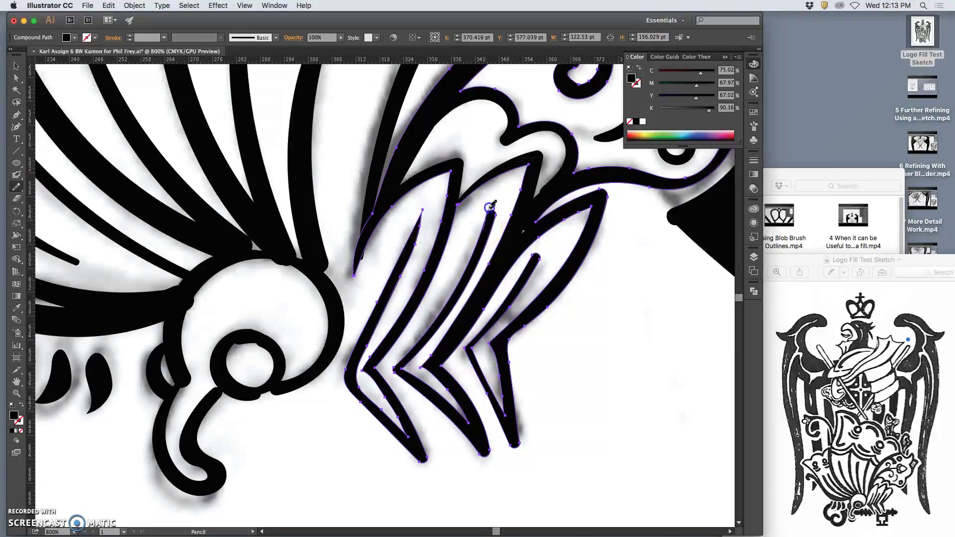
pyautogui.moveTo(486, 241)
pyautogui.mouseDown()
pyautogui.moveTo(479, 268)
pyautogui.moveTo(498, 208)
pyautogui.moveTo(479, 269)
pyautogui.mouseUp()
pyautogui.press('super+z')
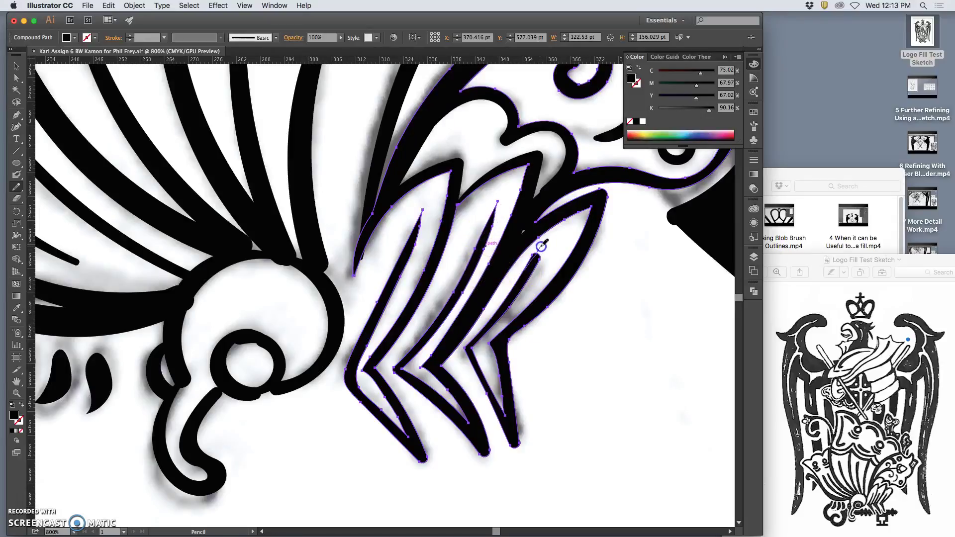
pyautogui.moveTo(531, 276)
pyautogui.mouseDown()
pyautogui.moveTo(487, 349)
pyautogui.moveTo(459, 367)
pyautogui.moveTo(430, 363)
pyautogui.moveTo(382, 331)
pyautogui.mouseUp()
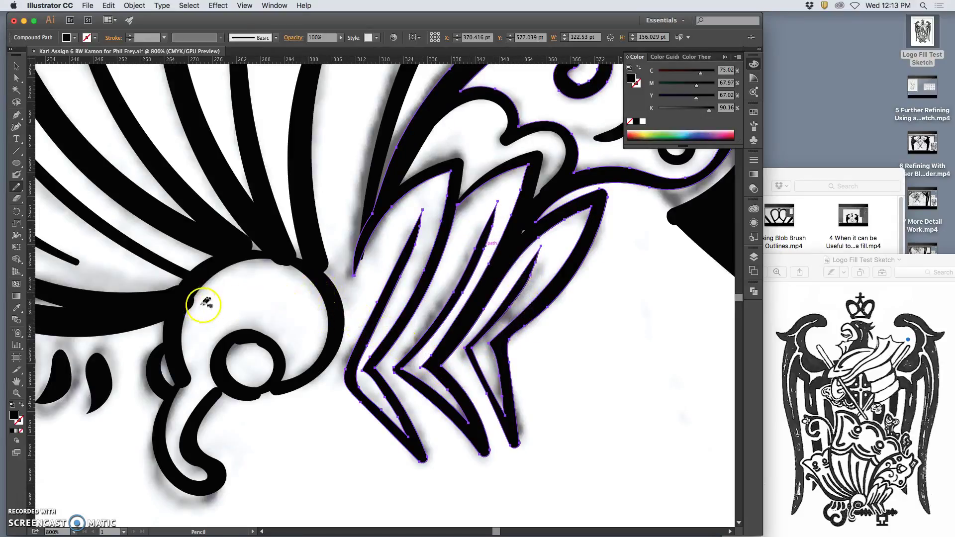
# Select the circular body outline and redraw its inner edge where the lowest wing line meets it.
pyautogui.press('super')
pyautogui.keyDown('super'); pyautogui.click(162, 307); pyautogui.keyUp('super')
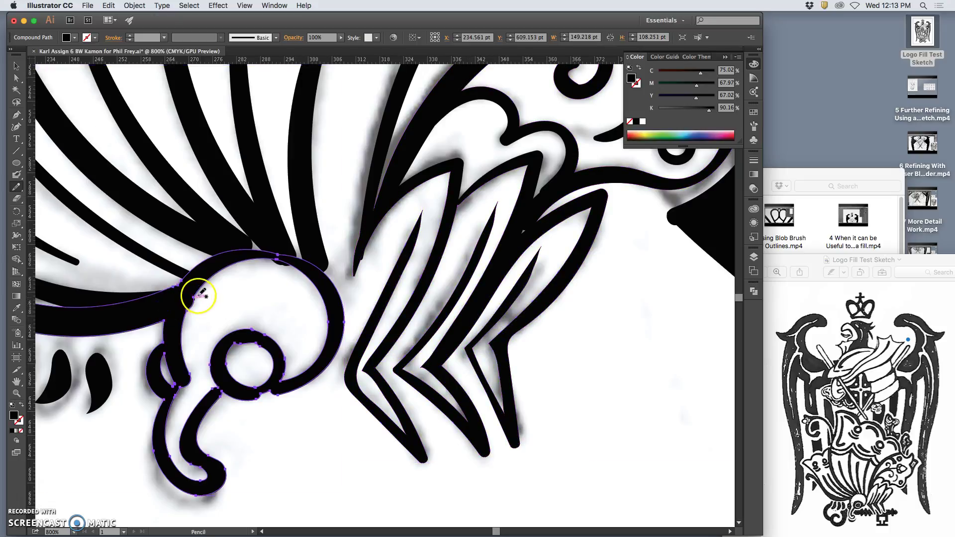
pyautogui.moveTo(190, 306); pyautogui.dragTo(181, 340)
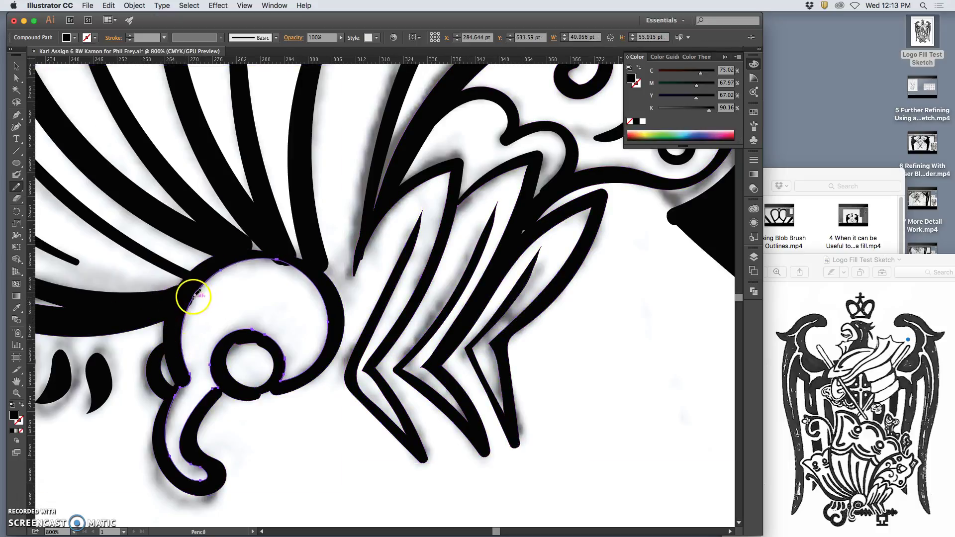
pyautogui.keyDown('super'); pyautogui.click(151, 309); pyautogui.keyUp('super')
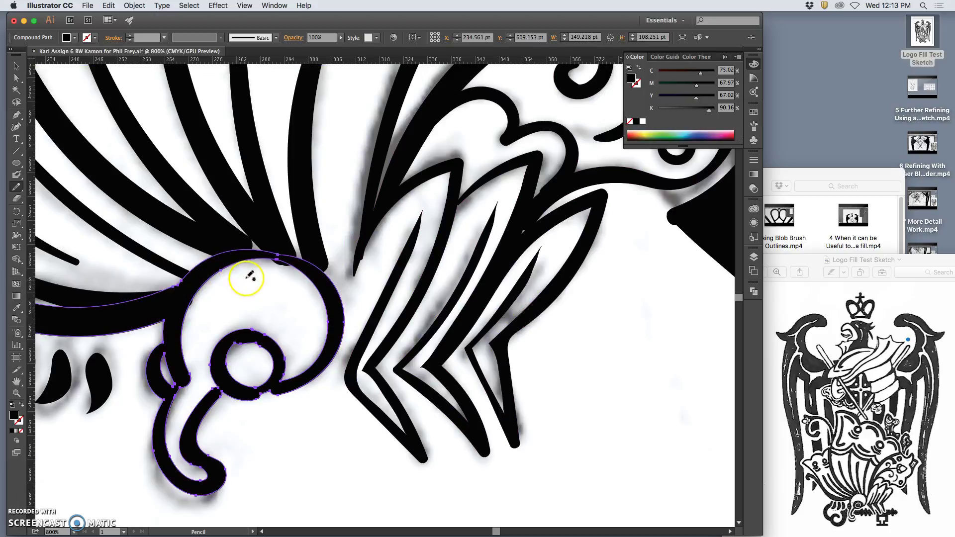
pyautogui.press('super')
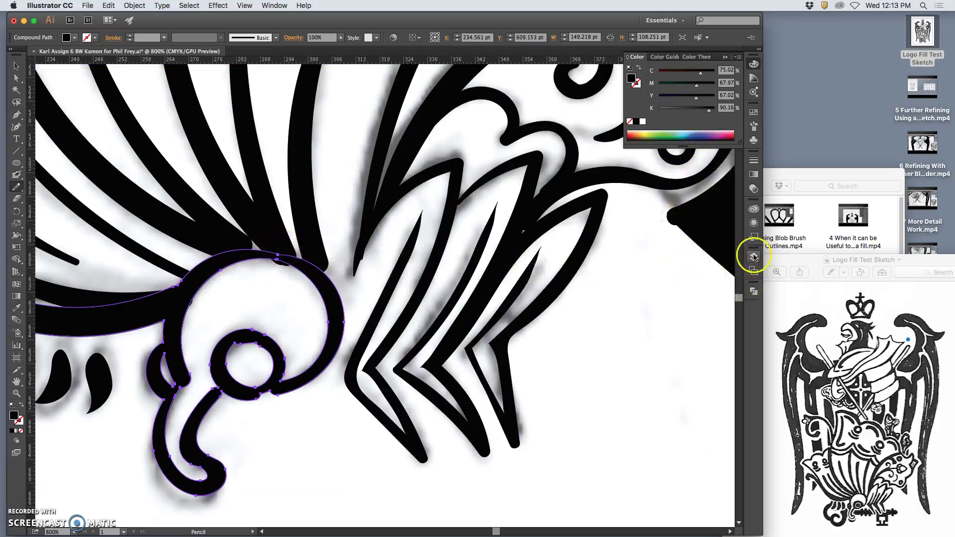
# Lock Layer 16, unlock Layer 15 and select all of Layer 15's artwork.
pyautogui.click(754, 257)
pyautogui.click(642, 262)
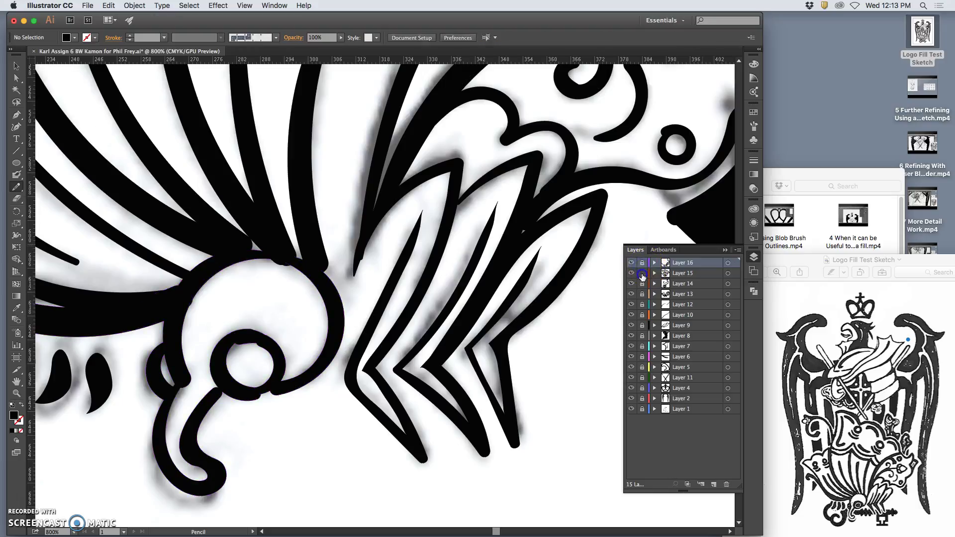
pyautogui.click(631, 273)
pyautogui.click(631, 274)
pyautogui.click(728, 273)
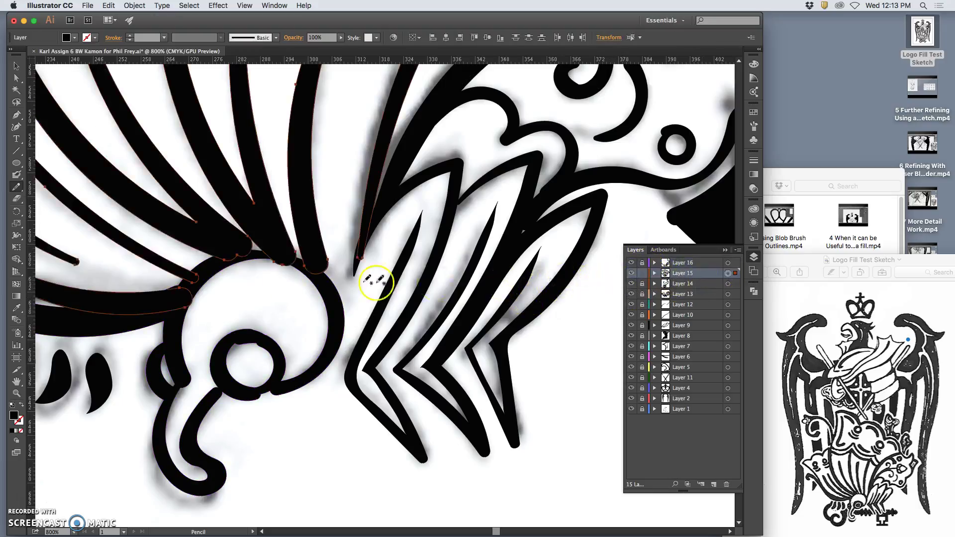
# Erase the wing line ends that protrude into the circular body and trim the thin wing line's tip beside the leftmost leg.
pyautogui.click(17, 199)
pyautogui.moveTo(202, 300); pyautogui.dragTo(194, 313)
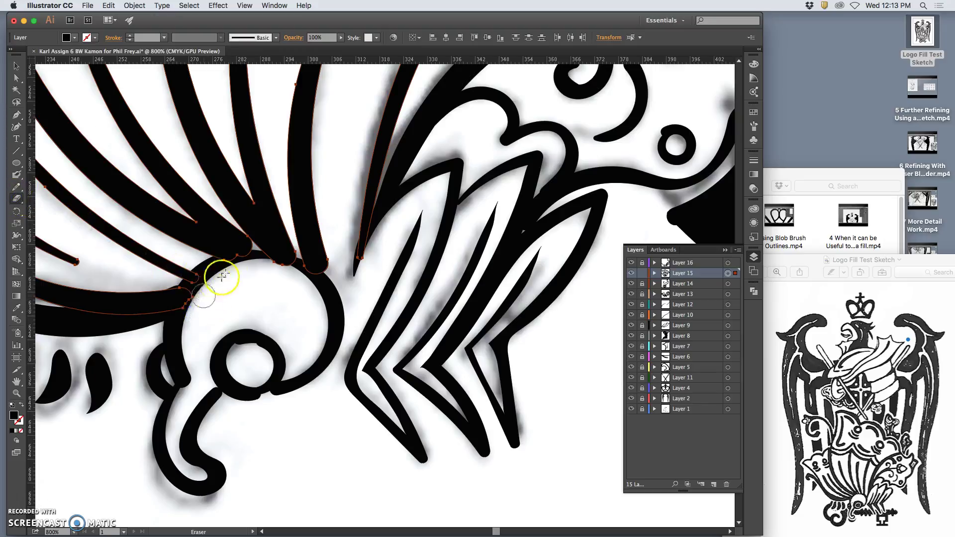
pyautogui.moveTo(222, 275)
pyautogui.mouseDown()
pyautogui.moveTo(288, 271)
pyautogui.moveTo(295, 303)
pyautogui.mouseUp()
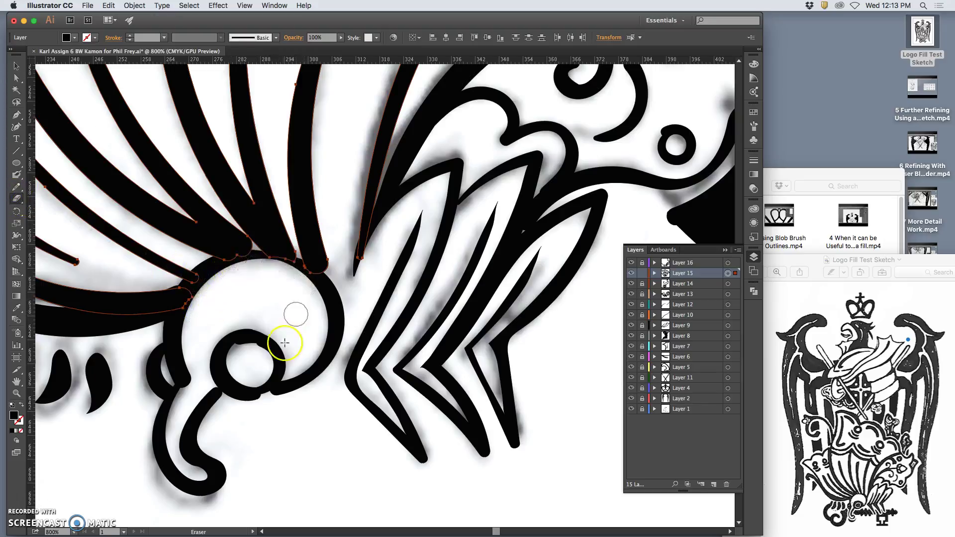
pyautogui.click(369, 252)
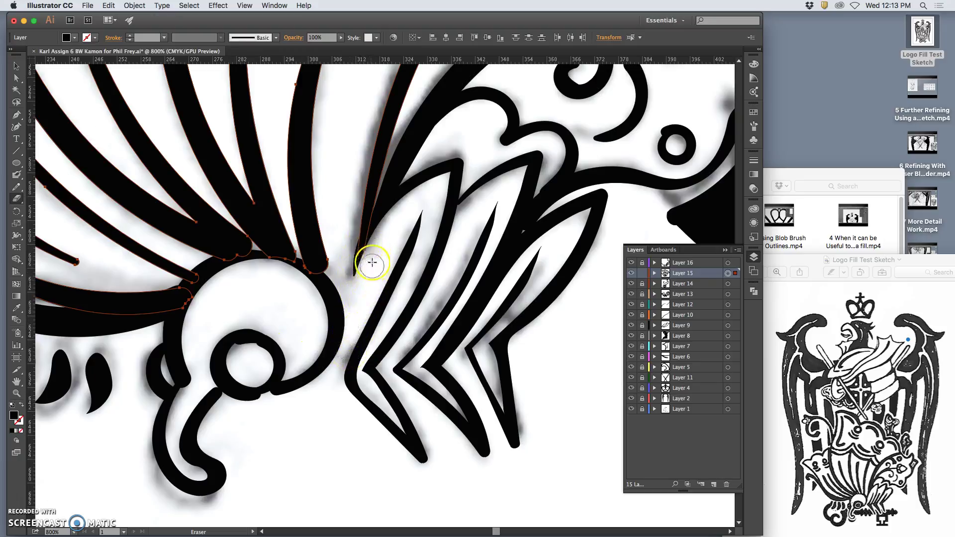
pyautogui.moveTo(372, 262)
pyautogui.mouseDown()
pyautogui.moveTo(373, 244)
pyautogui.moveTo(360, 273)
pyautogui.mouseUp()
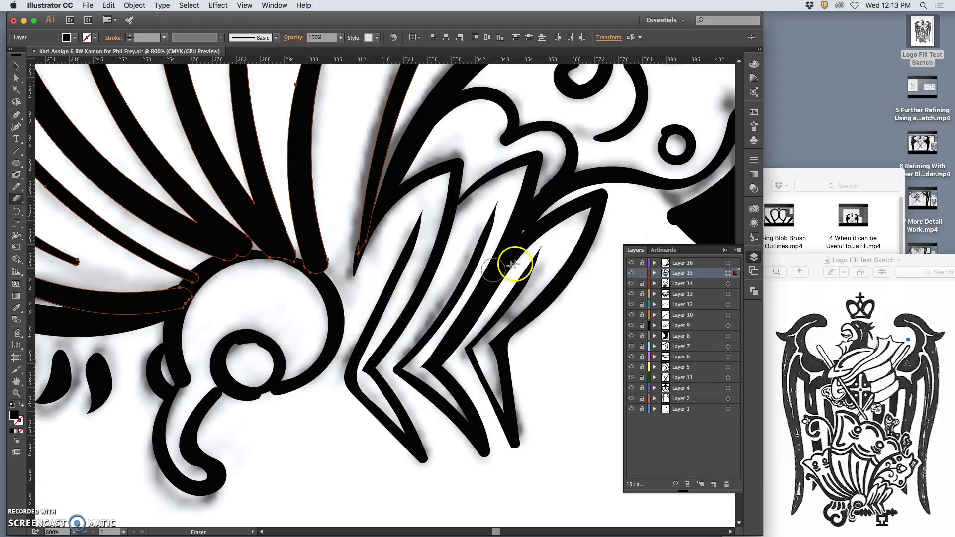
# Lock Layer 15, return to Layer 16 and fill the small gap between the middle and rightmost legs with the Blob Brush.
pyautogui.keyDown('super'); pyautogui.click(565, 179); pyautogui.keyUp('super')
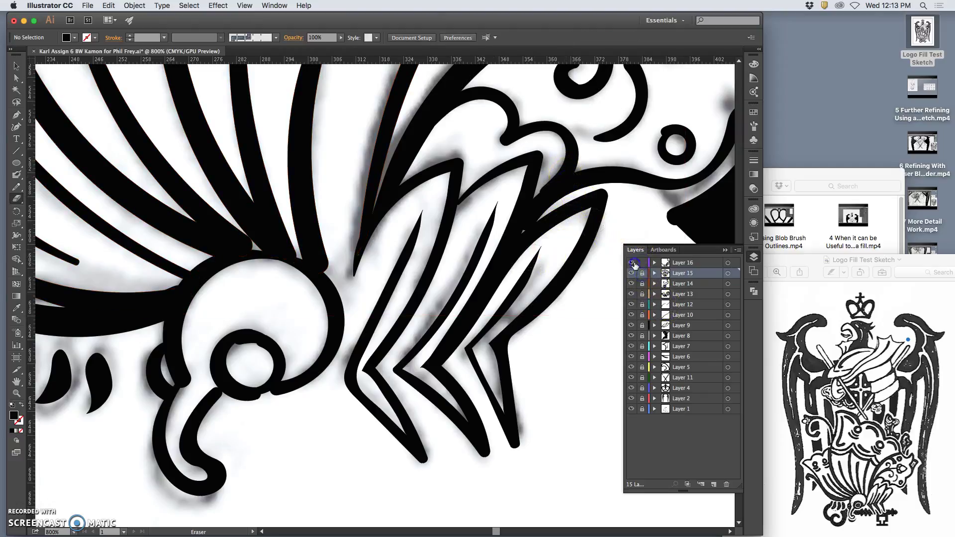
pyautogui.click(633, 263)
pyautogui.click(634, 263)
pyautogui.click(728, 263)
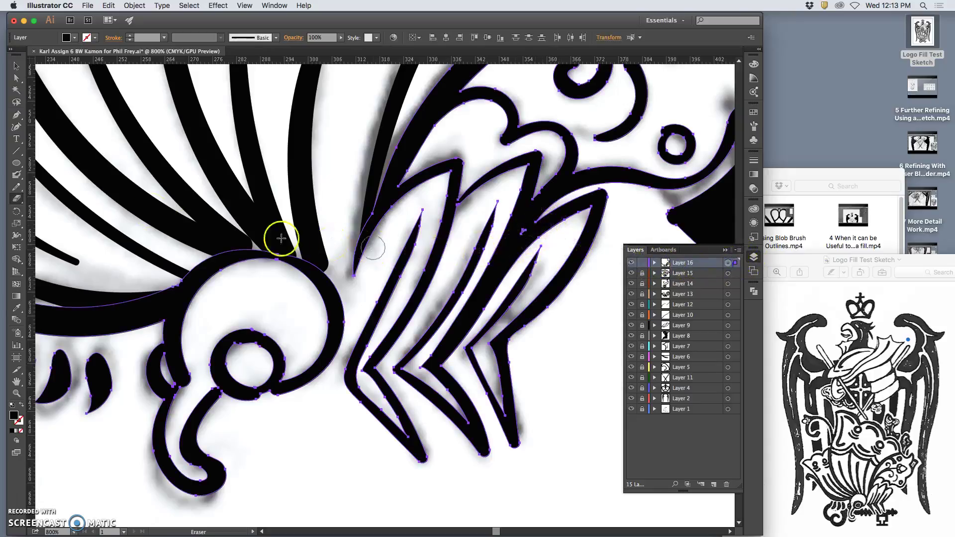
pyautogui.click(16, 174)
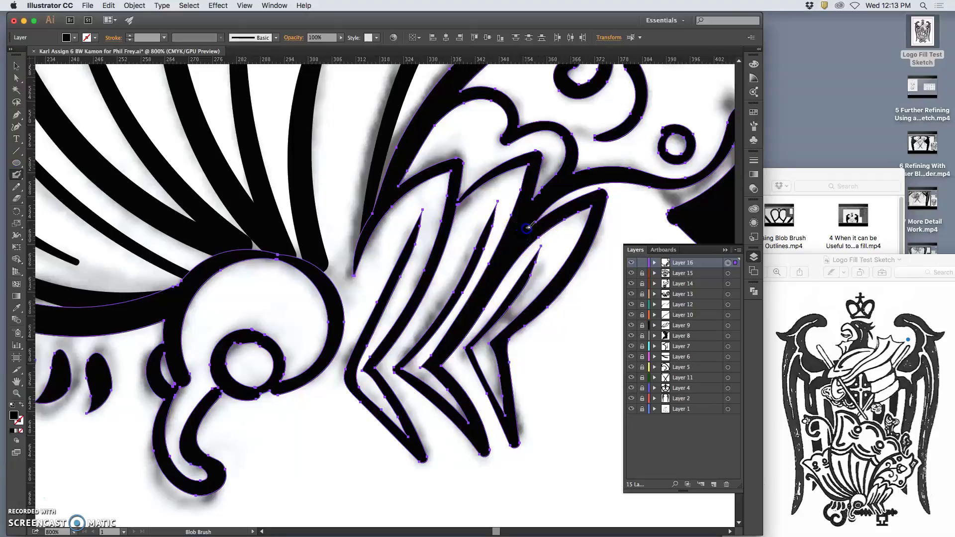
pyautogui.click(527, 229)
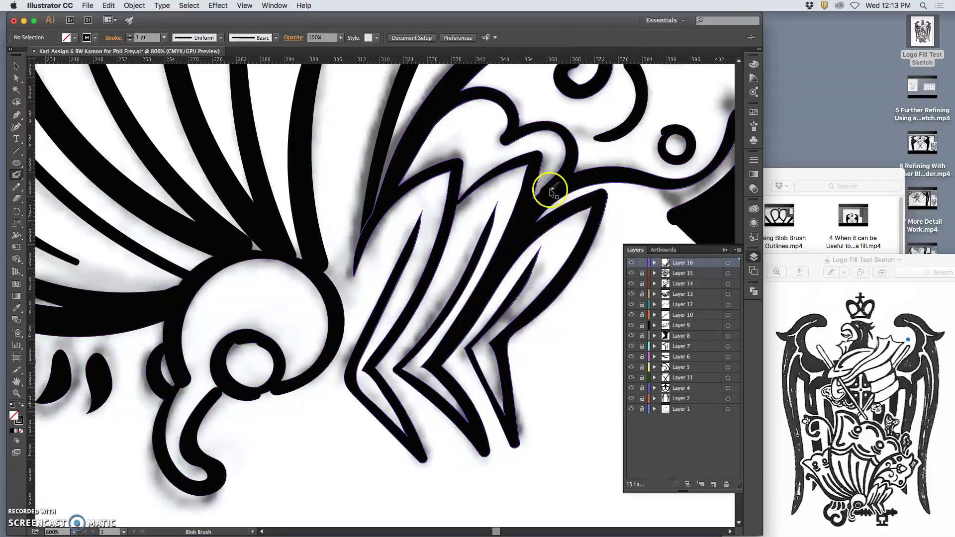
# Select the compound leg outline and sharpen the lower tip of the white scalloped area above the rightmost leg with the Pencil tool.
pyautogui.click(17, 188)
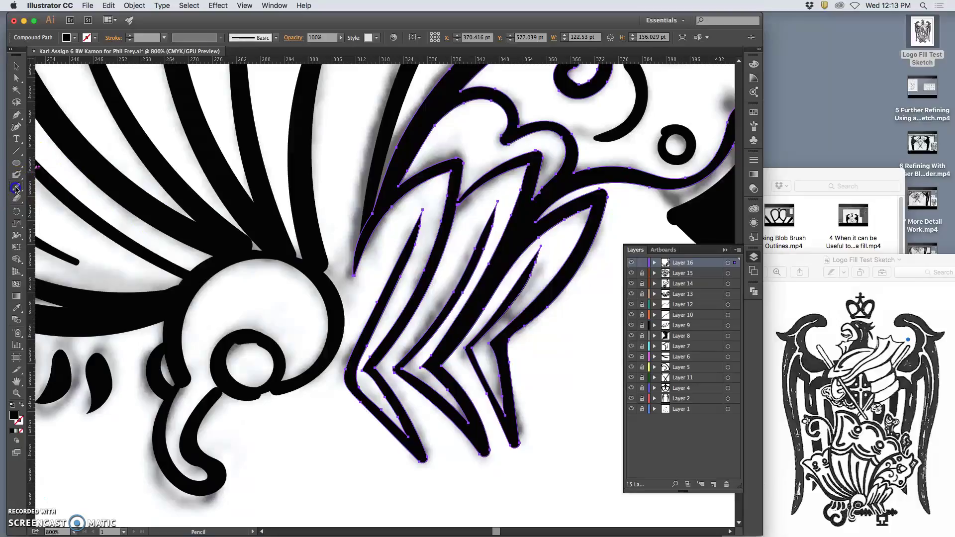
pyautogui.moveTo(551, 200)
pyautogui.mouseDown()
pyautogui.moveTo(562, 169)
pyautogui.moveTo(533, 199)
pyautogui.mouseUp()
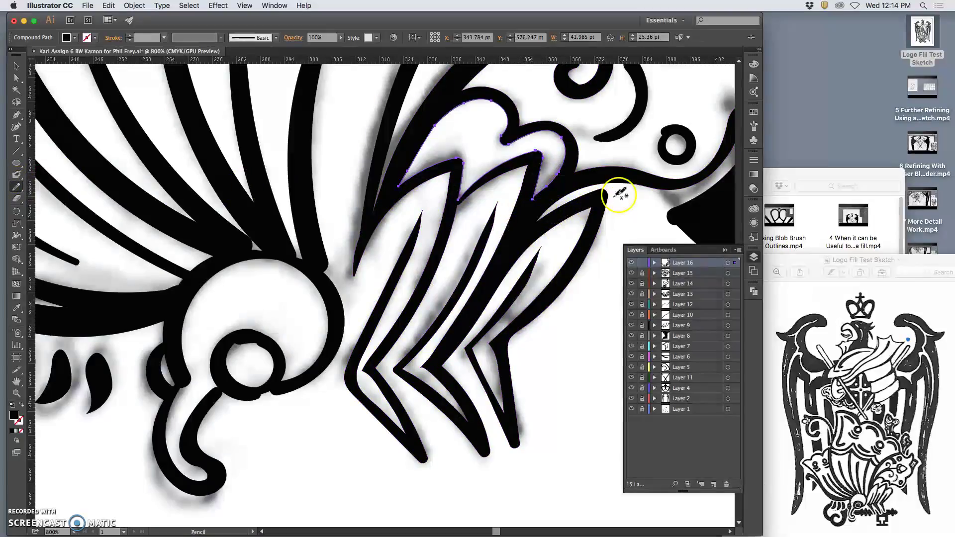
pyautogui.click(595, 213)
# Select the black triangle beneath the butterfly's wing and redraw its blunt left corner as a sharp point with a curved lower-left edge.
pyautogui.hscroll(10, 595, 213)
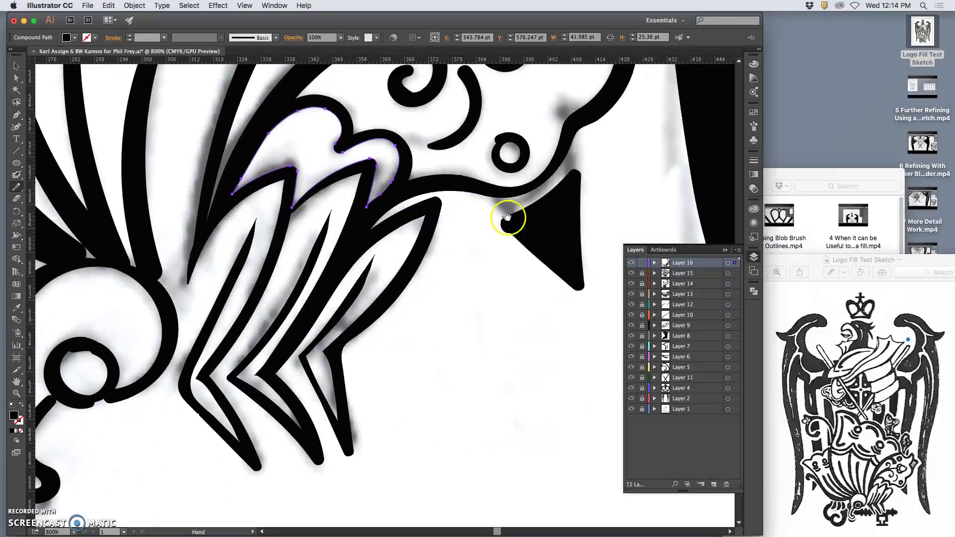
pyautogui.press('v')
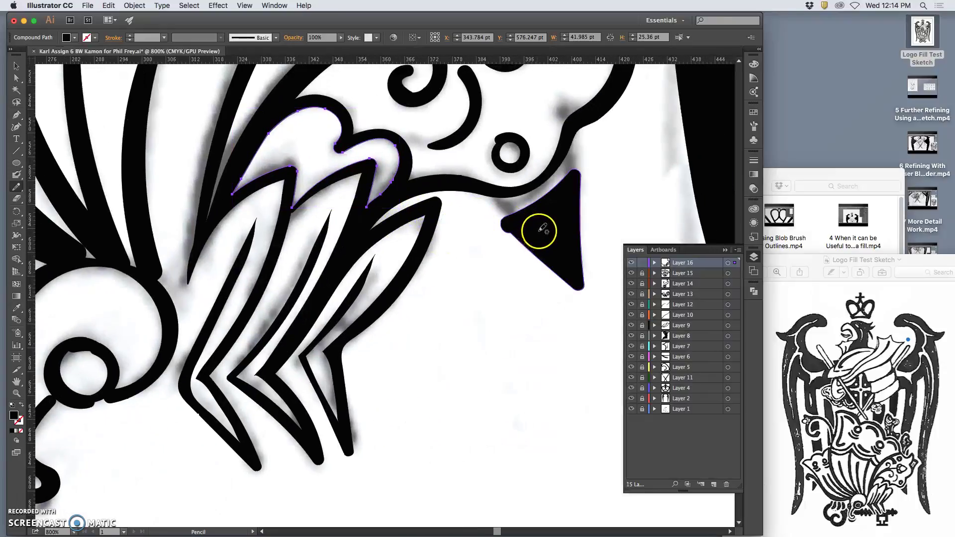
pyautogui.keyDown('super'); pyautogui.click(537, 231); pyautogui.keyUp('super')
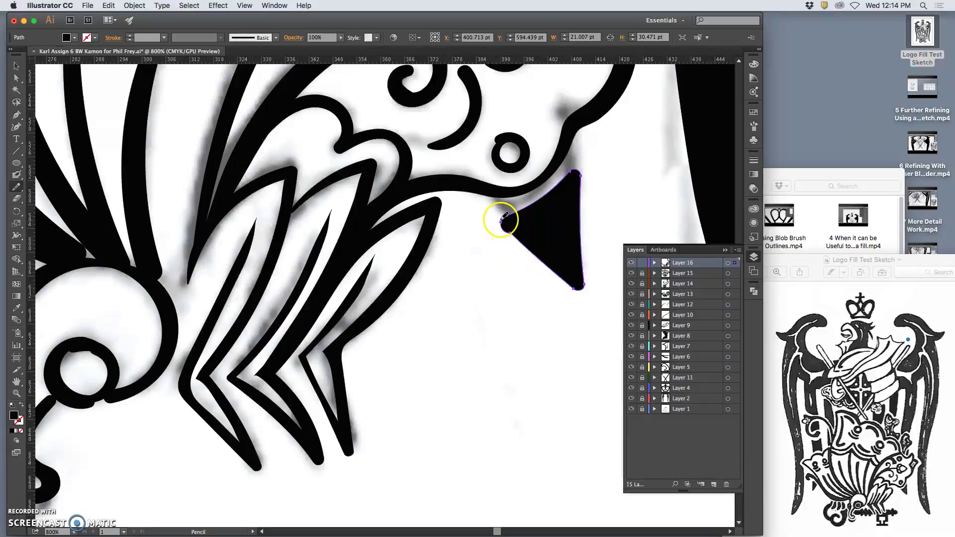
pyautogui.moveTo(515, 244); pyautogui.dragTo(523, 241)
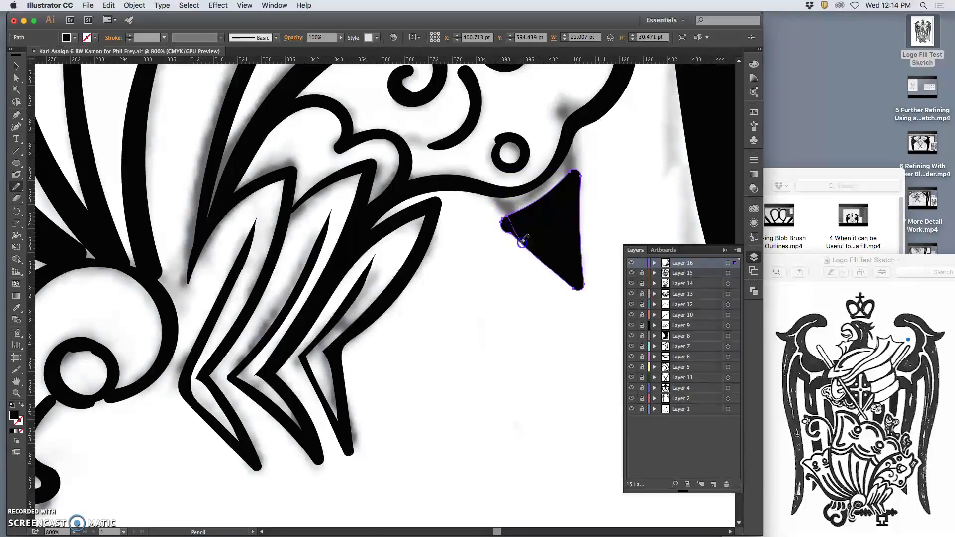
pyautogui.moveTo(553, 272); pyautogui.dragTo(578, 288)
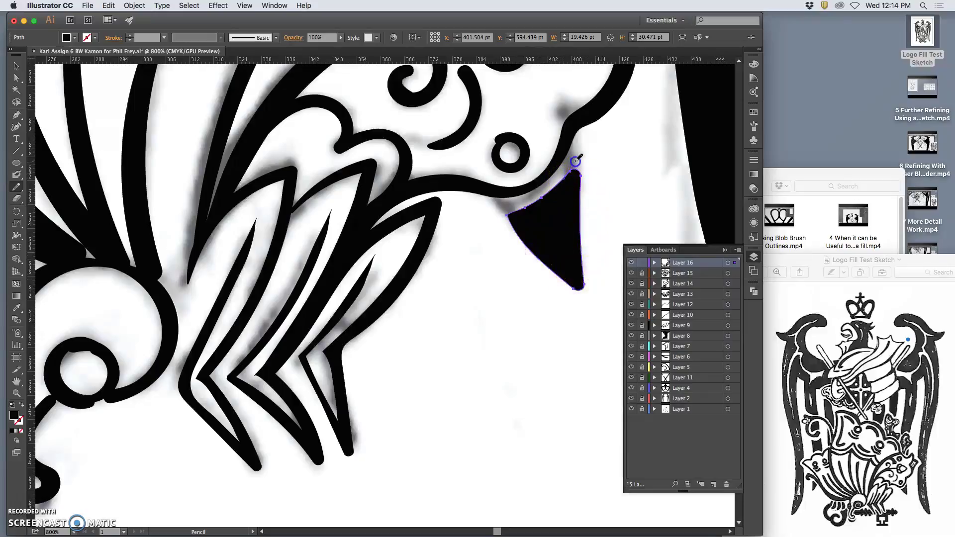
# Redraw the black triangle's upper corner as a sharp point and smooth its right edge with the Pencil tool.
pyautogui.moveTo(581, 241); pyautogui.dragTo(583, 247)
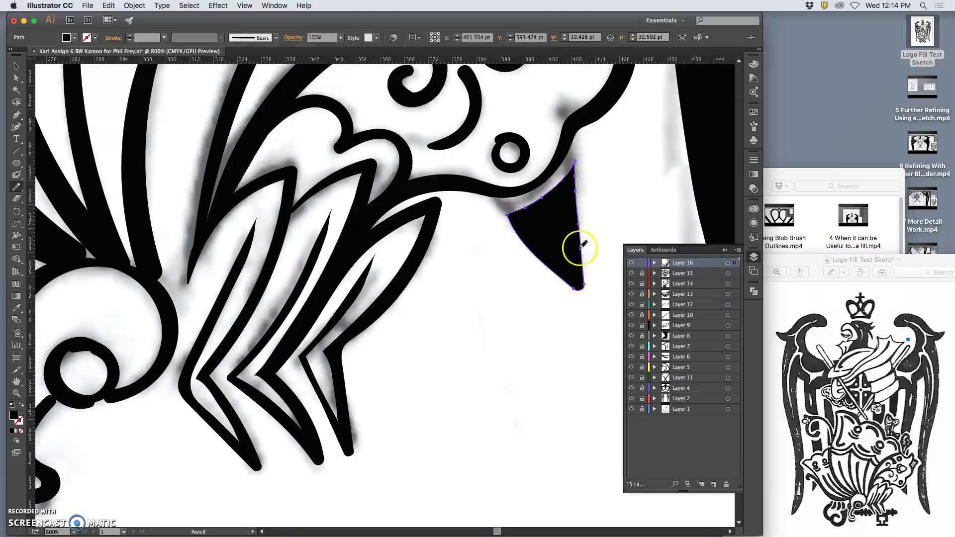
pyautogui.press('super+minus')
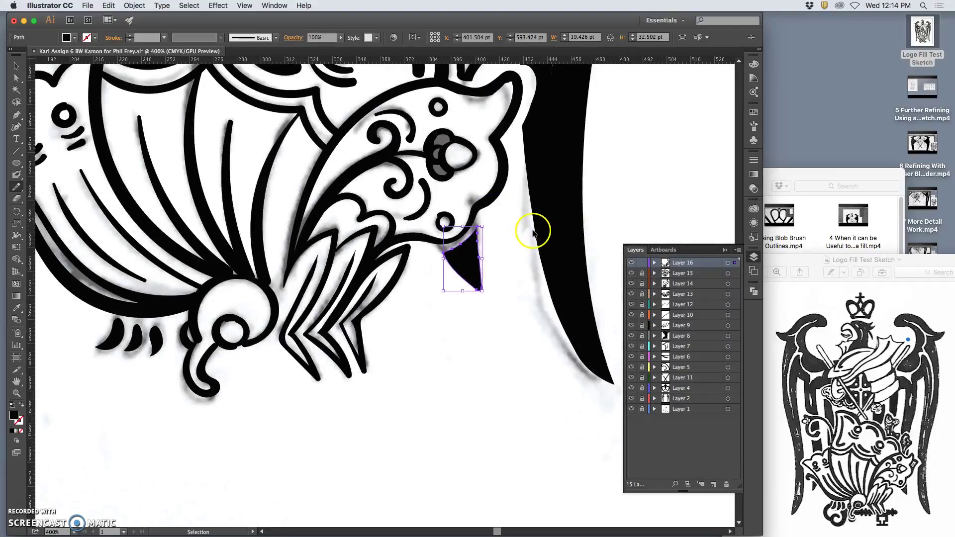
# Select the small ring above the black triangle and smooth the uneven upper-left part of its outline with the Pencil tool.
pyautogui.press('super+plus')
pyautogui.press('super+plus')
pyautogui.press('super+plus')
pyautogui.press('n')
pyautogui.moveTo(568, 119); pyautogui.dragTo(524, 243)
pyautogui.press('v')
pyautogui.click(536, 188)
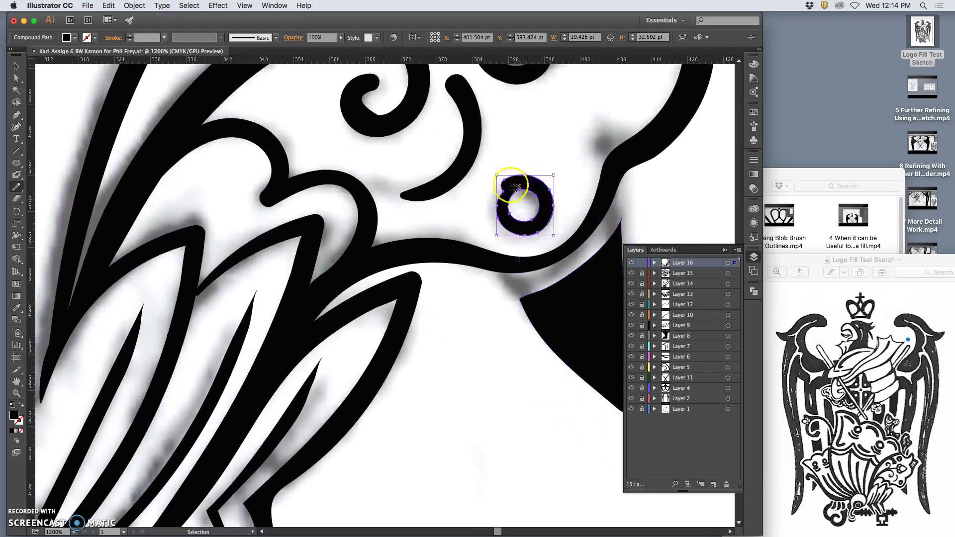
pyautogui.press('n')
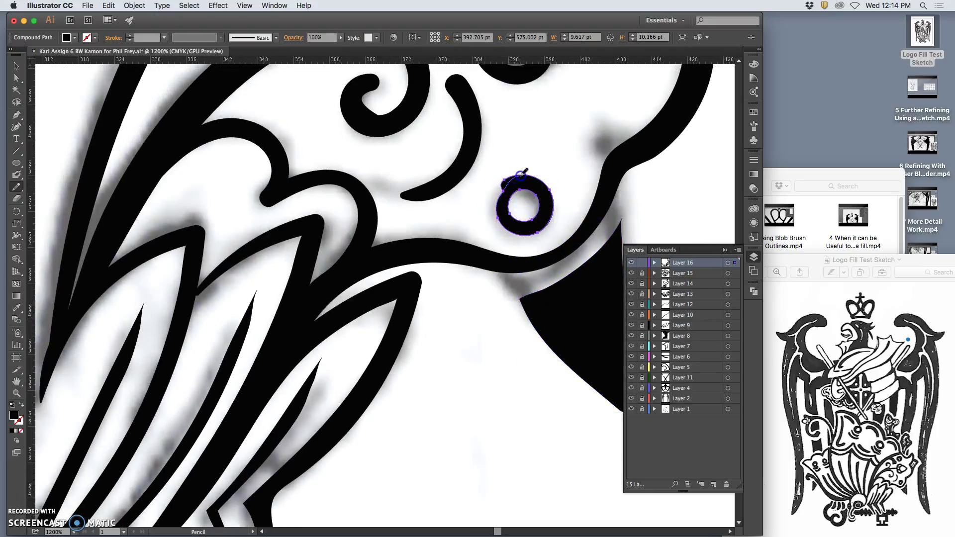
# Select the compound wing outline and redraw the top edge of the upper grey lobe beside the oval spot as a smooth arc.
pyautogui.moveTo(542, 162); pyautogui.dragTo(516, 316)
pyautogui.moveTo(533, 198); pyautogui.dragTo(522, 265)
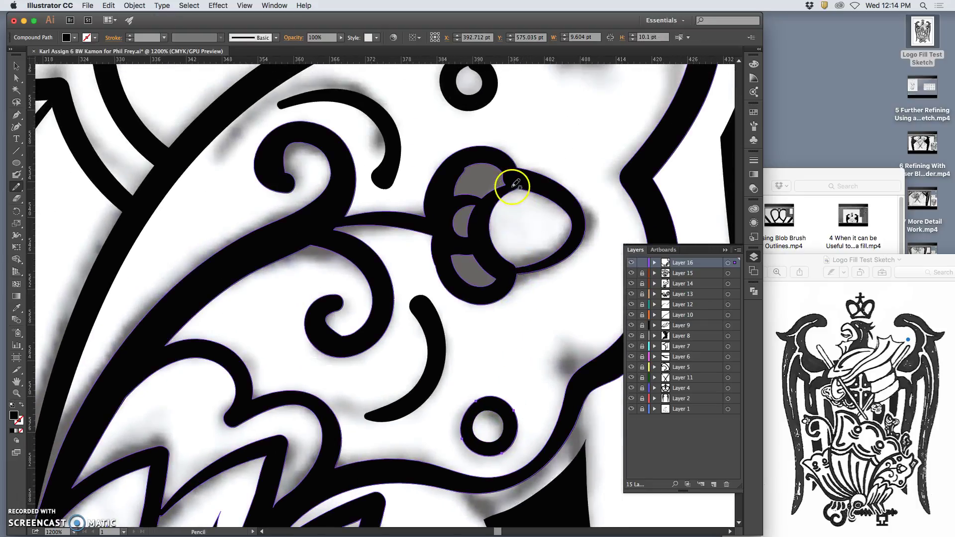
pyautogui.keyDown('super'); pyautogui.click(455, 177); pyautogui.keyUp('super')
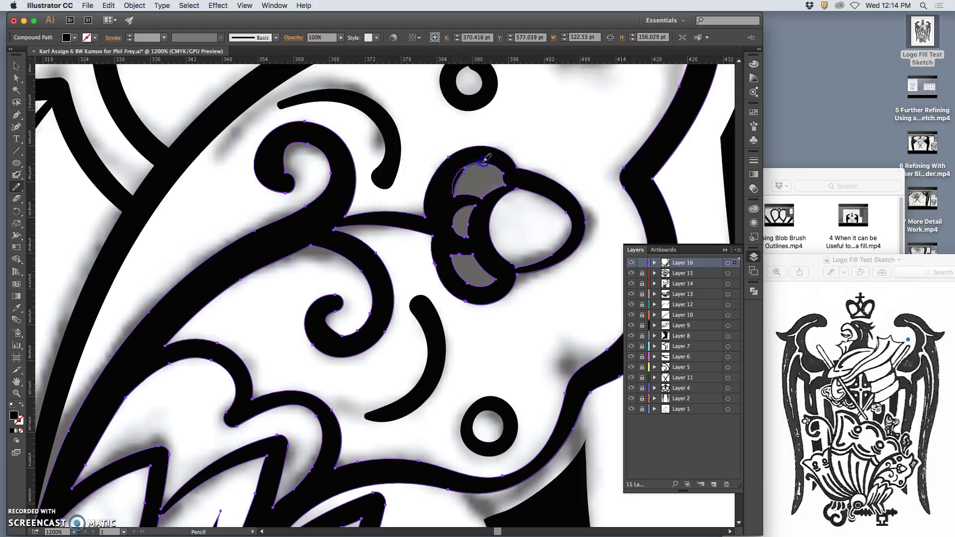
pyautogui.moveTo(486, 159); pyautogui.dragTo(503, 158)
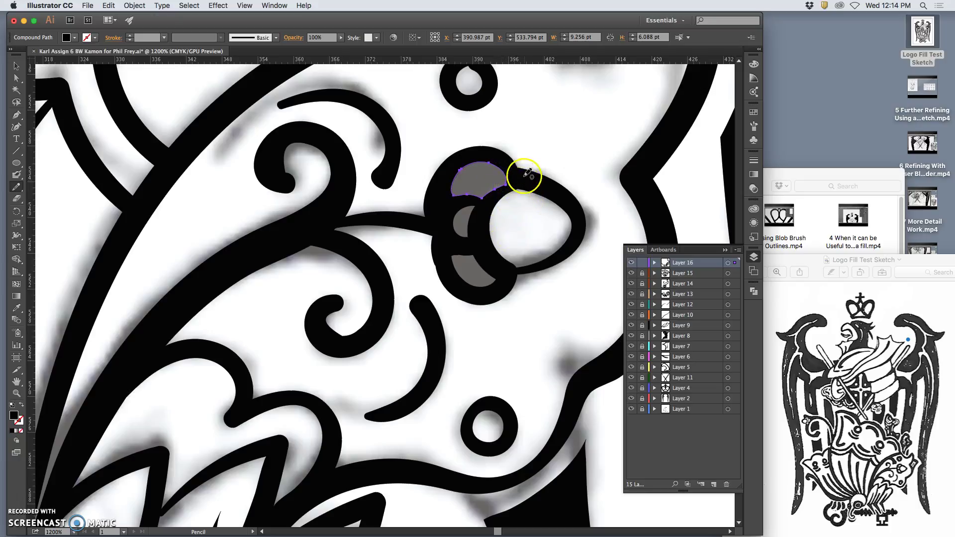
# Reselect the wing outline and redraw the lower grey lobe's upper edge with a sharper upper-left corner.
pyautogui.press('super')
pyautogui.keyDown('super'); pyautogui.click(446, 258); pyautogui.keyUp('super')
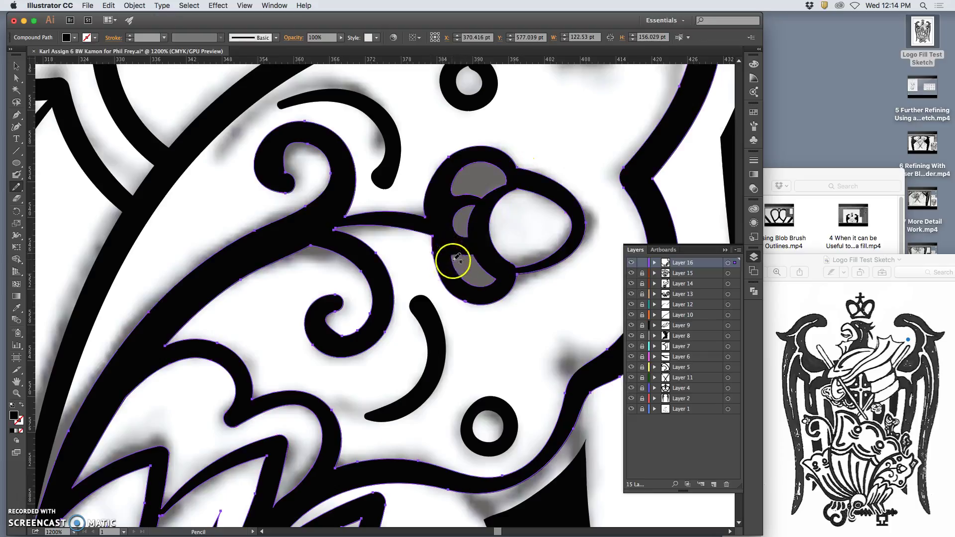
pyautogui.keyDown('super'); pyautogui.click(449, 265); pyautogui.keyUp('super')
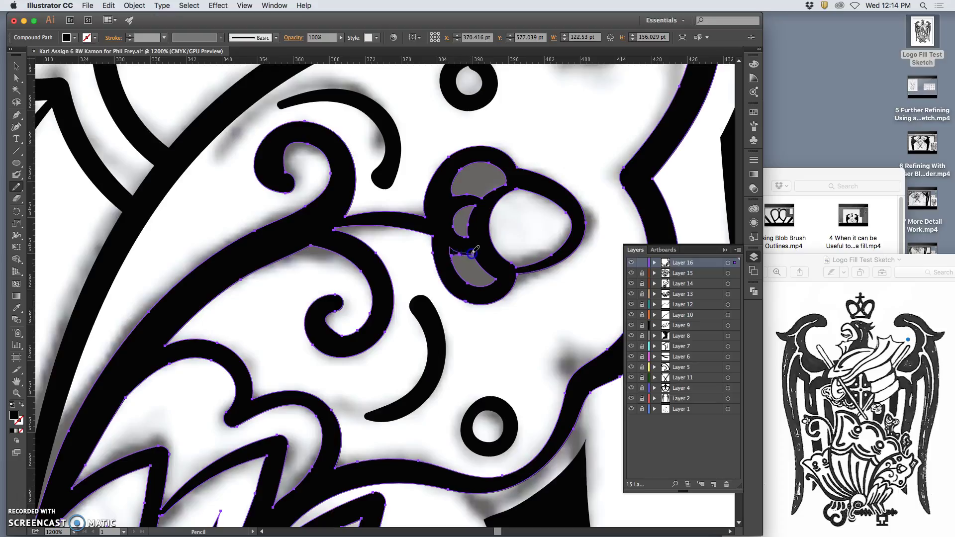
pyautogui.moveTo(476, 257); pyautogui.dragTo(480, 264)
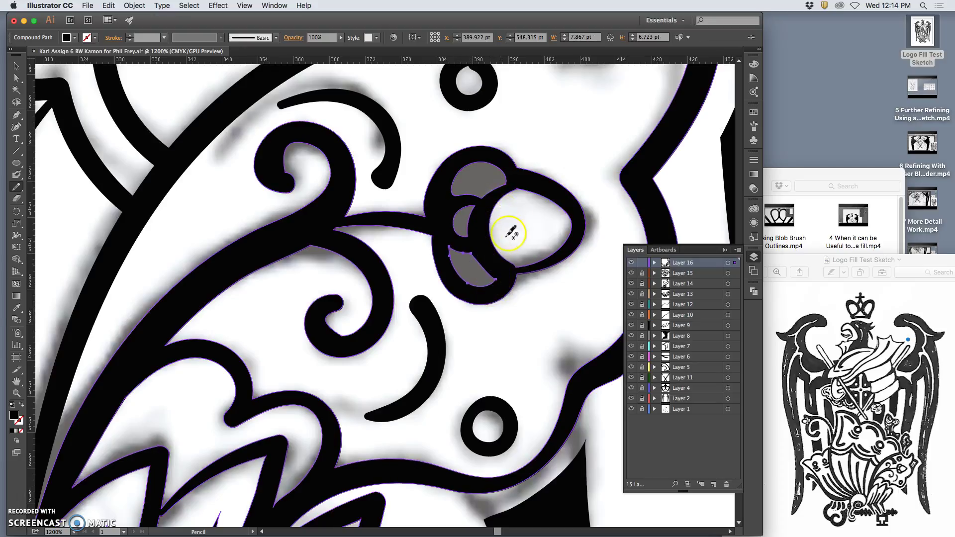
# Select the small ring above the grey lobes and smooth the upper edge of its inner hole with the Pencil tool.
pyautogui.moveTo(553, 149); pyautogui.dragTo(514, 248)
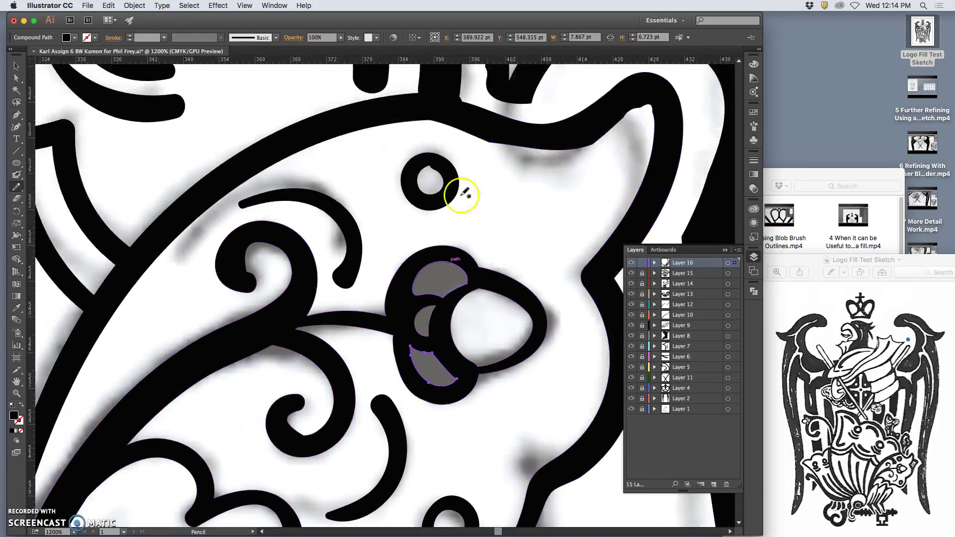
pyautogui.keyDown('super'); pyautogui.click(456, 186); pyautogui.keyUp('super')
pyautogui.keyDown('super'); pyautogui.click(431, 166); pyautogui.keyUp('super')
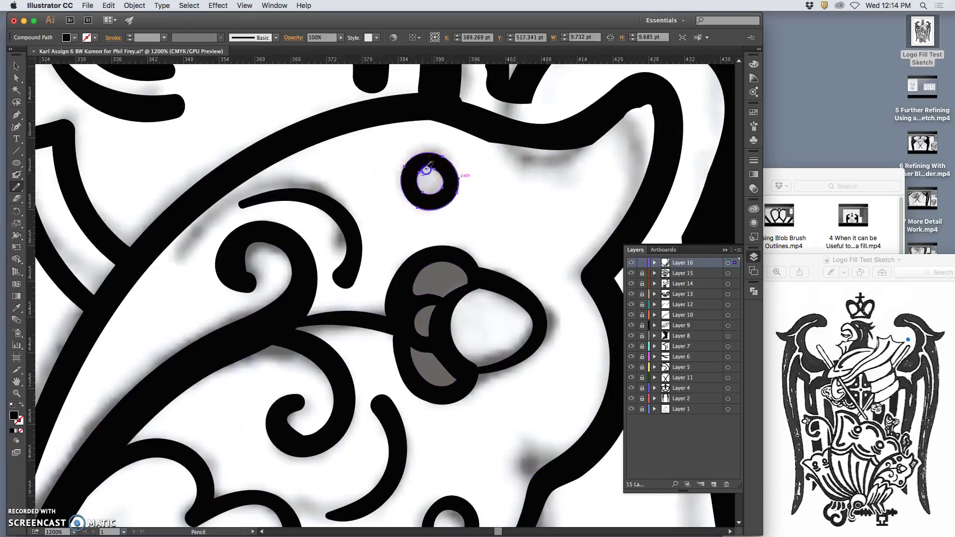
# Select the V-shaped antenna outline above the wing and smooth its rounded lower-left corner with the Pencil tool.
pyautogui.moveTo(487, 188); pyautogui.dragTo(472, 310)
pyautogui.keyDown('super'); pyautogui.click(487, 188); pyautogui.keyUp('super')
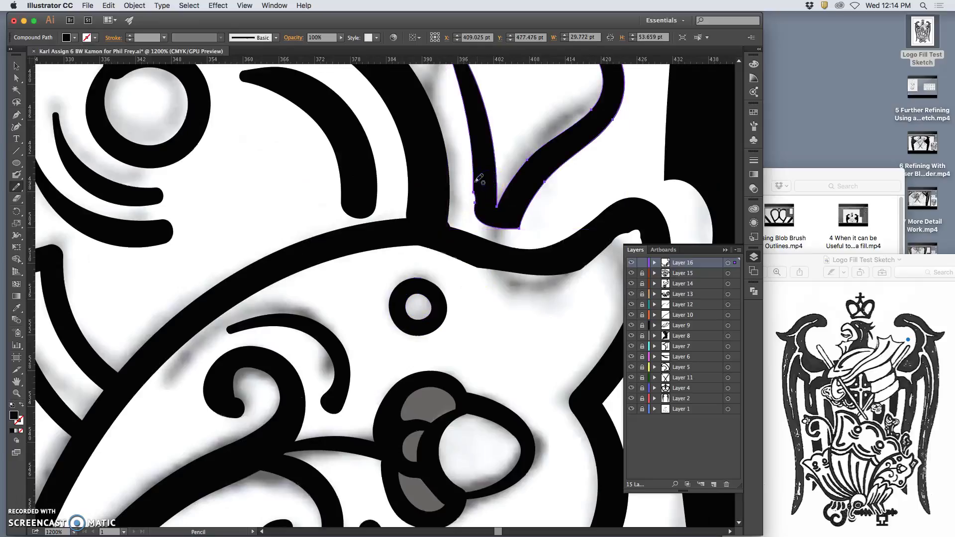
pyautogui.moveTo(476, 215); pyautogui.dragTo(493, 226)
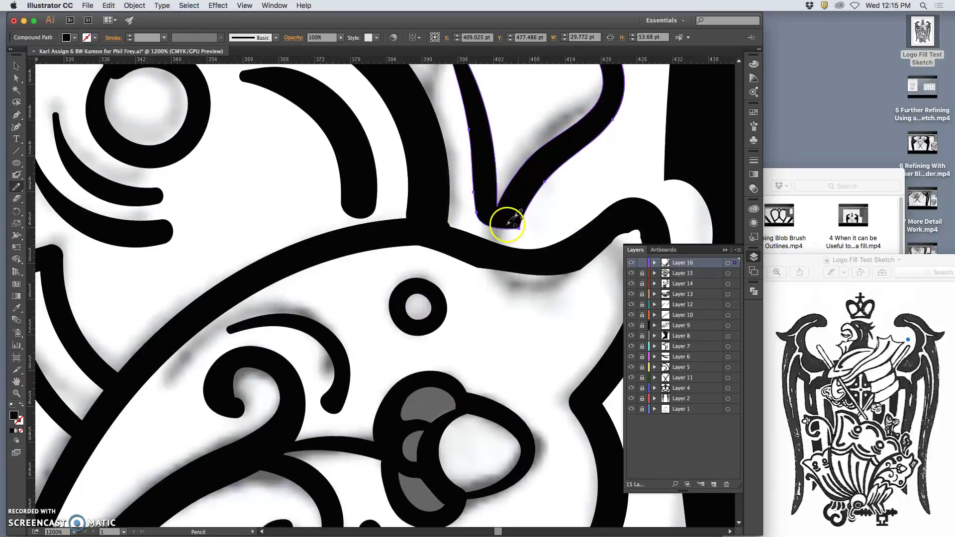
# Lock Layer 16, make Layer 15 editable and select the thick curved line where it joins the wing's upper outline.
pyautogui.keyDown('super'); pyautogui.click(440, 209); pyautogui.keyUp('super')
pyautogui.keyDown('super'); pyautogui.click(440, 210); pyautogui.keyUp('super')
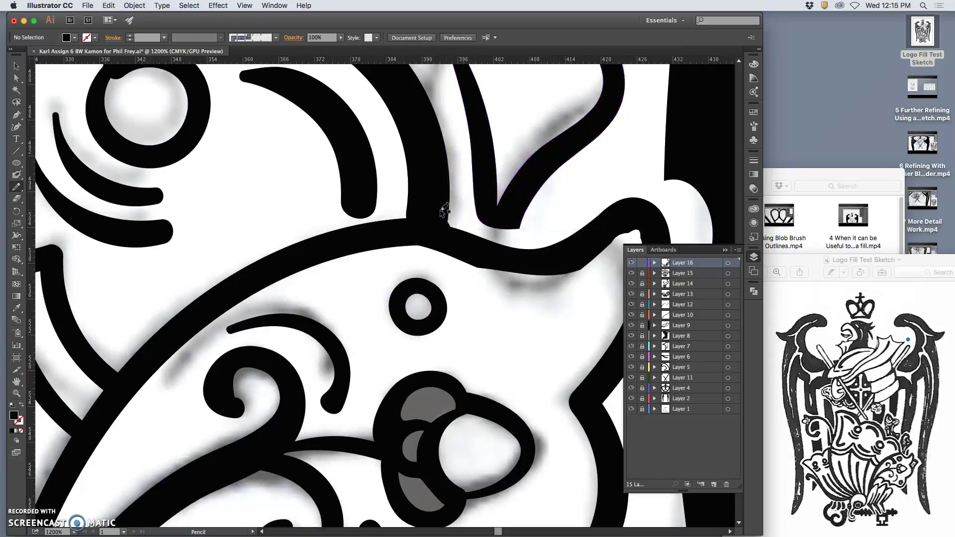
pyautogui.click(643, 263)
pyautogui.keyDown('super'); pyautogui.click(448, 208); pyautogui.keyUp('super')
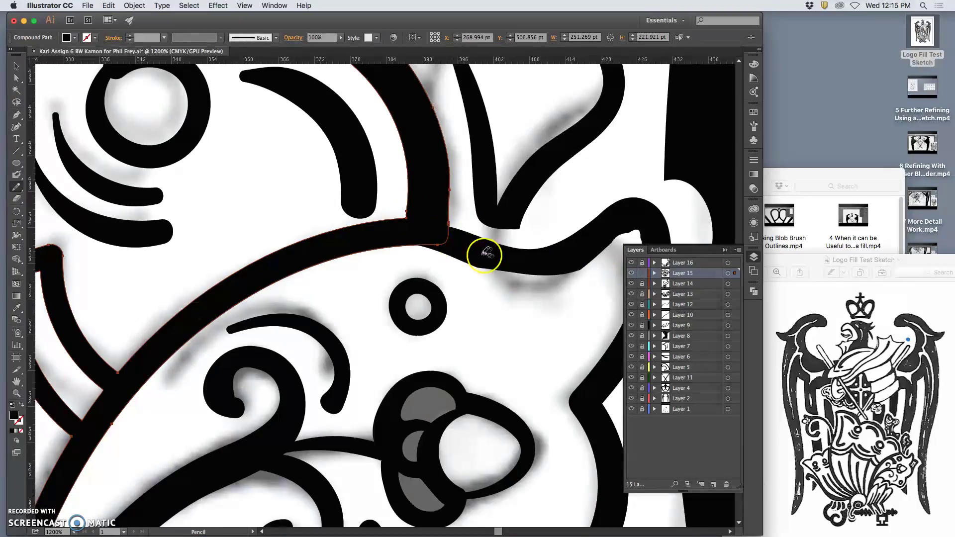
# Lock Layer 15, unlock Layer 16 and redraw the inner corner of the wing's pointed upper tip as a clean, sharp corner.
pyautogui.hscroll(5, 571, 267)
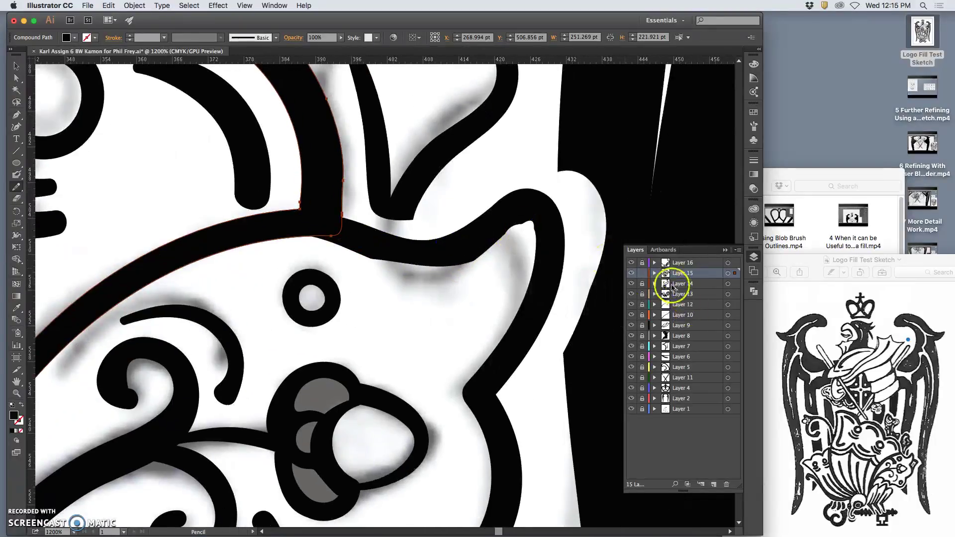
pyautogui.click(642, 273)
pyautogui.click(641, 263)
pyautogui.keyDown('super'); pyautogui.click(522, 213); pyautogui.keyUp('super')
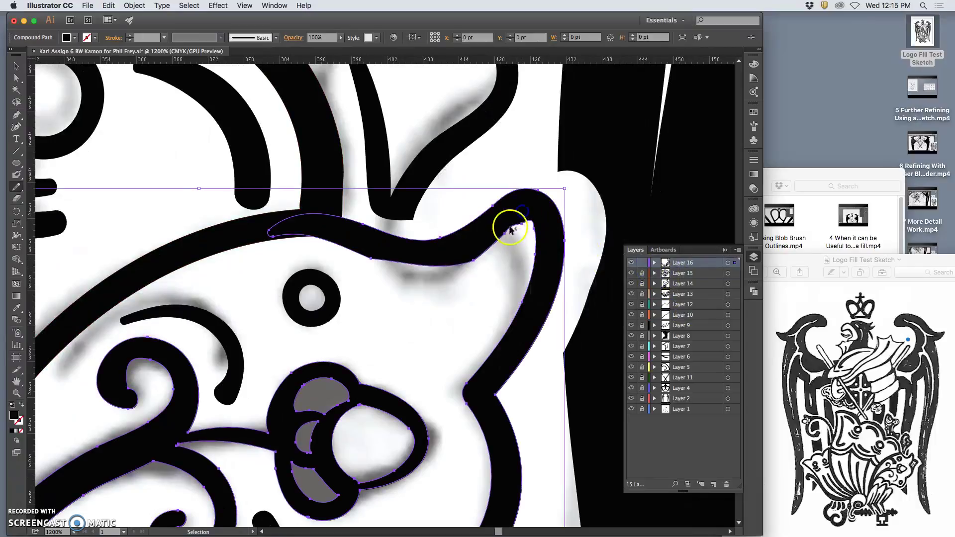
pyautogui.moveTo(532, 222)
pyautogui.mouseDown()
pyautogui.moveTo(544, 267)
pyautogui.moveTo(529, 345)
pyautogui.mouseUp()
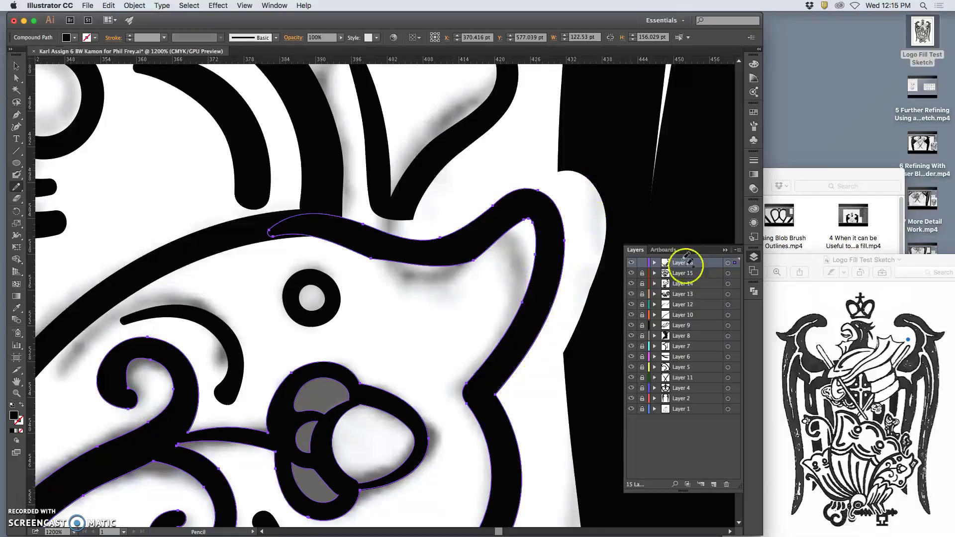
# Unlock Layer 2, select the black eagle wing and redraw the white bulge beside the butterfly's wing tip closer to the tip.
pyautogui.click(643, 399)
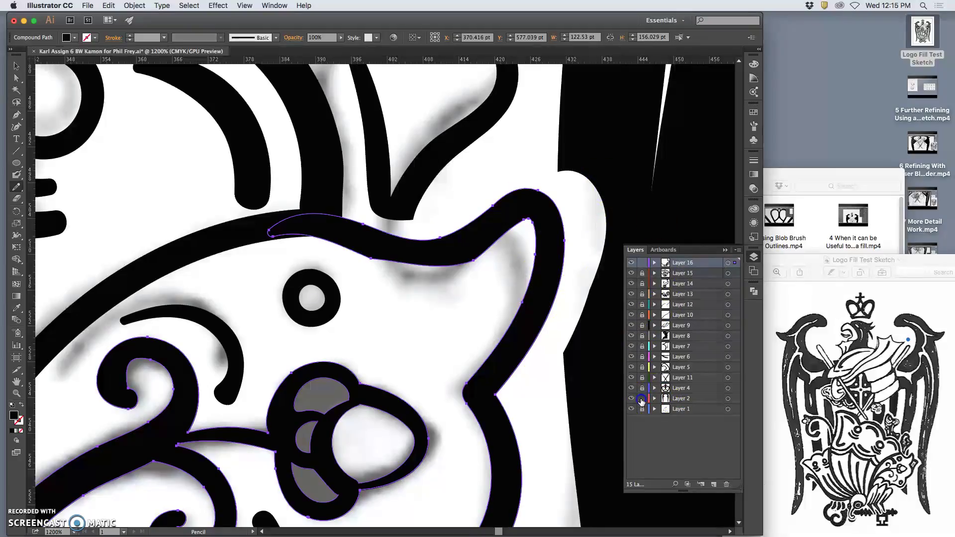
pyautogui.keyDown('super'); pyautogui.click(608, 145); pyautogui.keyUp('super')
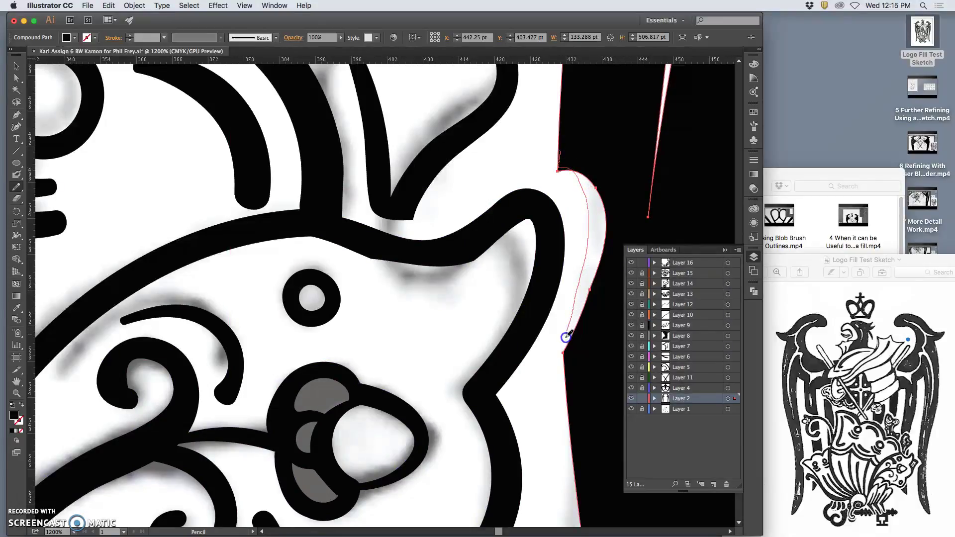
pyautogui.moveTo(563, 353); pyautogui.dragTo(564, 355)
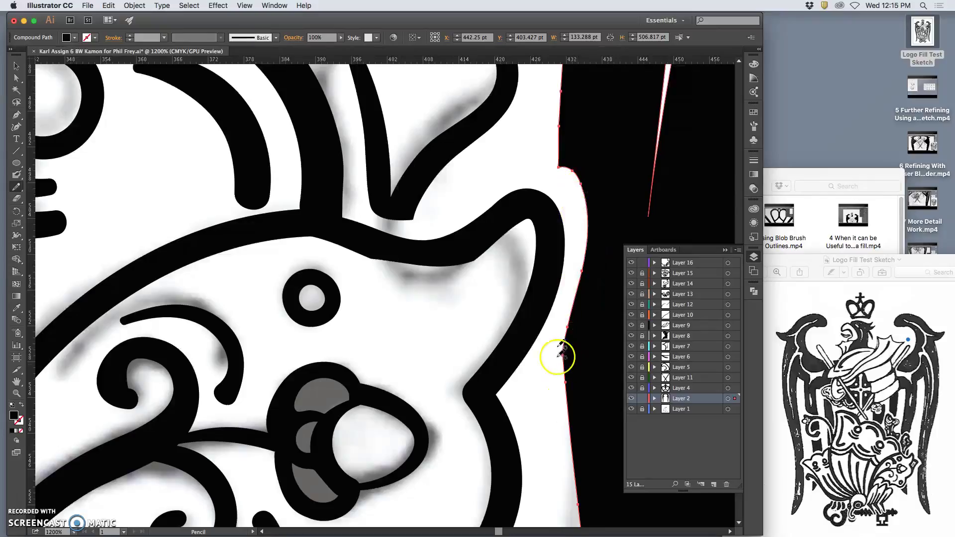
# Select the butterfly wing outline on Layer 16 and smooth the underside of its upper line from the left end towards the pointed tip.
pyautogui.moveTo(335, 281)
pyautogui.mouseDown()
pyautogui.moveTo(585, 258)
pyautogui.moveTo(300, 256)
pyautogui.mouseUp()
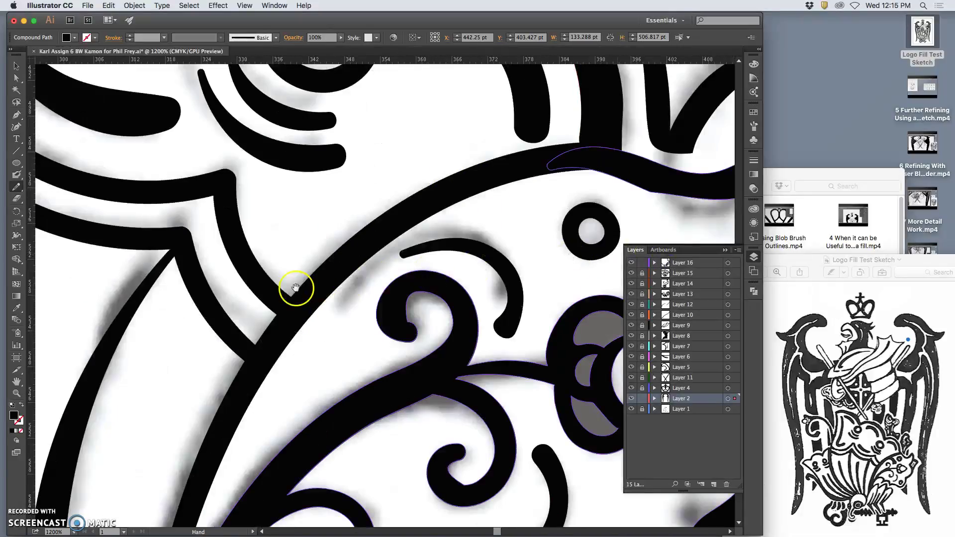
pyautogui.moveTo(296, 289)
pyautogui.mouseDown()
pyautogui.moveTo(388, 303)
pyautogui.moveTo(316, 292)
pyautogui.mouseUp()
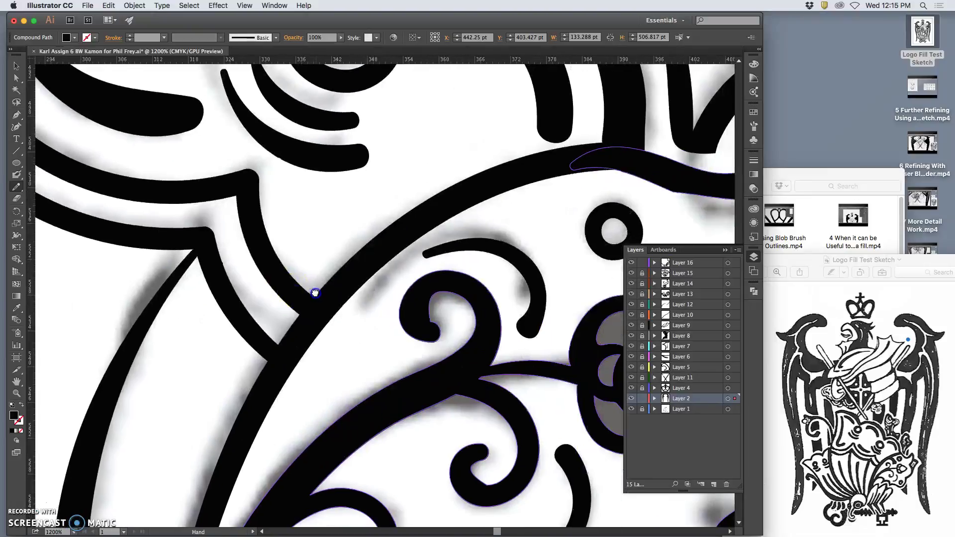
pyautogui.keyDown('super'); pyautogui.click(669, 171); pyautogui.keyUp('super')
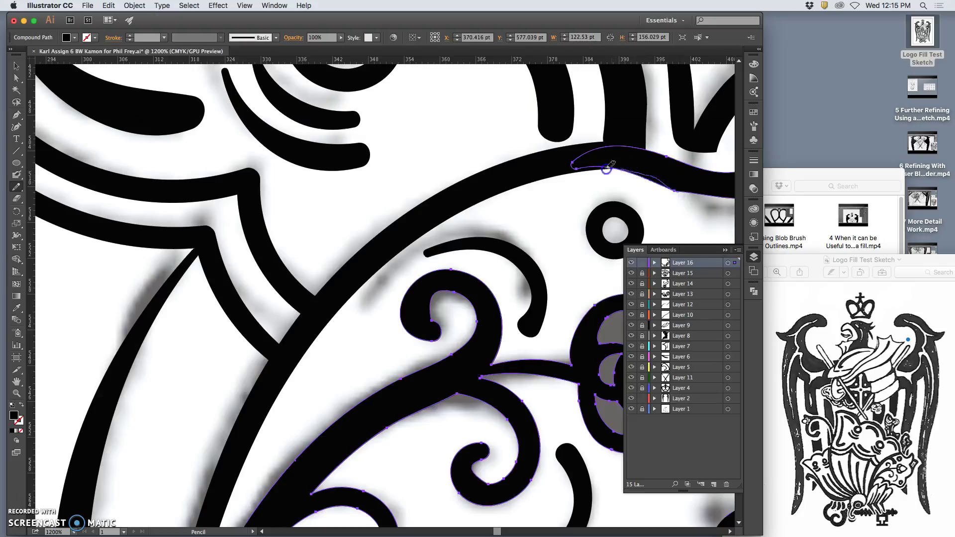
pyautogui.moveTo(575, 168); pyautogui.dragTo(576, 170)
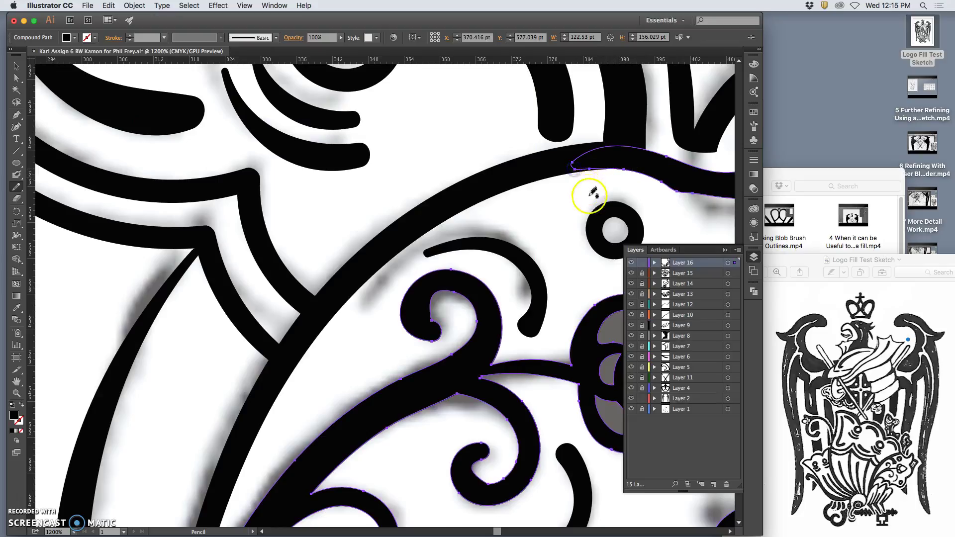
pyautogui.moveTo(662, 173); pyautogui.dragTo(498, 184)
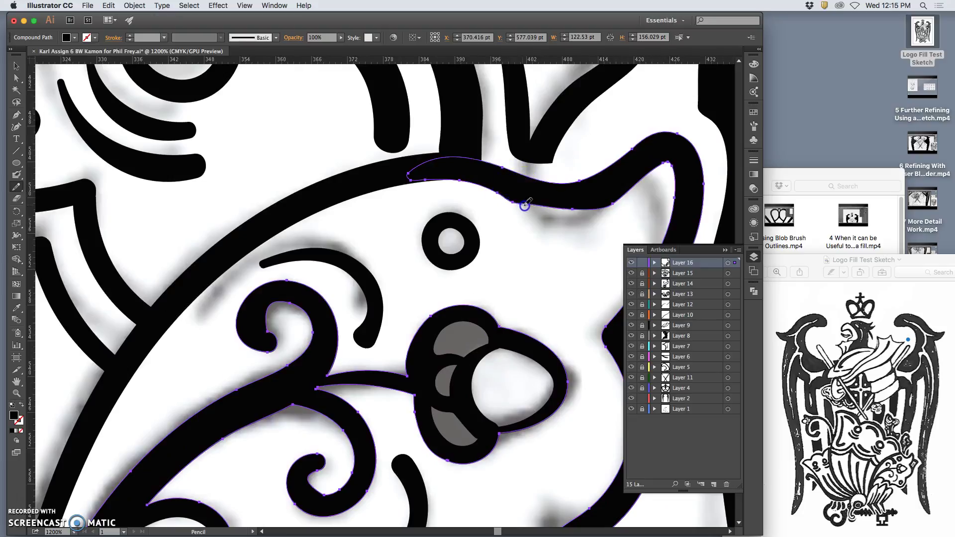
pyautogui.moveTo(620, 198); pyautogui.dragTo(625, 197)
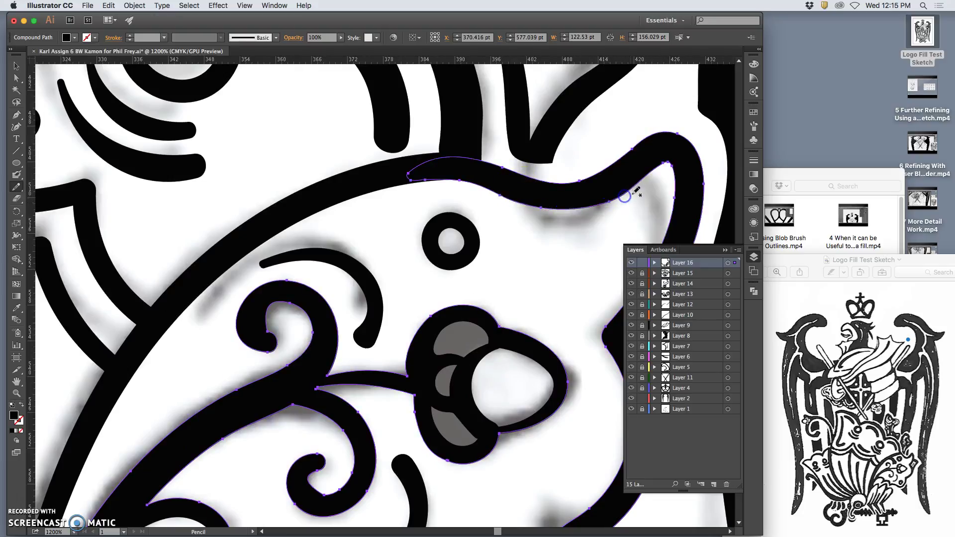
# Select the compound body outline and smooth its upper edge where the thick lower wing line curves into the circular body.
pyautogui.moveTo(409, 256); pyautogui.dragTo(580, 227)
pyautogui.moveTo(414, 283); pyautogui.dragTo(564, 160)
pyautogui.moveTo(401, 262)
pyautogui.mouseDown()
pyautogui.moveTo(495, 238)
pyautogui.moveTo(578, 166)
pyautogui.moveTo(522, 196)
pyautogui.mouseUp()
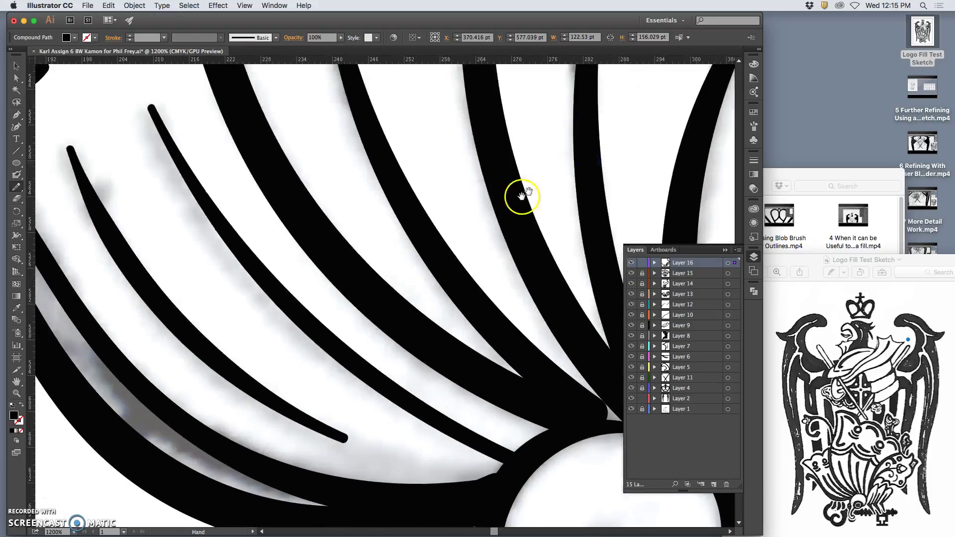
pyautogui.keyDown('super'); pyautogui.click(428, 449); pyautogui.keyUp('super')
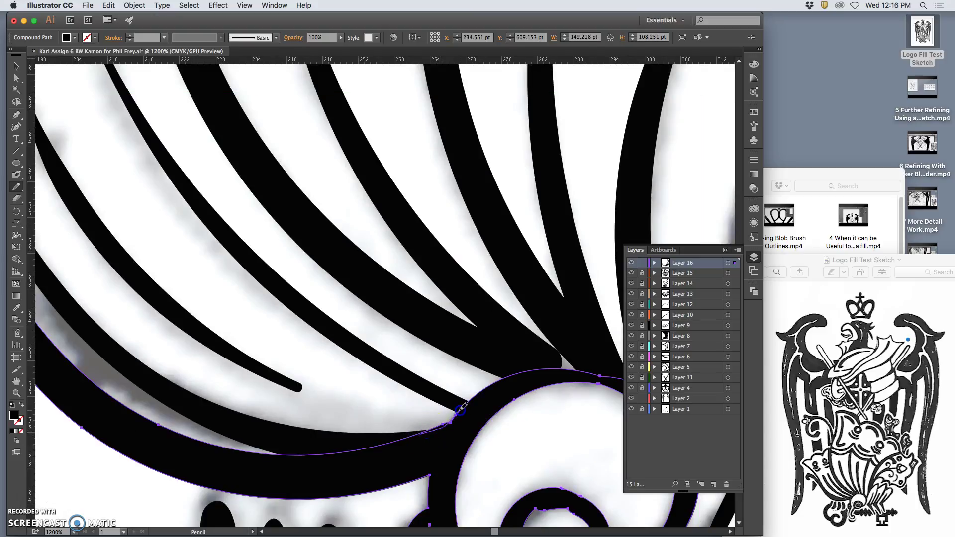
pyautogui.click(400, 449)
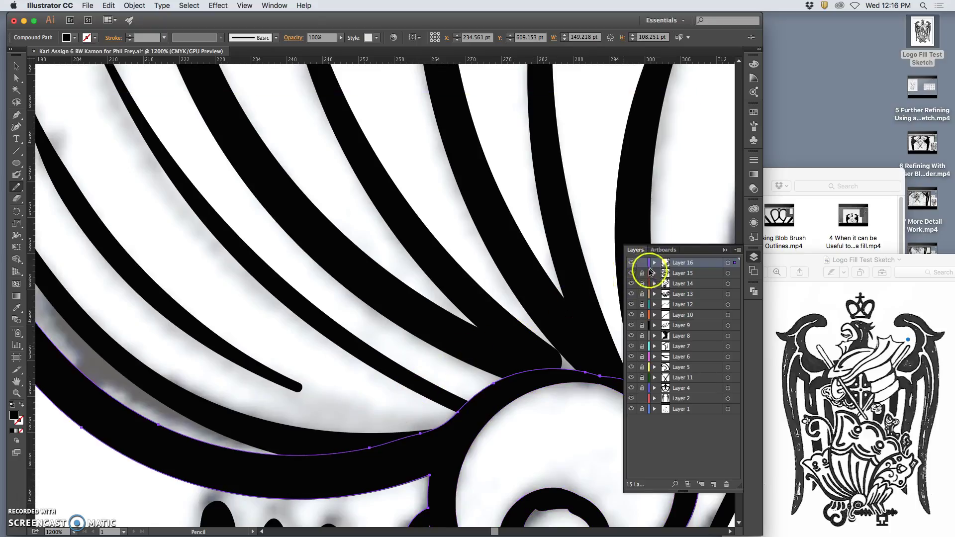
# Lock Layer 16, unlock Layer 15 and redraw the blunt end of the wing ribs so they merge into the circular body without a gap.
pyautogui.click(642, 273)
pyautogui.click(642, 263)
pyautogui.keyDown('super'); pyautogui.click(523, 352); pyautogui.keyUp('super')
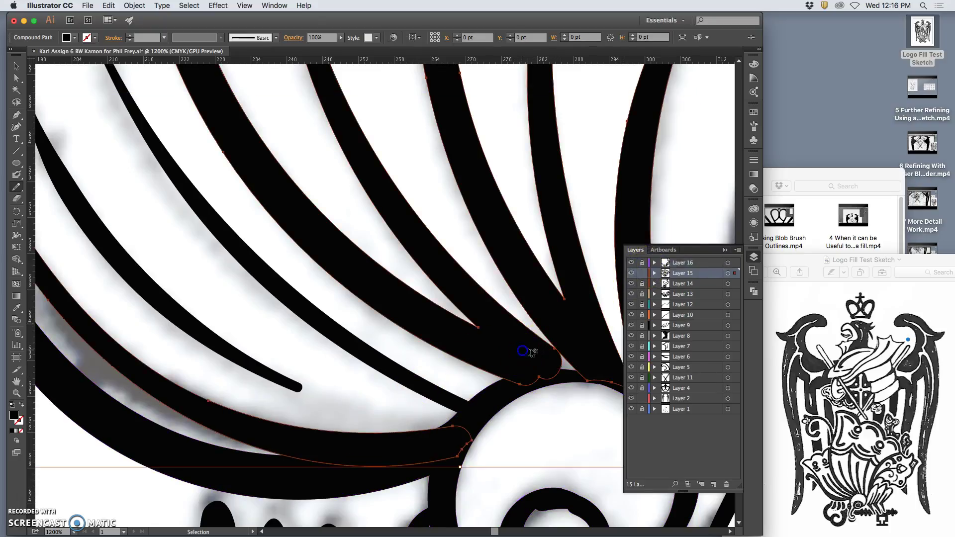
pyautogui.keyDown('super'); pyautogui.click(546, 344); pyautogui.keyUp('super')
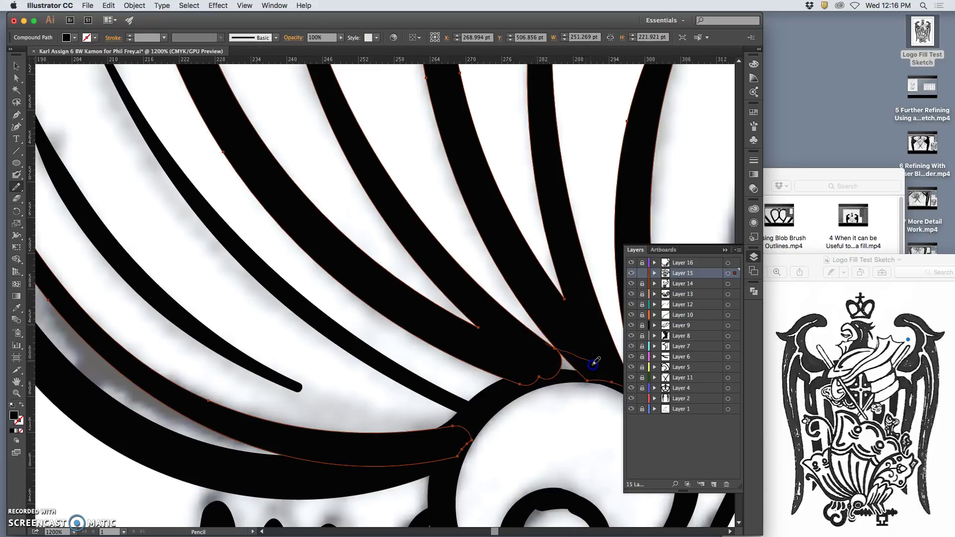
pyautogui.moveTo(549, 375)
pyautogui.mouseDown()
pyautogui.moveTo(527, 396)
pyautogui.moveTo(499, 383)
pyautogui.moveTo(548, 341)
pyautogui.mouseUp()
pyautogui.moveTo(544, 376)
pyautogui.mouseDown()
pyautogui.moveTo(524, 400)
pyautogui.moveTo(515, 371)
pyautogui.moveTo(480, 347)
pyautogui.mouseUp()
pyautogui.keyDown('super'); pyautogui.click(460, 379); pyautogui.keyUp('super')
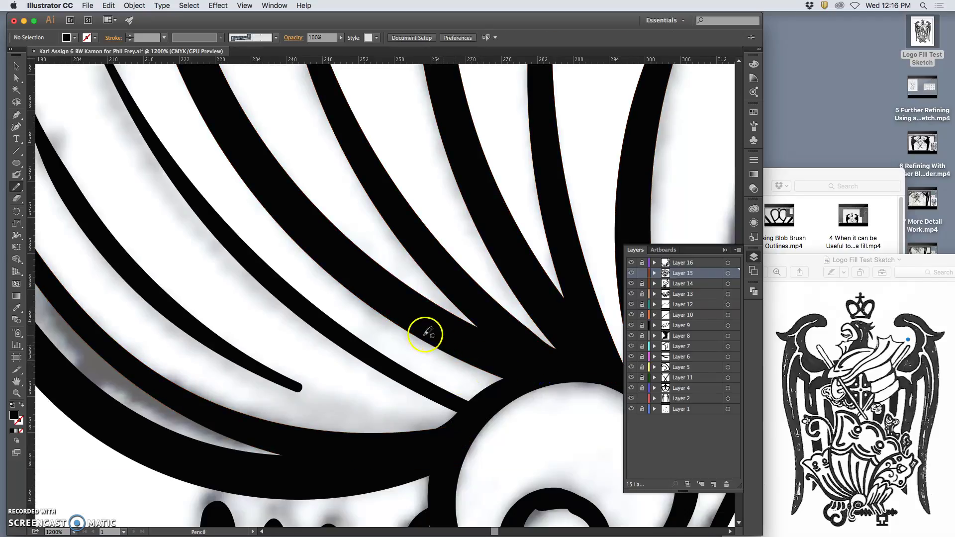
# Select the black eagle wing on Layer 2 and redraw the upper edge of its white cutout to follow the butterfly's wing tip.
pyautogui.moveTo(397, 349); pyautogui.dragTo(561, 277)
pyautogui.moveTo(453, 328); pyautogui.dragTo(446, 267)
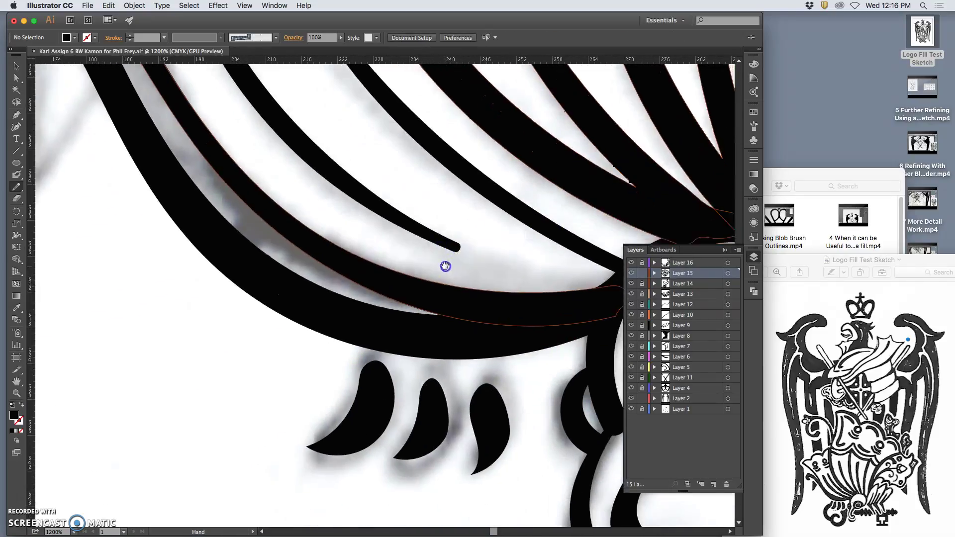
pyautogui.moveTo(447, 309); pyautogui.dragTo(616, 341)
pyautogui.moveTo(356, 250); pyautogui.dragTo(462, 402)
pyautogui.moveTo(377, 233); pyautogui.dragTo(409, 375)
pyautogui.moveTo(399, 301); pyautogui.dragTo(420, 380)
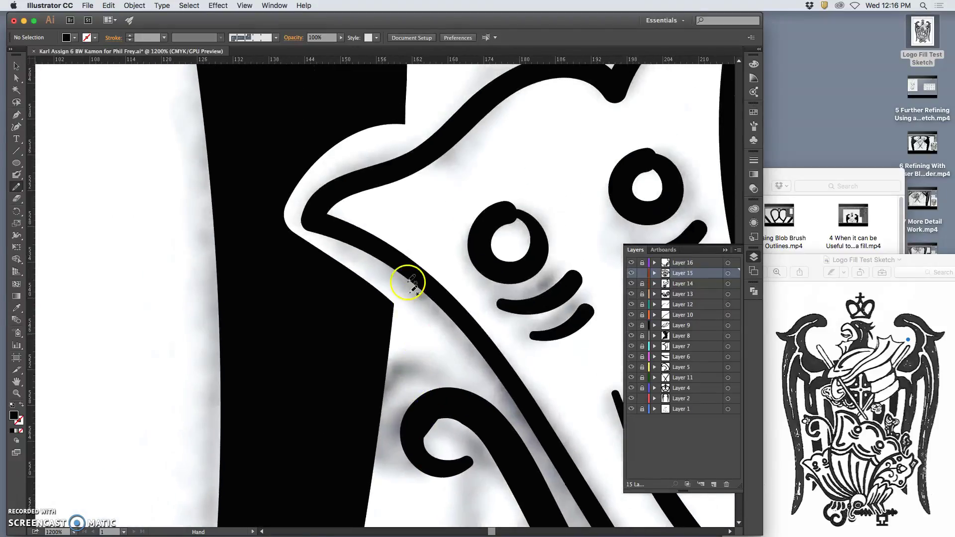
pyautogui.keyDown('super'); pyautogui.click(355, 116); pyautogui.keyUp('super')
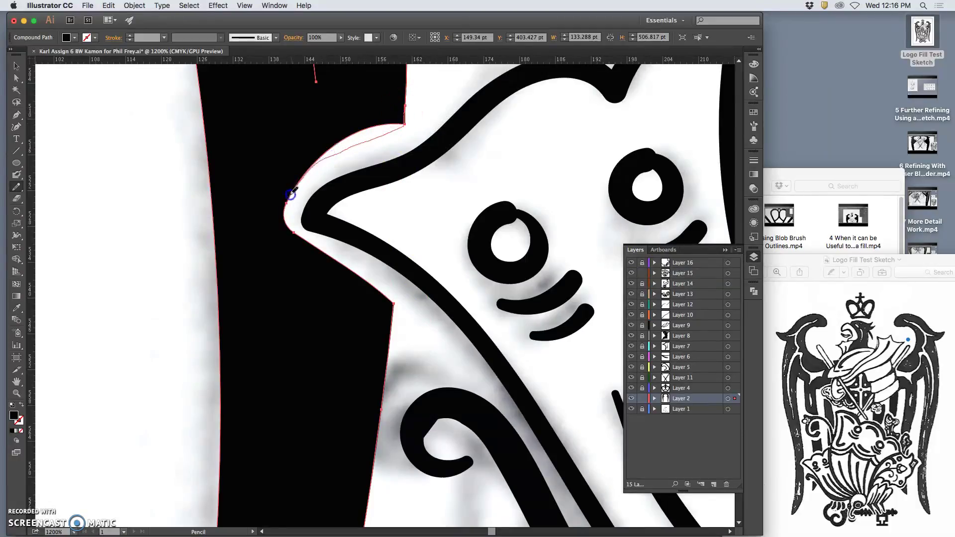
pyautogui.moveTo(285, 205); pyautogui.dragTo(286, 206)
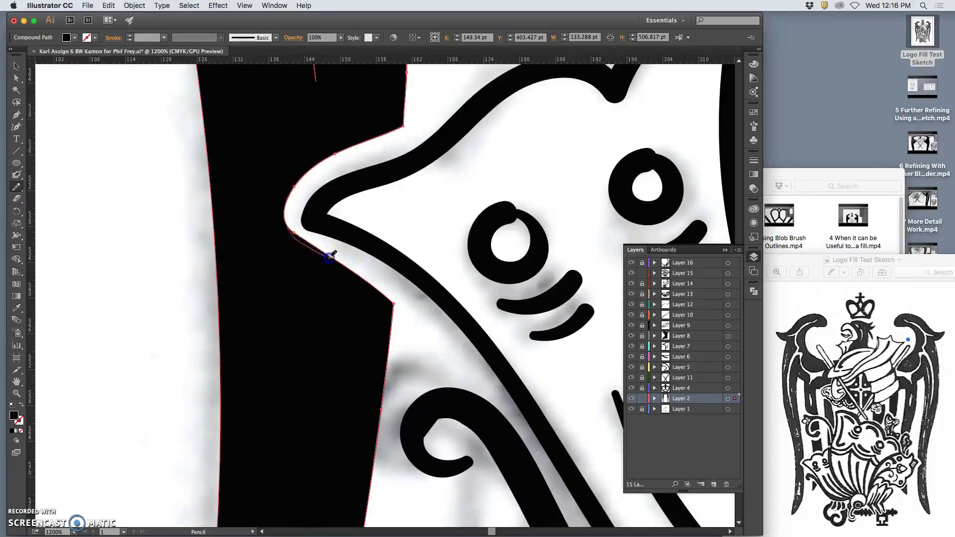
# Redraw the lower edge of the white cutout so it parallels the butterfly's wing line down to the black wing's inner edge.
pyautogui.moveTo(389, 293)
pyautogui.mouseDown()
pyautogui.moveTo(392, 315)
pyautogui.moveTo(326, 257)
pyautogui.moveTo(293, 216)
pyautogui.moveTo(295, 184)
pyautogui.mouseUp()
pyautogui.moveTo(302, 235); pyautogui.dragTo(342, 254)
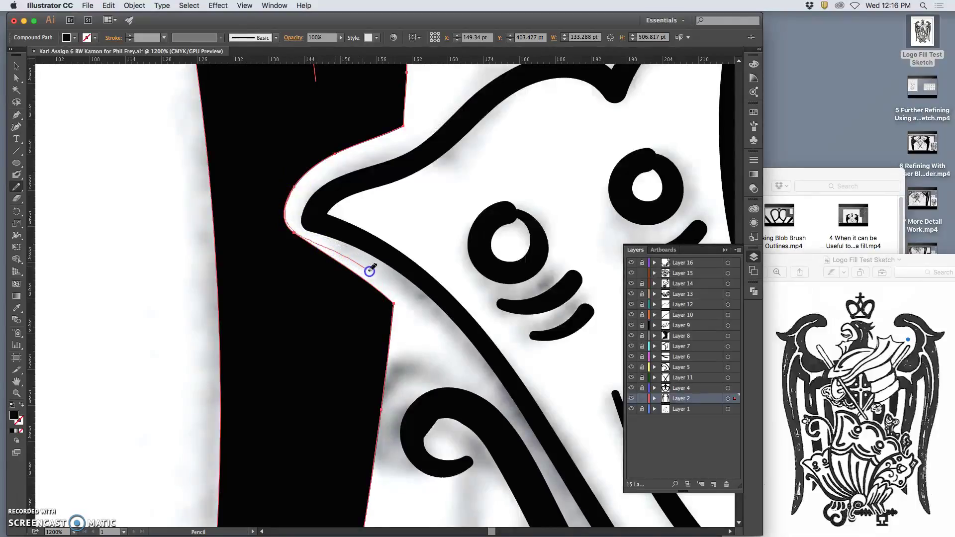
pyautogui.moveTo(393, 314); pyautogui.dragTo(389, 341)
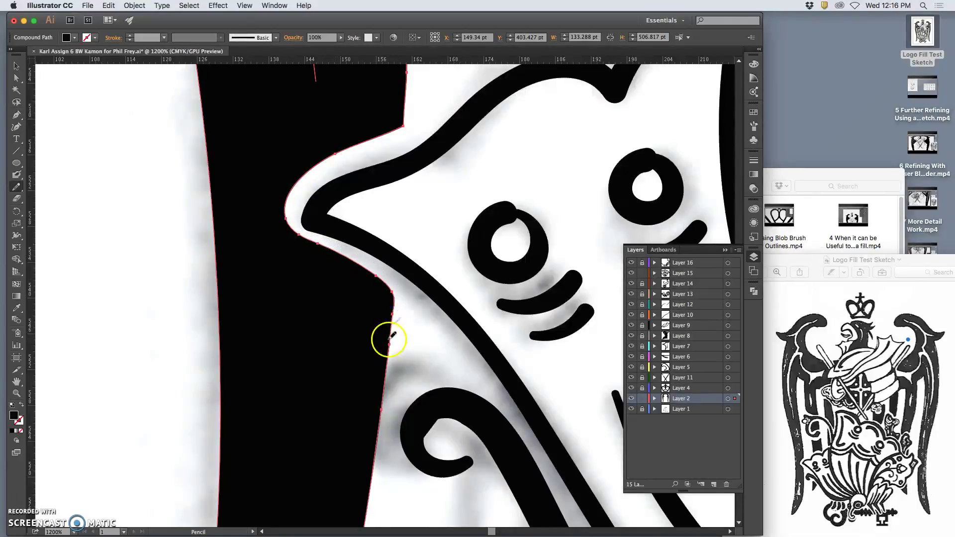
pyautogui.moveTo(388, 282); pyautogui.dragTo(378, 274)
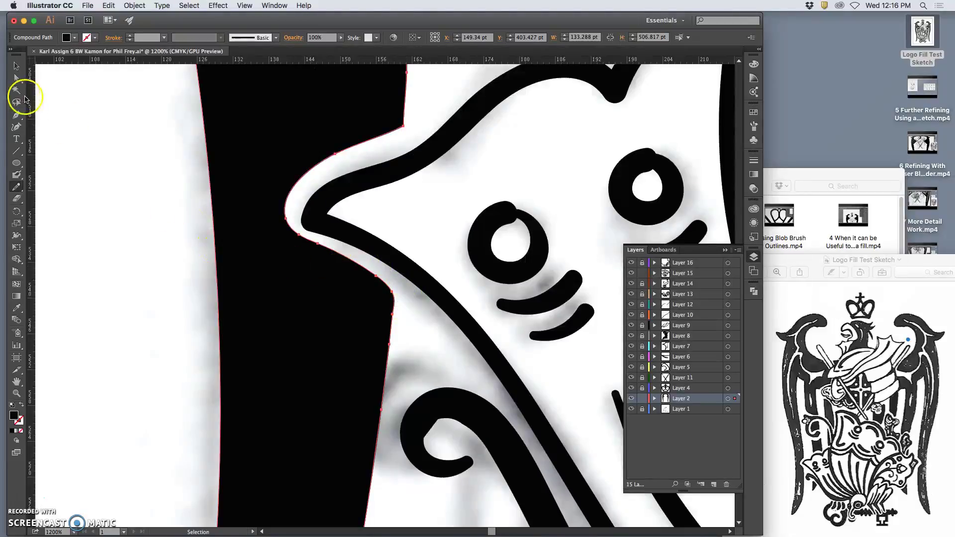
# Convert the rounded anchor at the cutout's lower corner into a corner point with the Anchor Point tool.
pyautogui.click(18, 114)
pyautogui.moveTo(17, 114); pyautogui.dragTo(55, 154)
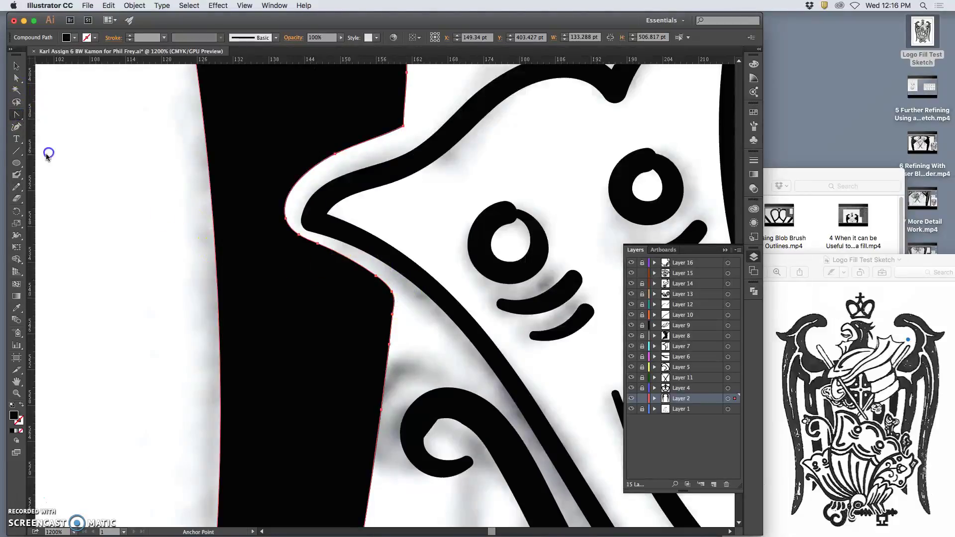
pyautogui.click(392, 292)
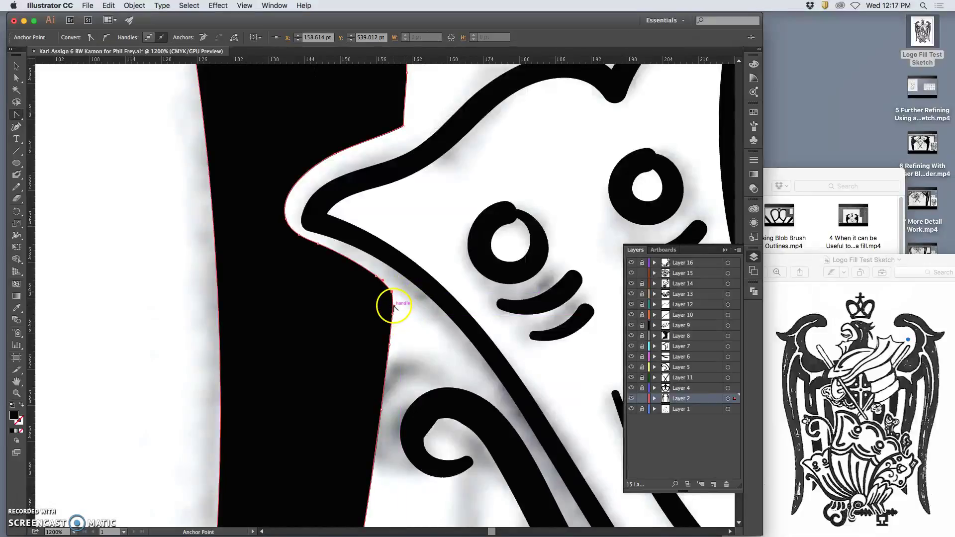
# Try to adjust the direction handle below the cutout's lower corner with the Direct Selection tool.
pyautogui.press('v')
pyautogui.doubleClick(17, 78)
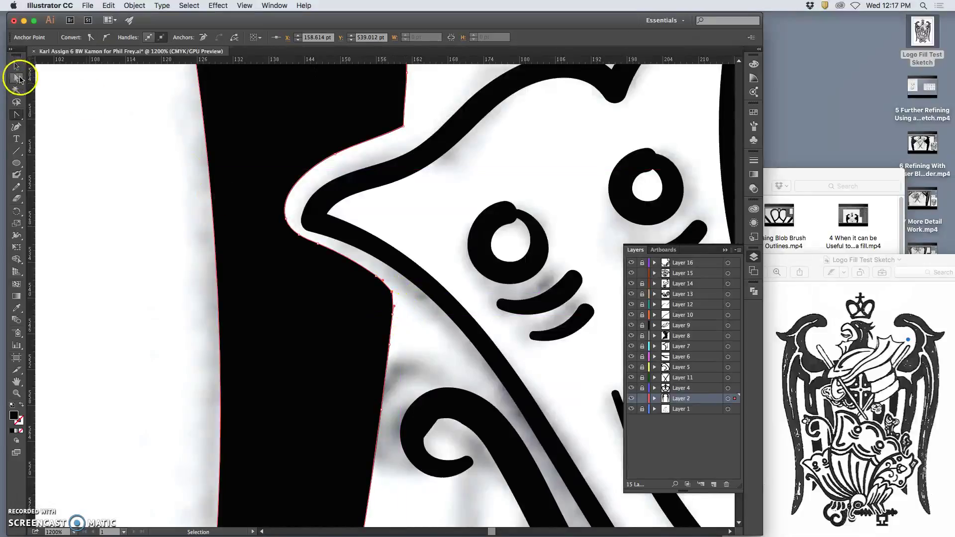
pyautogui.click(394, 308)
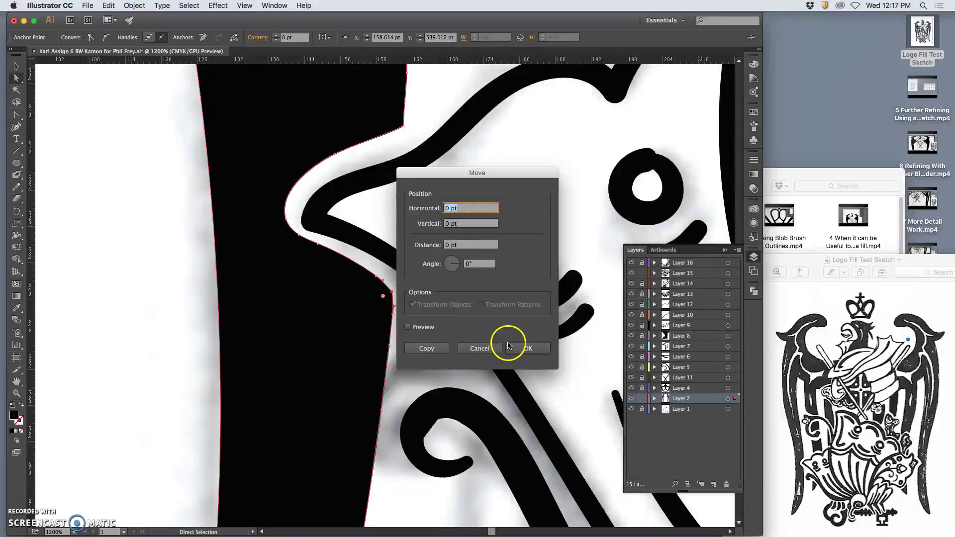
pyautogui.click(528, 349)
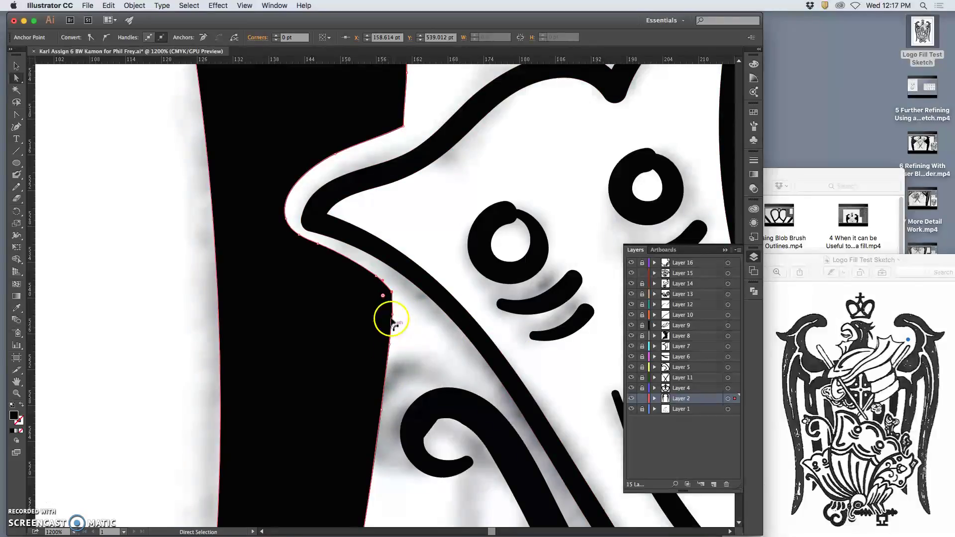
pyautogui.moveTo(391, 315); pyautogui.dragTo(392, 316)
pyautogui.press('super+z')
pyautogui.press('super+z')
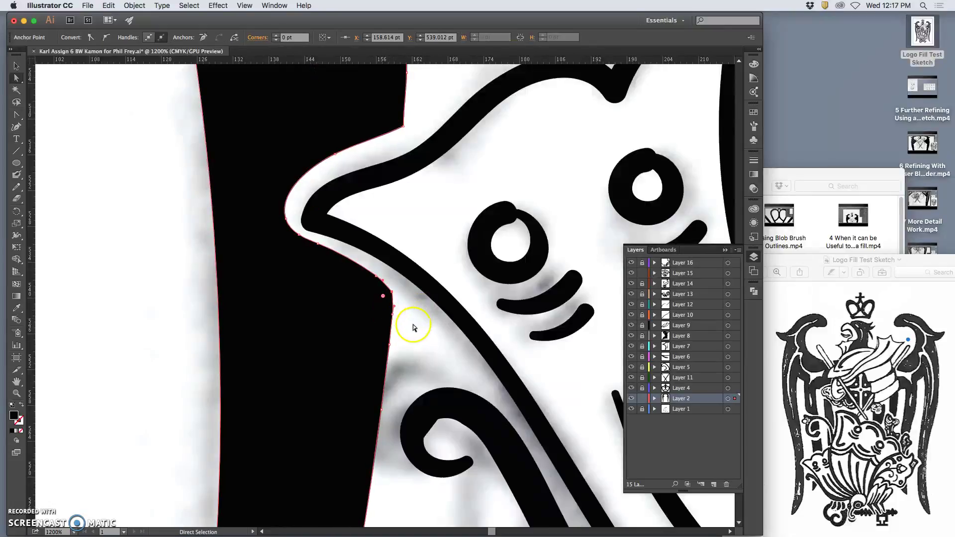
pyautogui.click(413, 328)
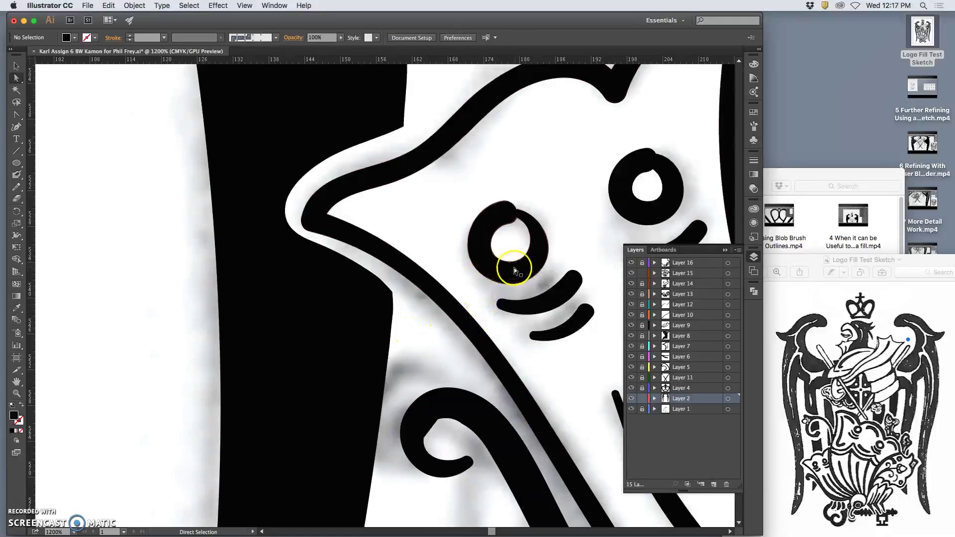
# Lock Layer 2, unlock Layer 16 and toggle the visibility of Layers 16 and 15 to check which artwork each holds.
pyautogui.press('super+minus')
pyautogui.press('super+minus')
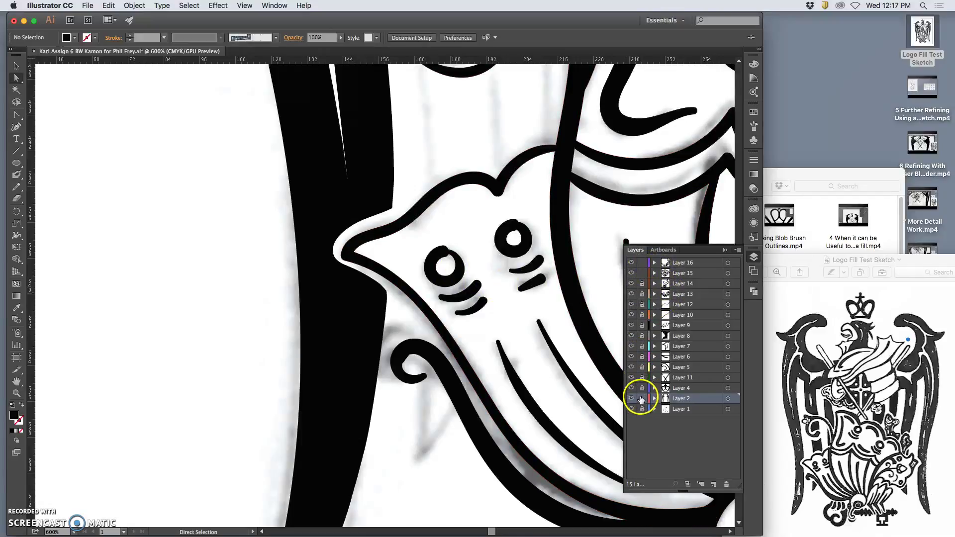
pyautogui.click(632, 263)
pyautogui.click(632, 263)
pyautogui.press('space')
pyautogui.moveTo(521, 294)
pyautogui.mouseDown()
pyautogui.moveTo(522, 312)
pyautogui.moveTo(519, 292)
pyautogui.mouseUp()
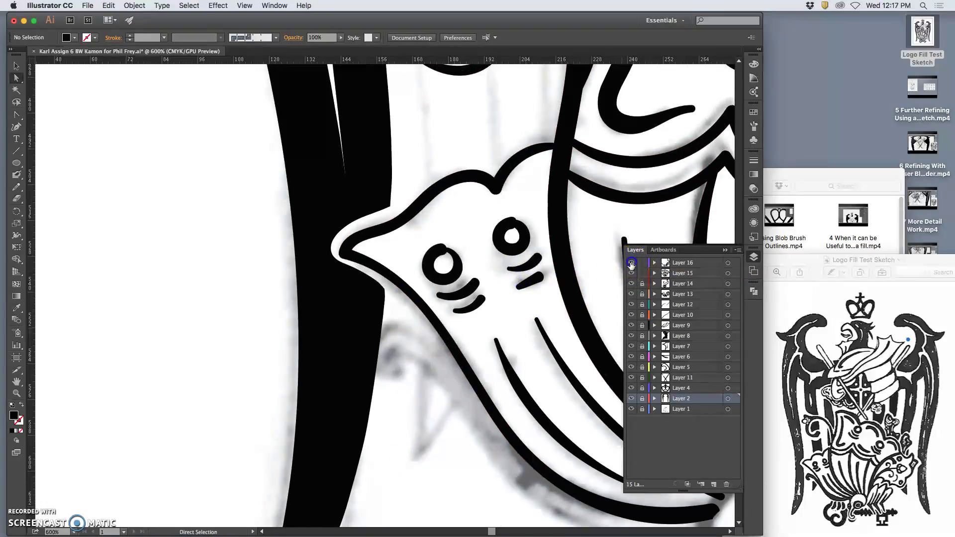
pyautogui.click(633, 273)
pyautogui.click(632, 274)
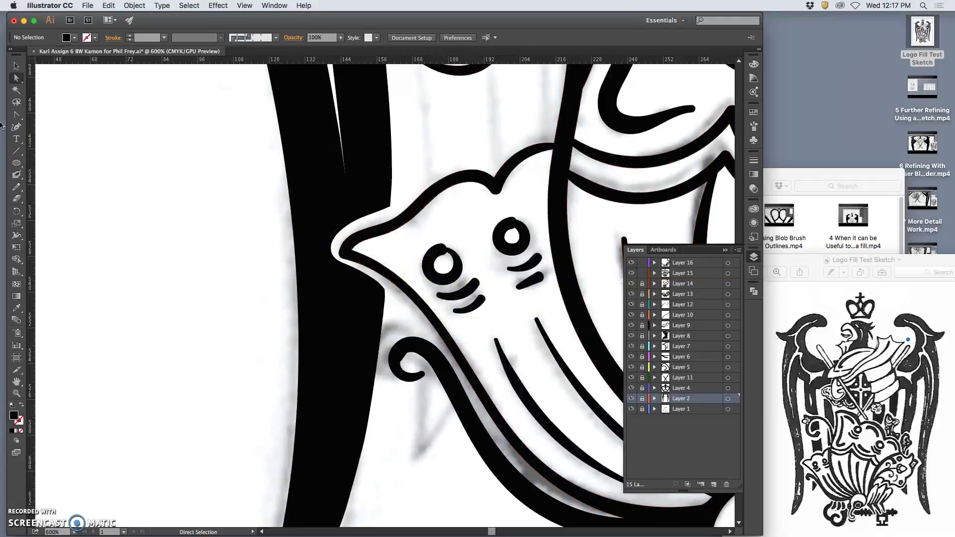
# Redraw the inner and outer edges of the ring nearest the butterfly's wing tip with the Pencil tool to make it rounder.
pyautogui.click(16, 187)
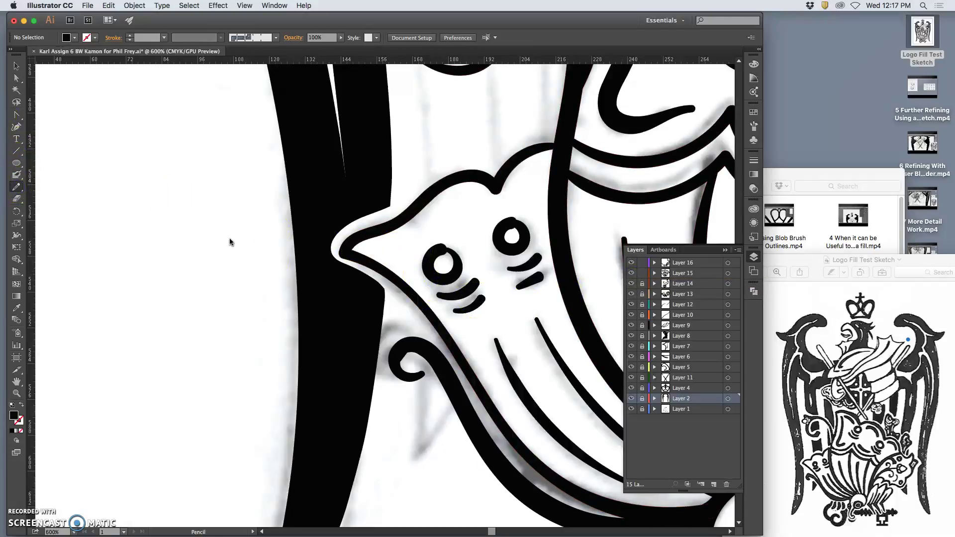
pyautogui.keyDown('super'); pyautogui.click(438, 258); pyautogui.keyUp('super')
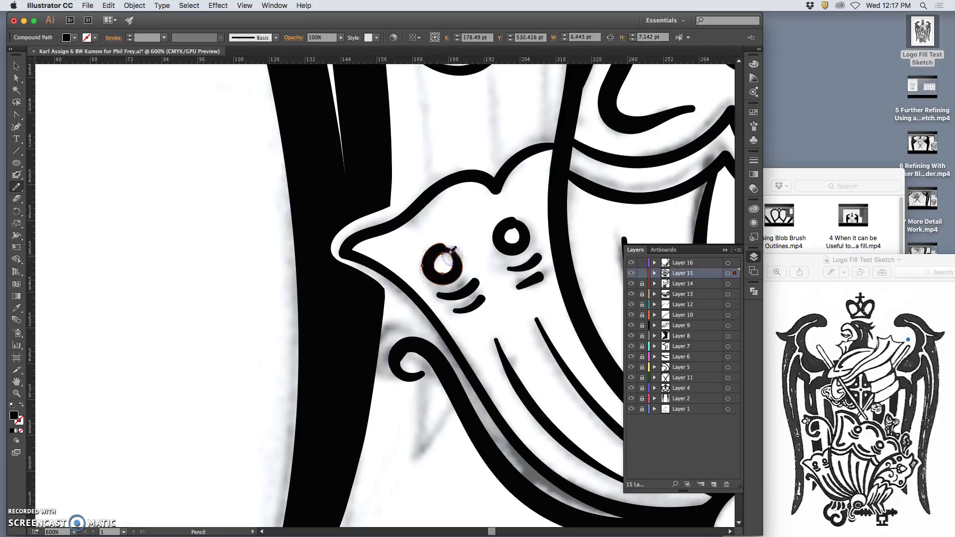
pyautogui.keyDown('super'); pyautogui.click(432, 249); pyautogui.keyUp('super')
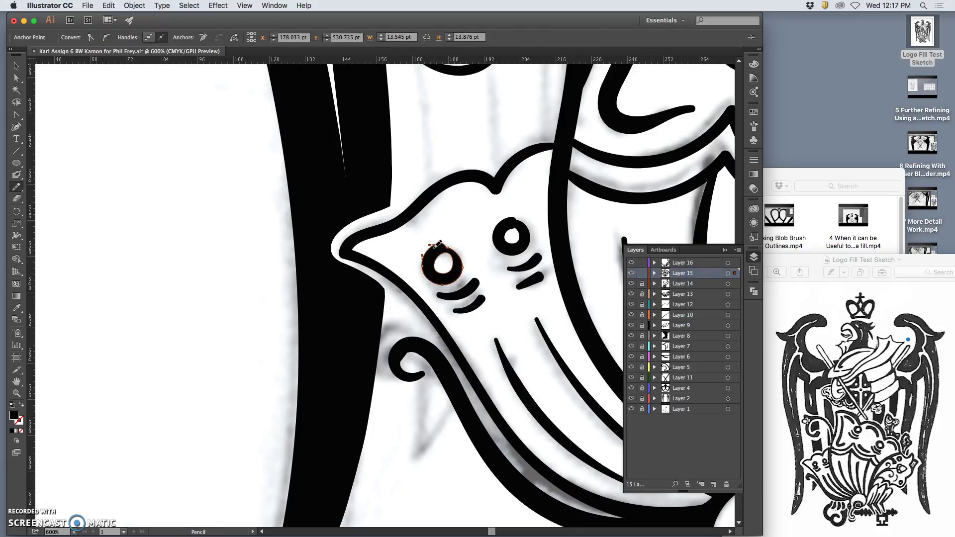
pyautogui.moveTo(457, 251)
pyautogui.mouseDown()
pyautogui.moveTo(429, 253)
pyautogui.moveTo(426, 264)
pyautogui.mouseUp()
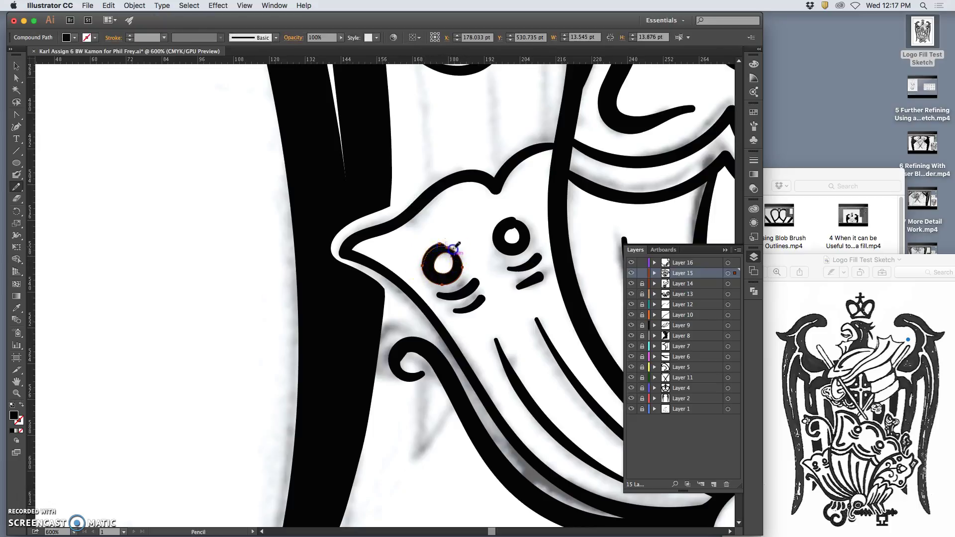
# Select the second ring on the butterfly wing and smooth its inner and outer edges into a cleaner circle.
pyautogui.keyDown('super'); pyautogui.click(523, 247); pyautogui.keyUp('super')
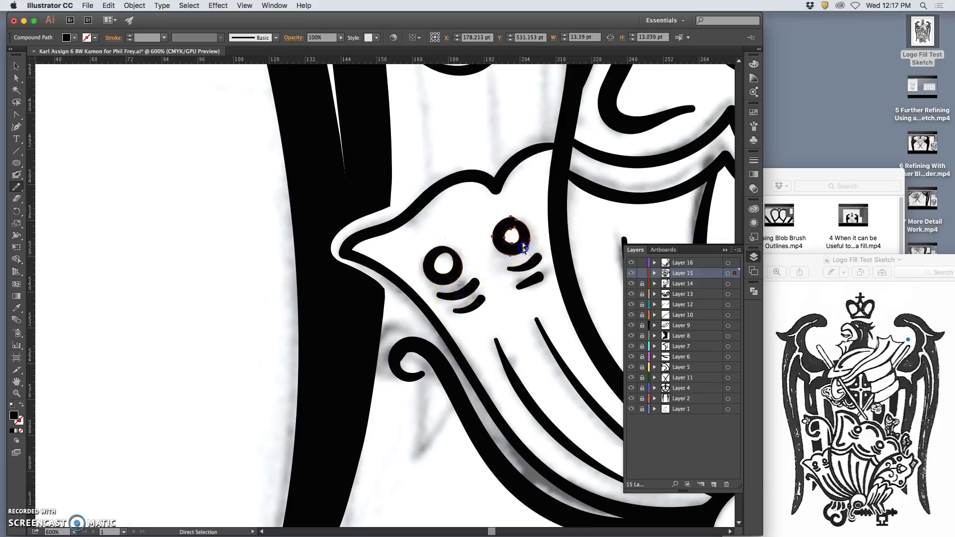
pyautogui.moveTo(519, 234); pyautogui.dragTo(518, 236)
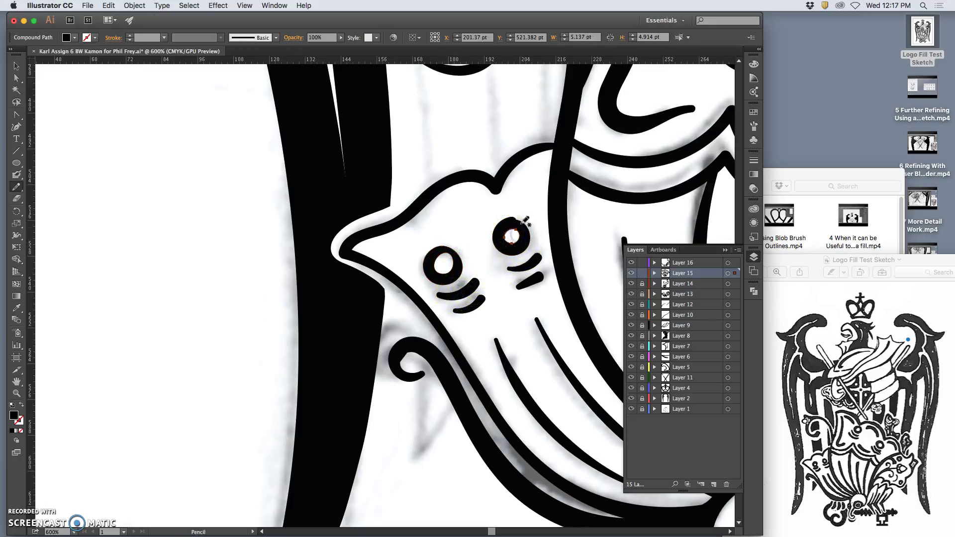
pyautogui.keyDown('super'); pyautogui.click(510, 225); pyautogui.keyUp('super')
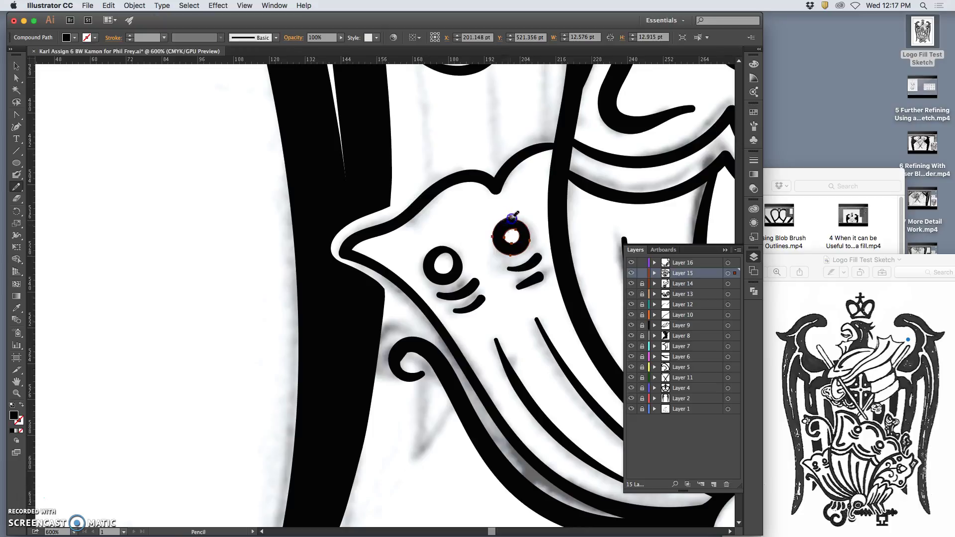
pyautogui.moveTo(522, 222); pyautogui.dragTo(512, 231)
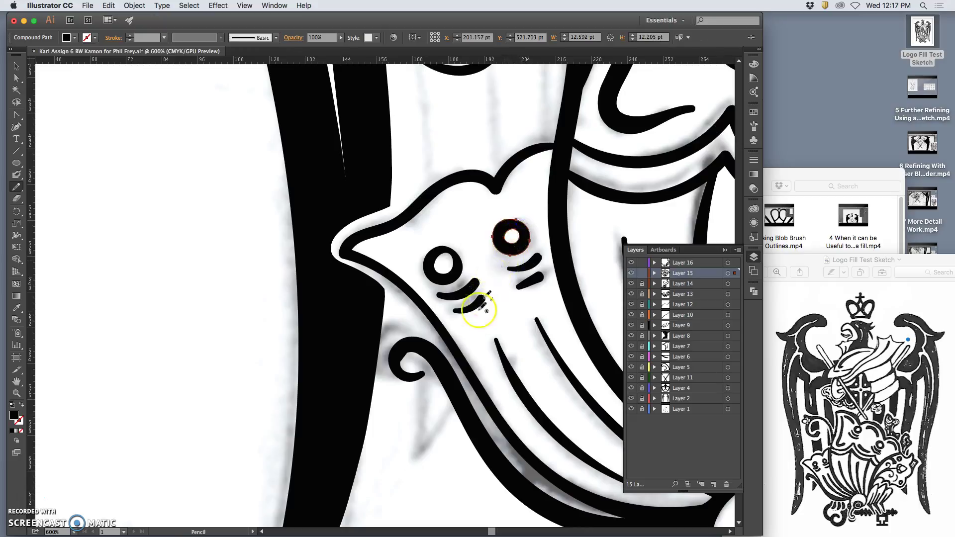
# Select the compound butterfly outline on Layer 15 and smooth the edge where the curled line merges into the long body line.
pyautogui.keyDown('super'); pyautogui.click(419, 351); pyautogui.keyUp('super')
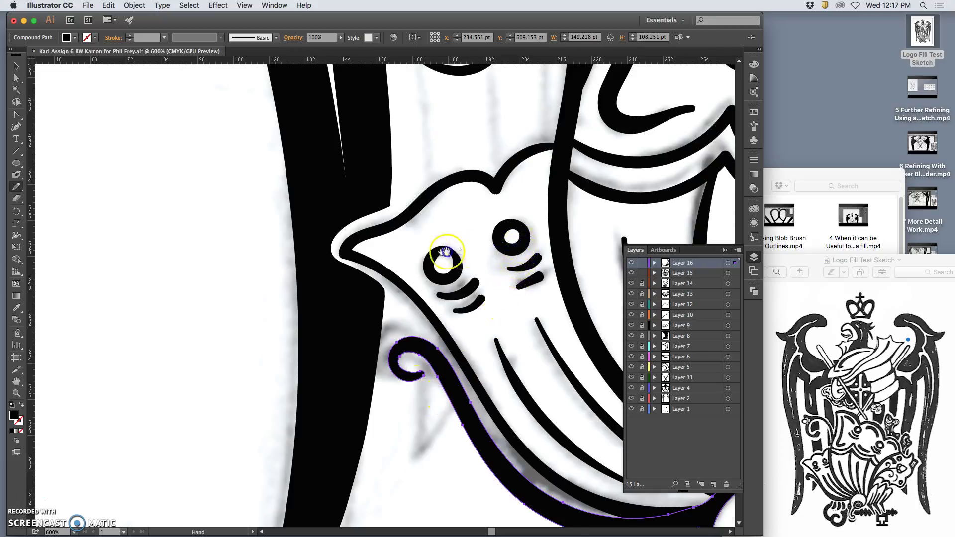
pyautogui.moveTo(515, 239)
pyautogui.mouseDown()
pyautogui.moveTo(383, 245)
pyautogui.moveTo(392, 373)
pyautogui.mouseUp()
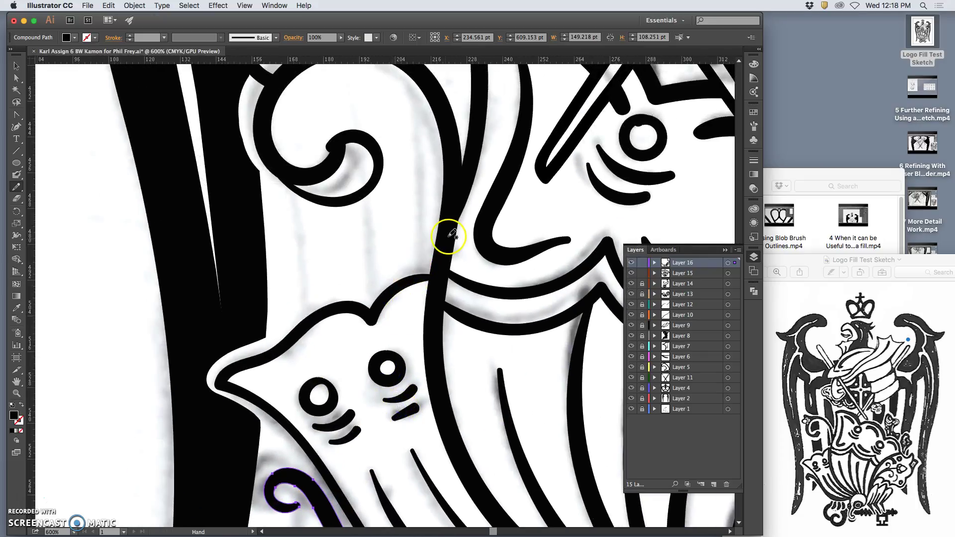
pyautogui.keyDown('super'); pyautogui.click(460, 204); pyautogui.keyUp('super')
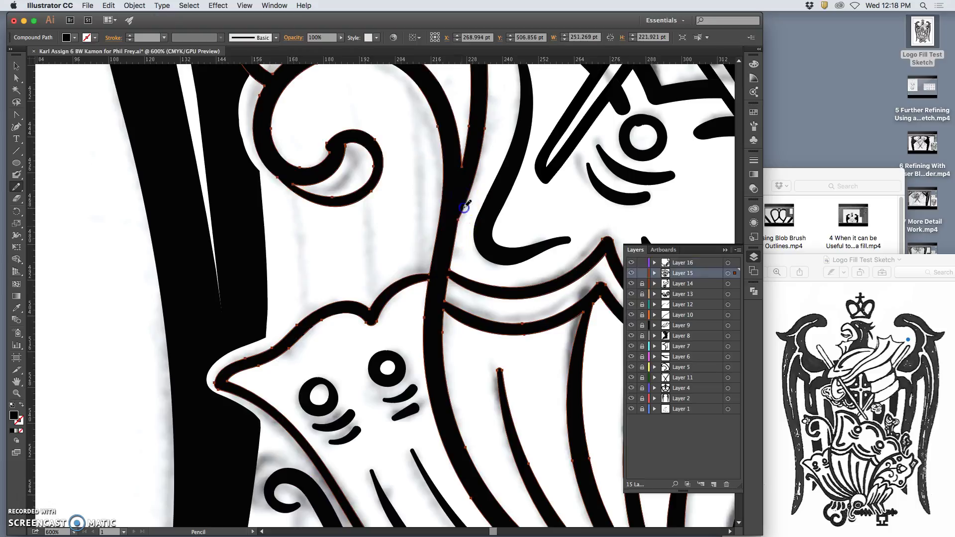
pyautogui.moveTo(437, 273); pyautogui.dragTo(466, 204)
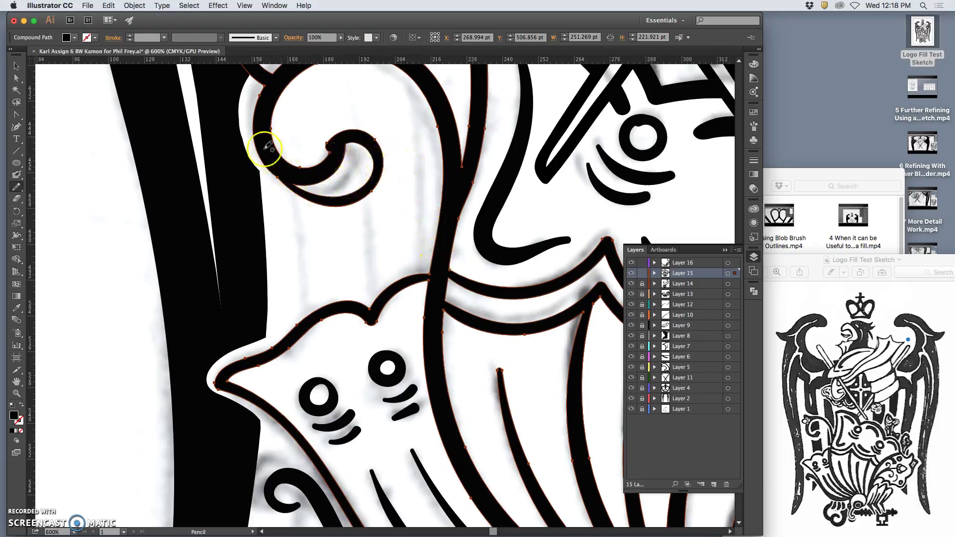
# Unlock Layer 2 and redraw the left wing's inner edge with the Pencil tool so an even white gap follows the curl's knob.
pyautogui.scroll(5, 316, 193)
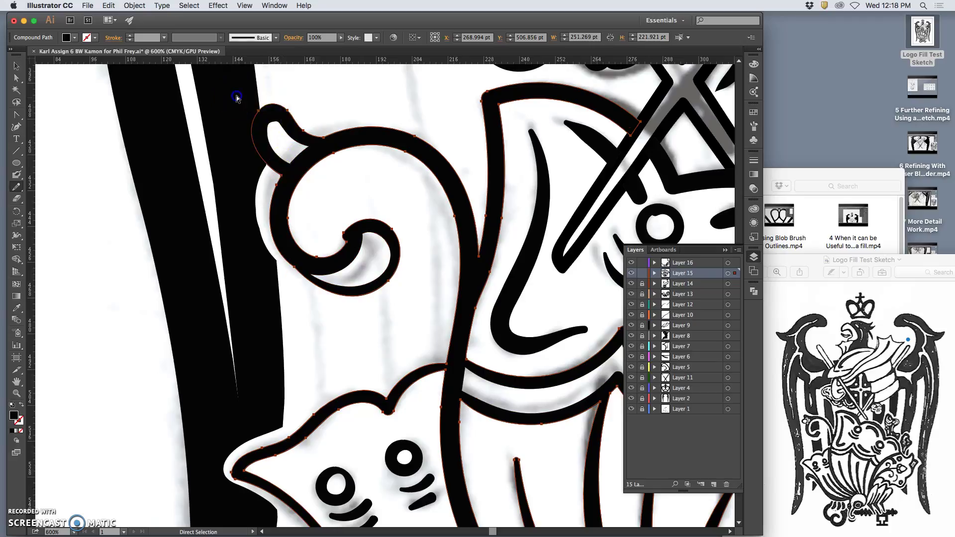
pyautogui.press('super+shift+a')
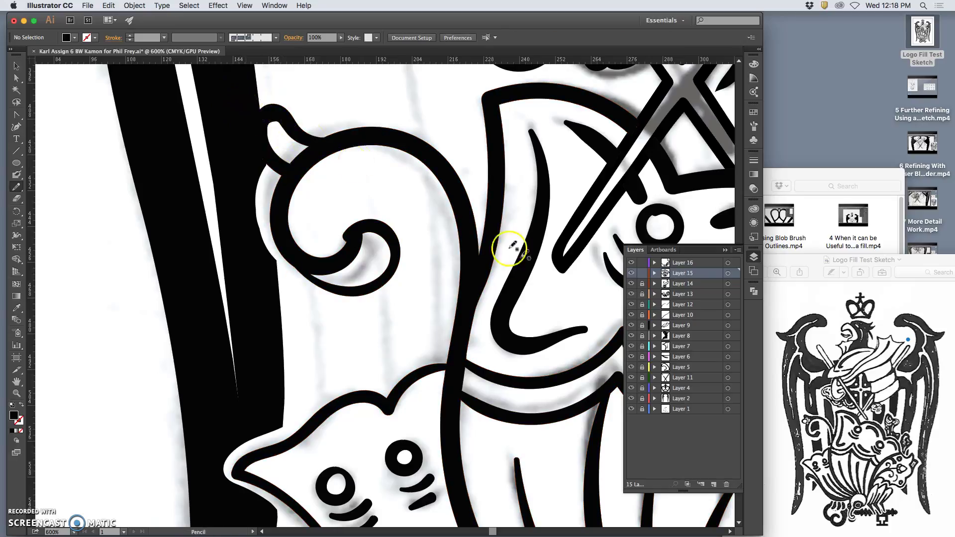
pyautogui.click(643, 398)
pyautogui.press('a')
pyautogui.click(230, 113)
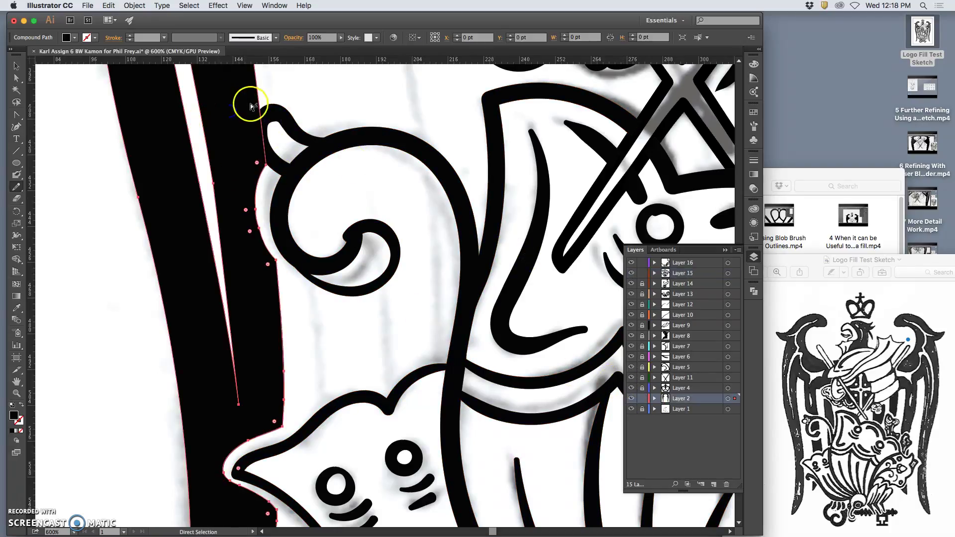
pyautogui.press('n')
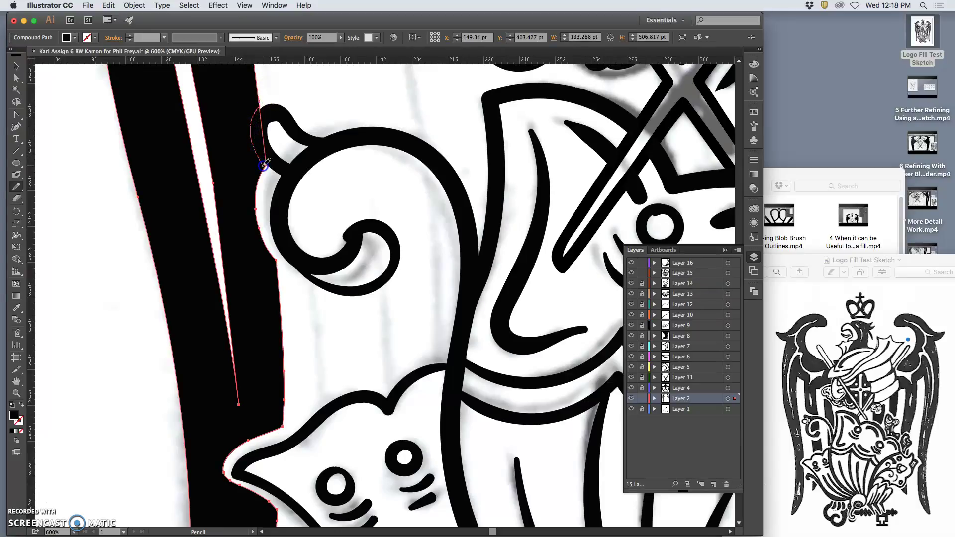
pyautogui.moveTo(257, 213); pyautogui.dragTo(256, 213)
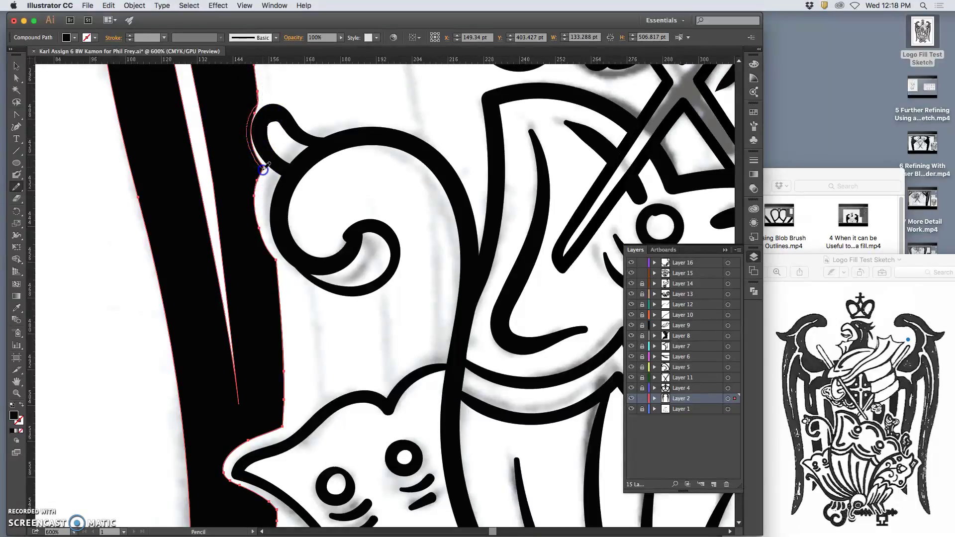
pyautogui.moveTo(264, 166)
pyautogui.mouseDown()
pyautogui.moveTo(274, 102)
pyautogui.moveTo(266, 104)
pyautogui.moveTo(255, 71)
pyautogui.mouseUp()
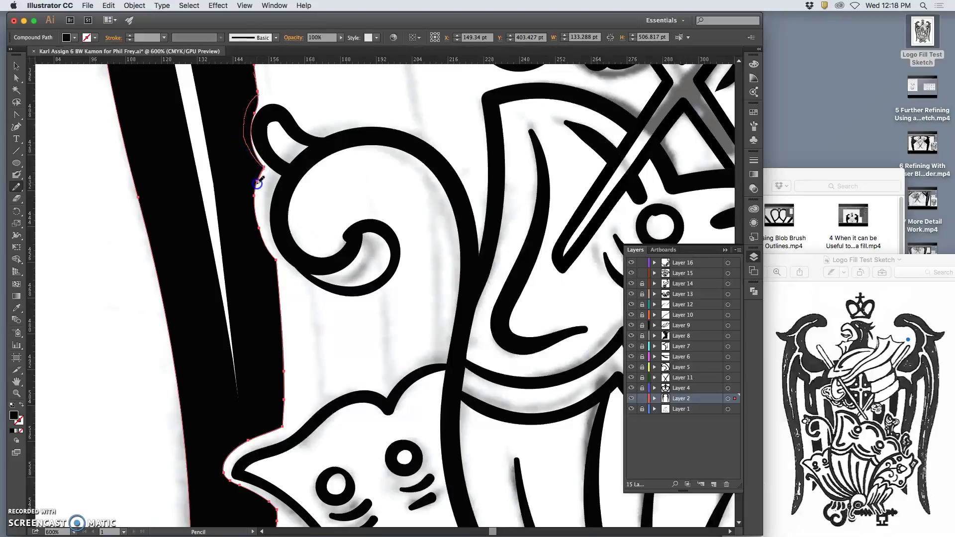
pyautogui.moveTo(257, 184); pyautogui.dragTo(255, 191)
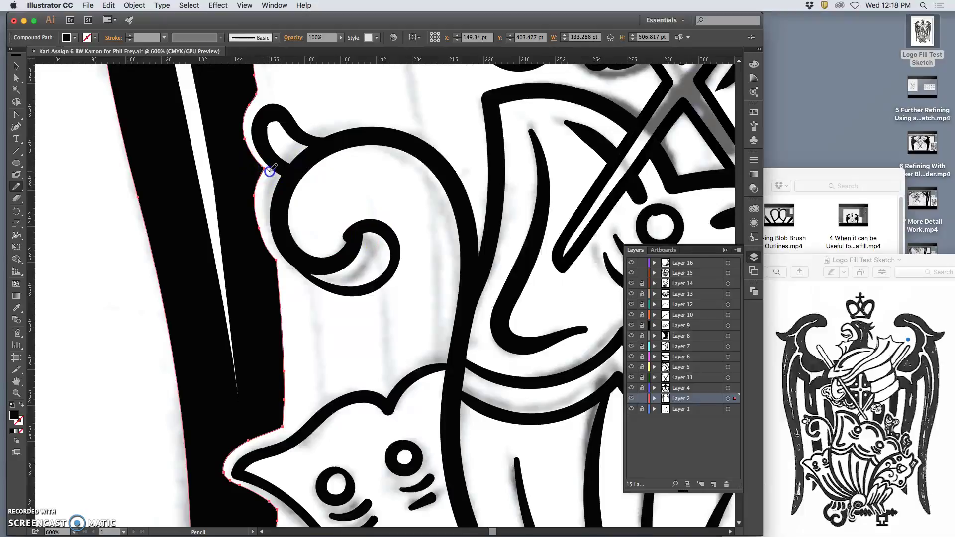
# Move the wing's corner anchor point closer to the notch where the knob joins the curl.
pyautogui.click(16, 78)
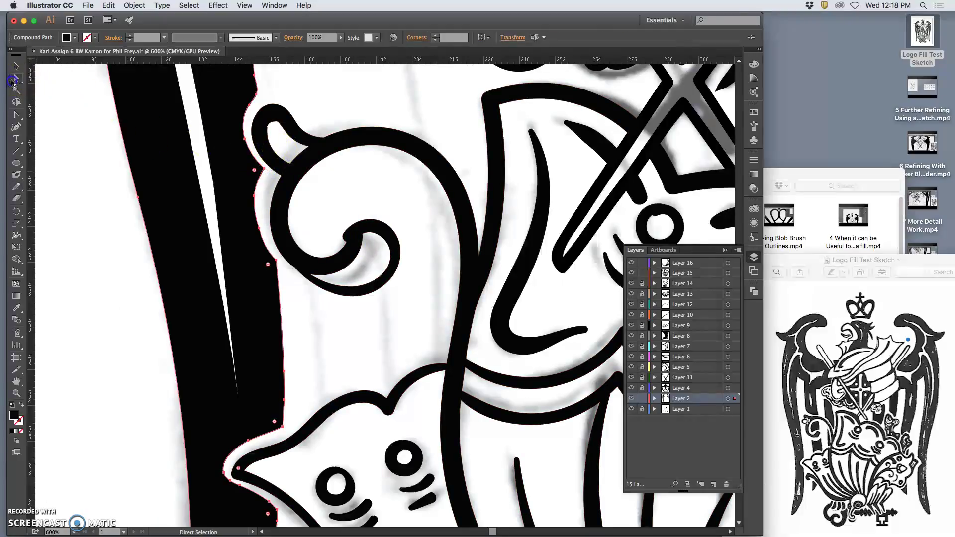
pyautogui.click(274, 177)
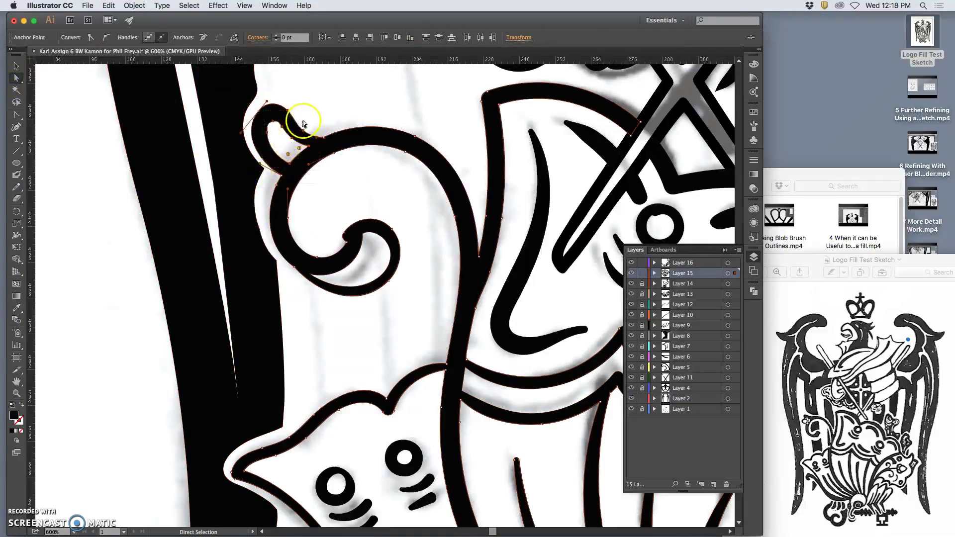
pyautogui.click(266, 181)
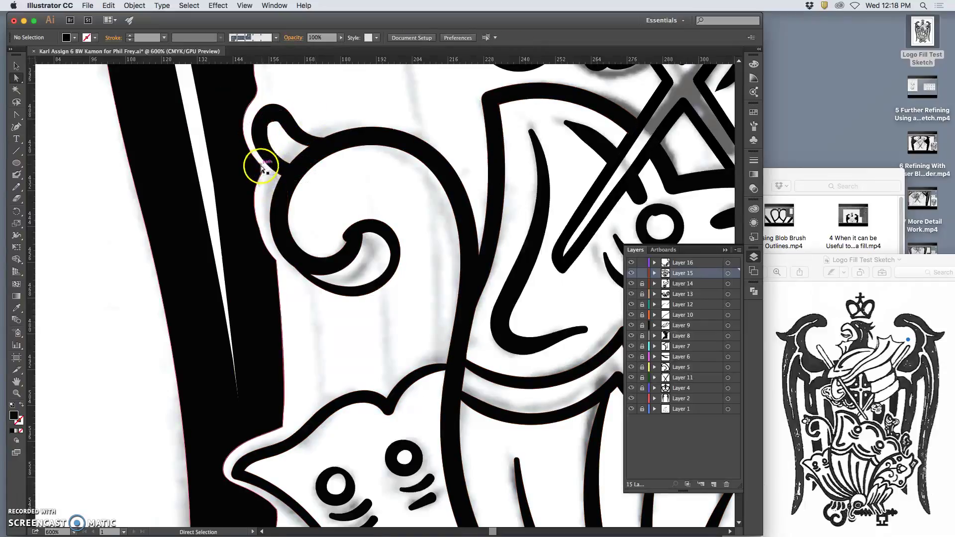
pyautogui.moveTo(263, 170); pyautogui.dragTo(267, 175)
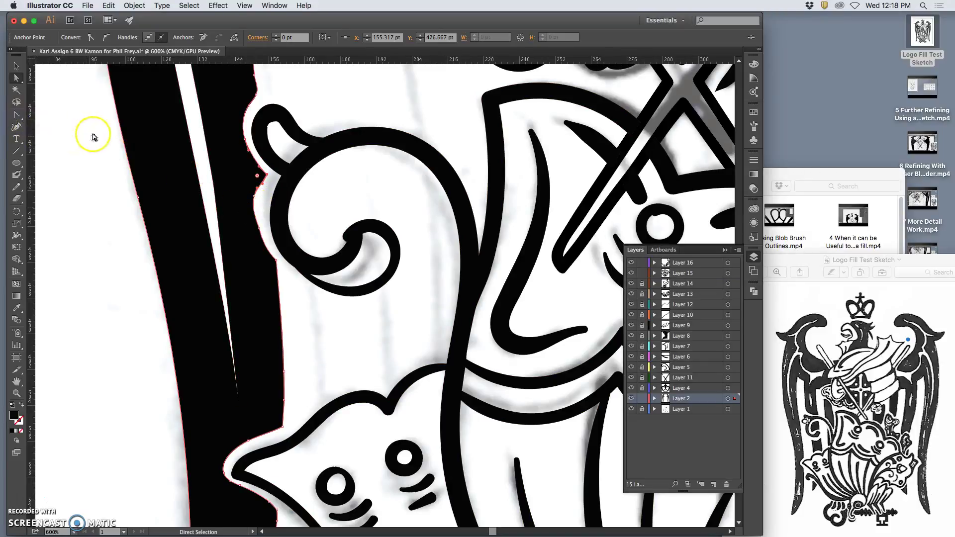
# Delete surplus anchor points from the left wing's inner edge beside and above the curl.
pyautogui.press('-')
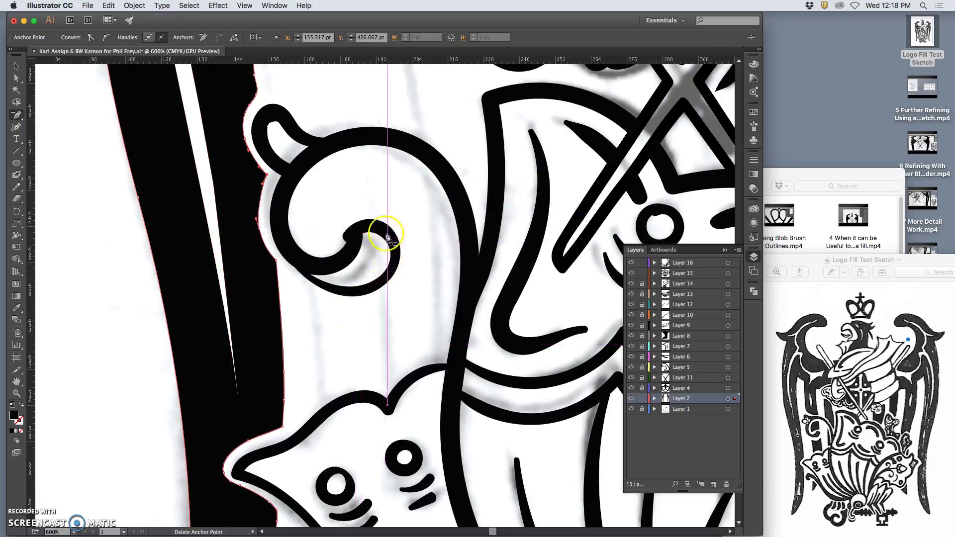
pyautogui.scroll(5, 362, 268)
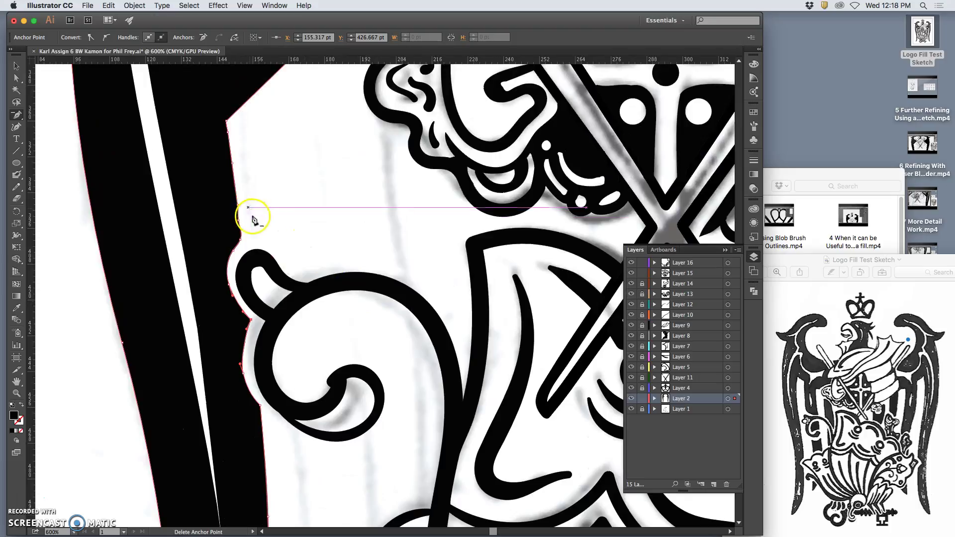
pyautogui.click(239, 220)
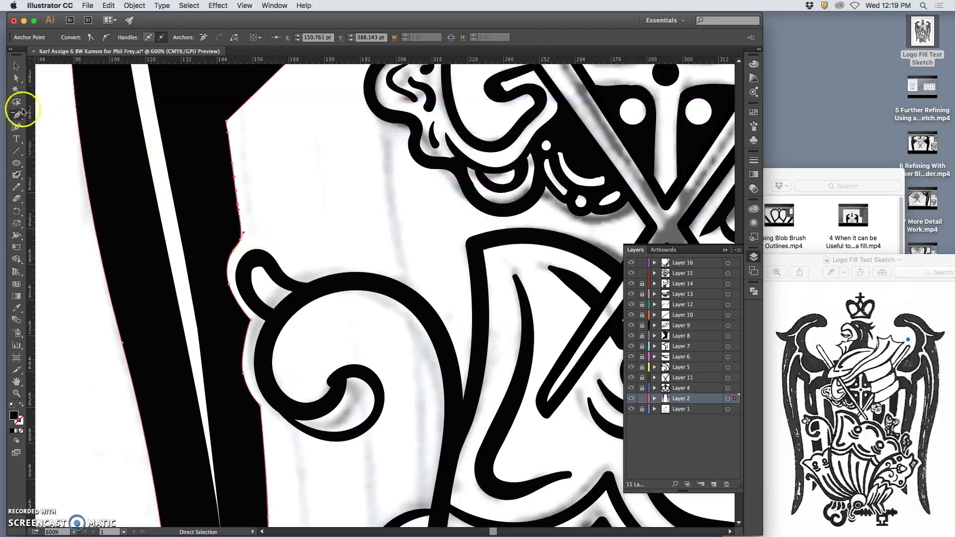
pyautogui.click(23, 109)
pyautogui.click(16, 78)
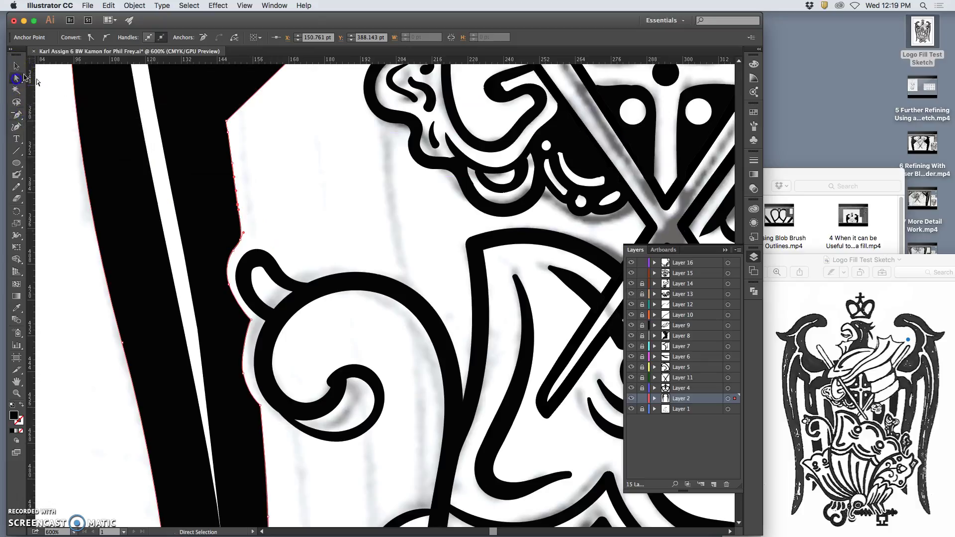
pyautogui.click(241, 241)
# Hide the sketch on Layer 1, lock Layer 2 and add a new layer directly above Layer 1.
pyautogui.moveTo(345, 213); pyautogui.dragTo(323, 187)
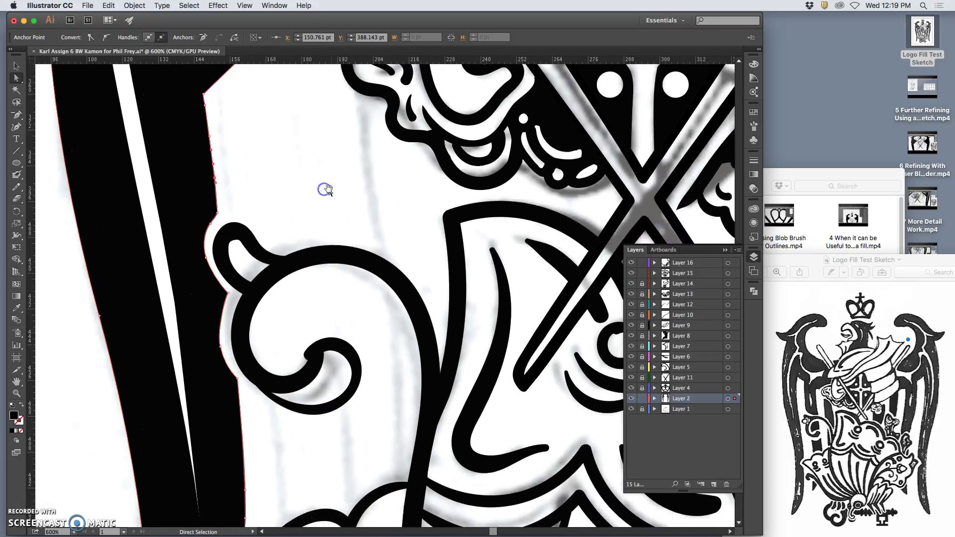
pyautogui.press('super+minus')
pyautogui.press('super+minus')
pyautogui.press('super+minus')
pyautogui.press('super+minus')
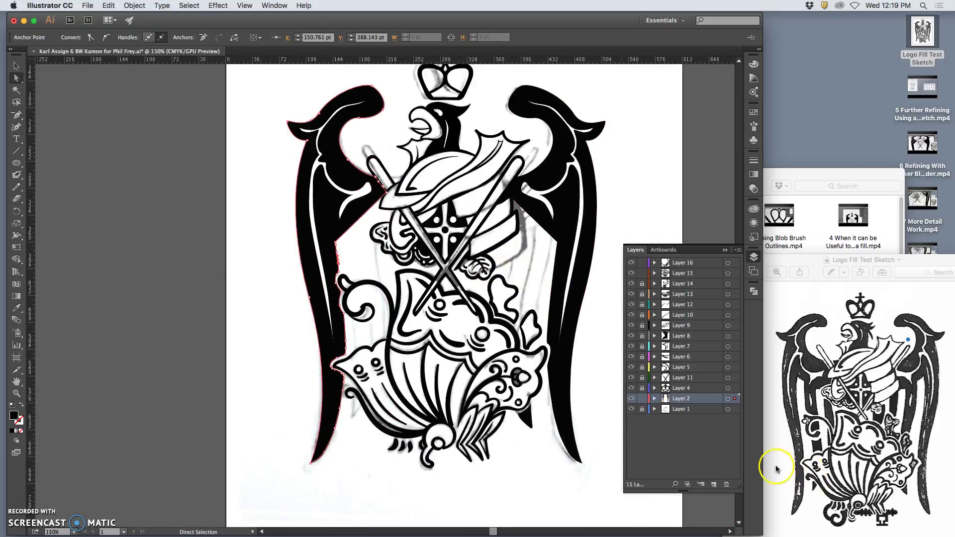
pyautogui.click(632, 409)
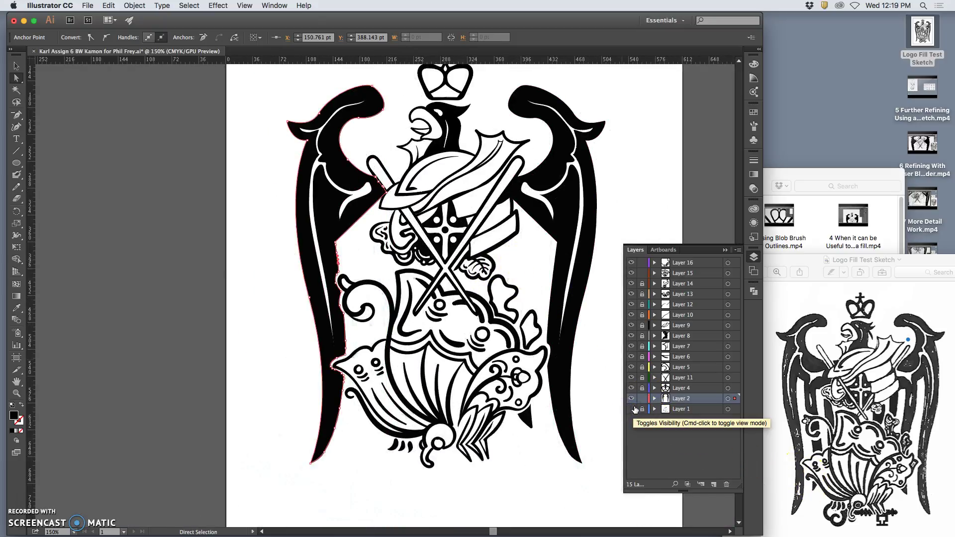
pyautogui.click(495, 490)
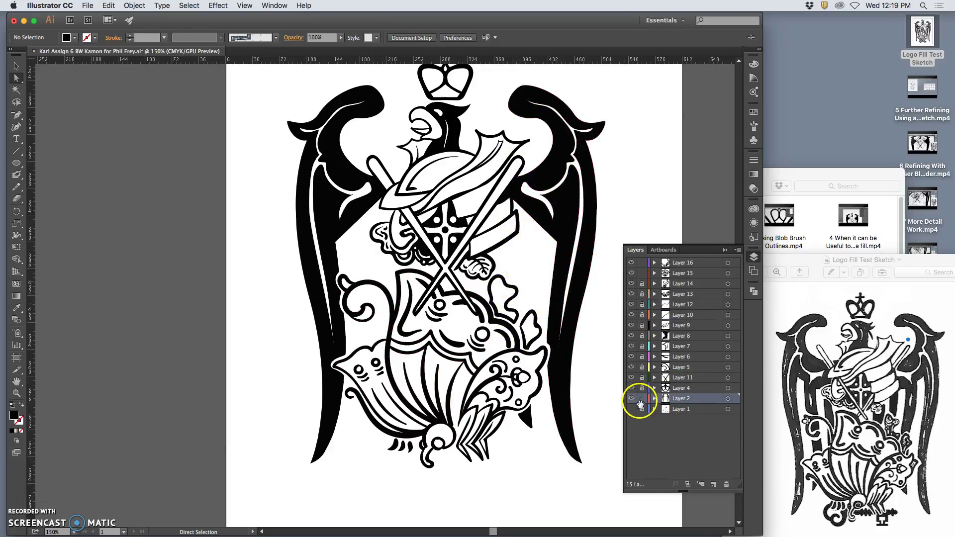
pyautogui.click(704, 412)
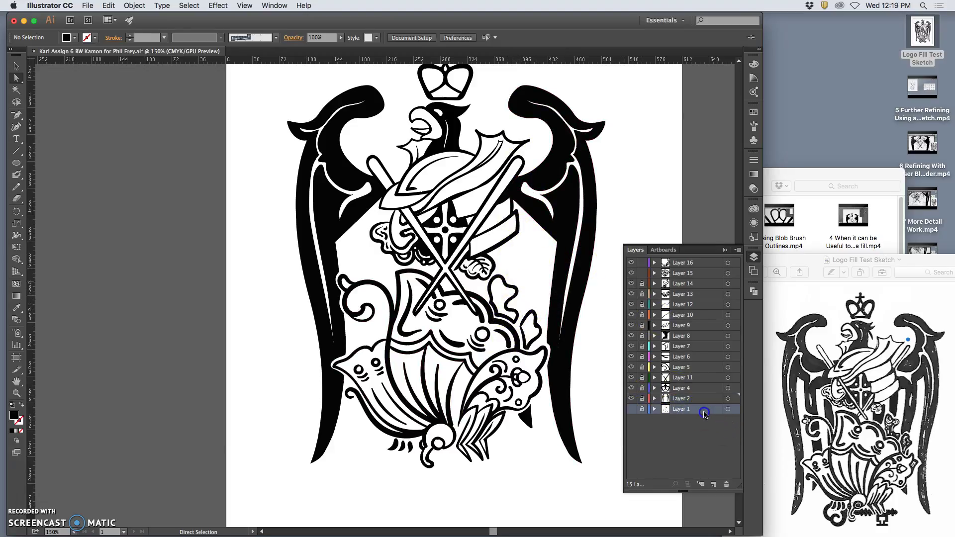
pyautogui.click(713, 485)
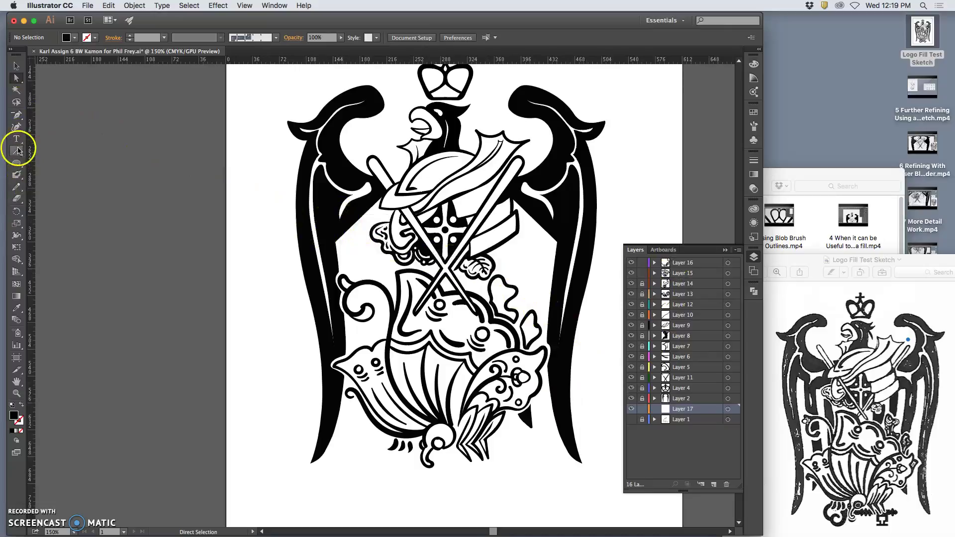
# Set the Pencil tool's fidelity to the Smooth end of its range.
pyautogui.click(18, 189)
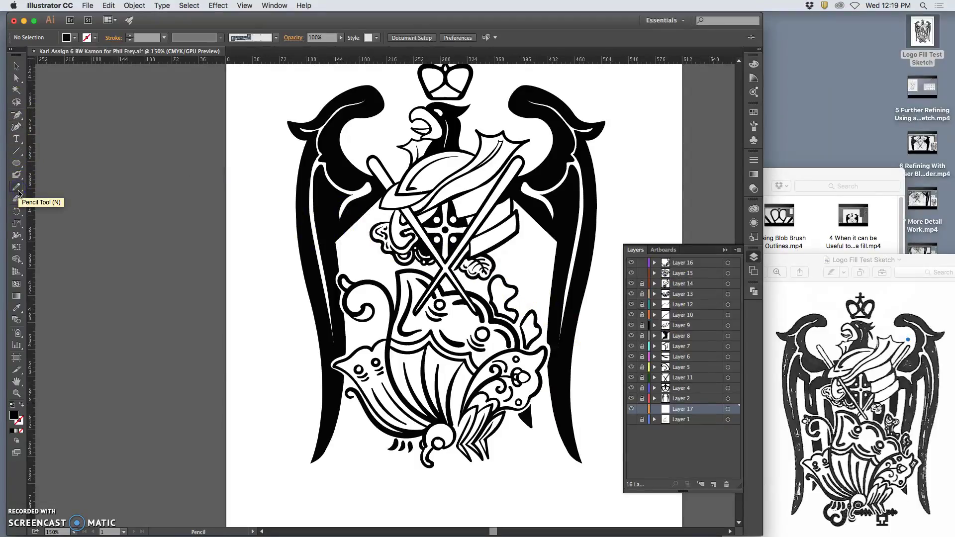
pyautogui.moveTo(18, 189); pyautogui.dragTo(19, 191)
pyautogui.doubleClick(18, 190)
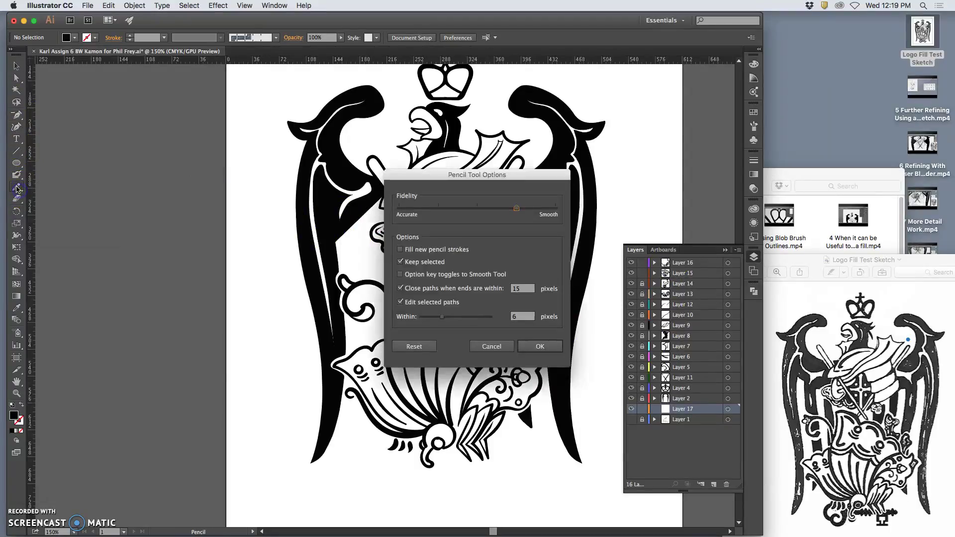
pyautogui.click(541, 346)
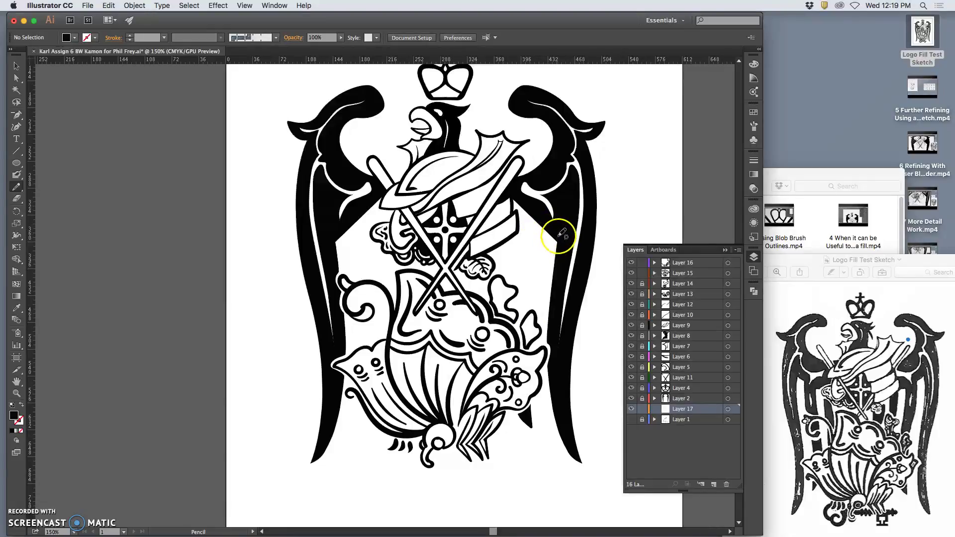
# Try drawing a closed feather shape between the striped banner and the right wing, and fill it black.
pyautogui.click(546, 226)
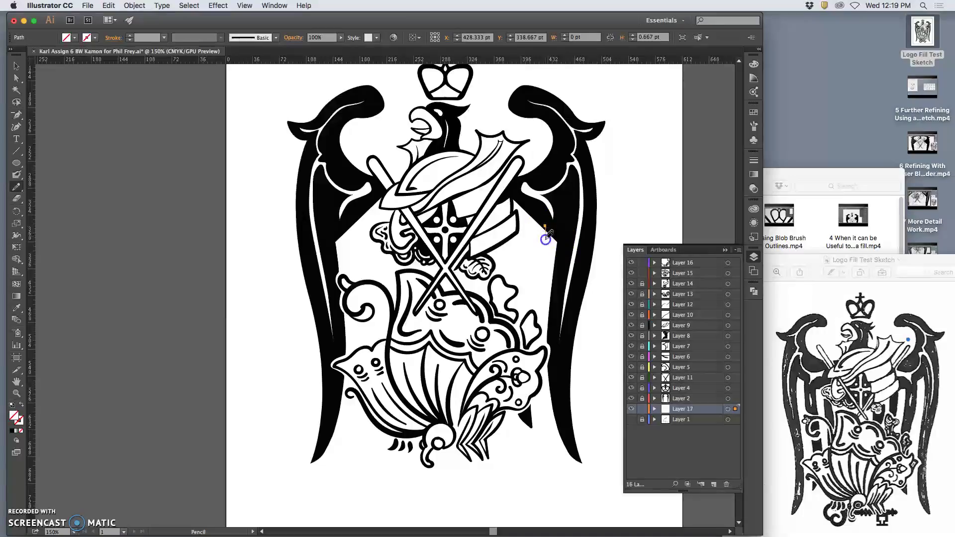
pyautogui.moveTo(546, 240); pyautogui.dragTo(543, 259)
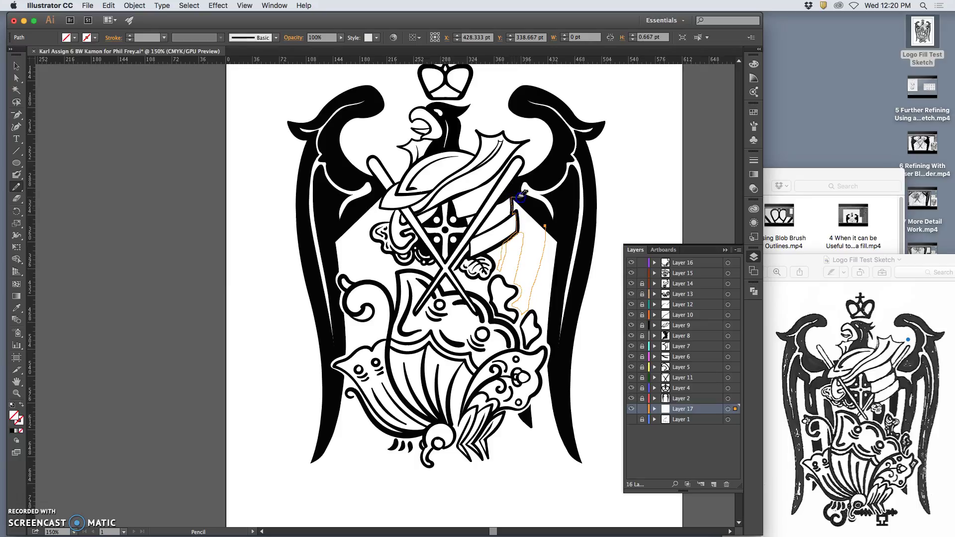
pyautogui.moveTo(547, 225); pyautogui.dragTo(545, 226)
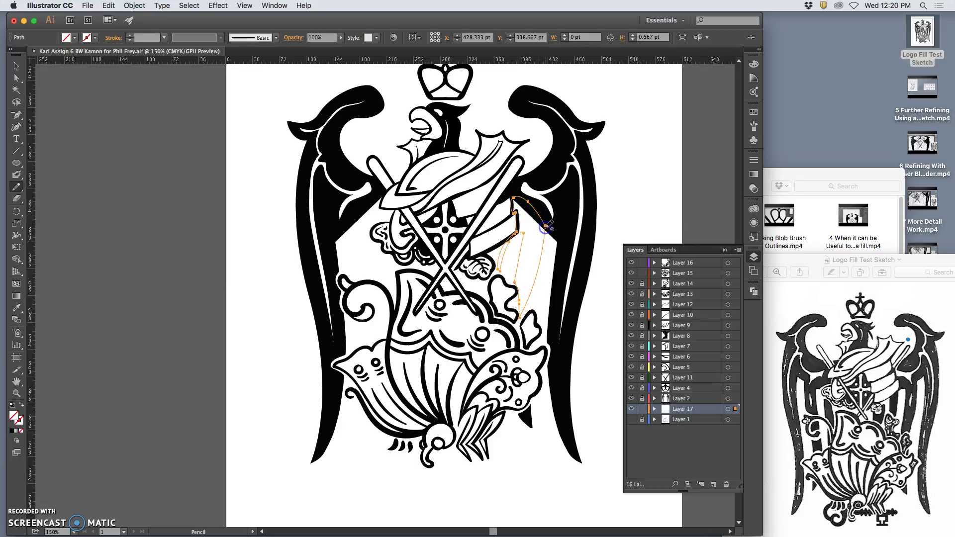
pyautogui.click(11, 430)
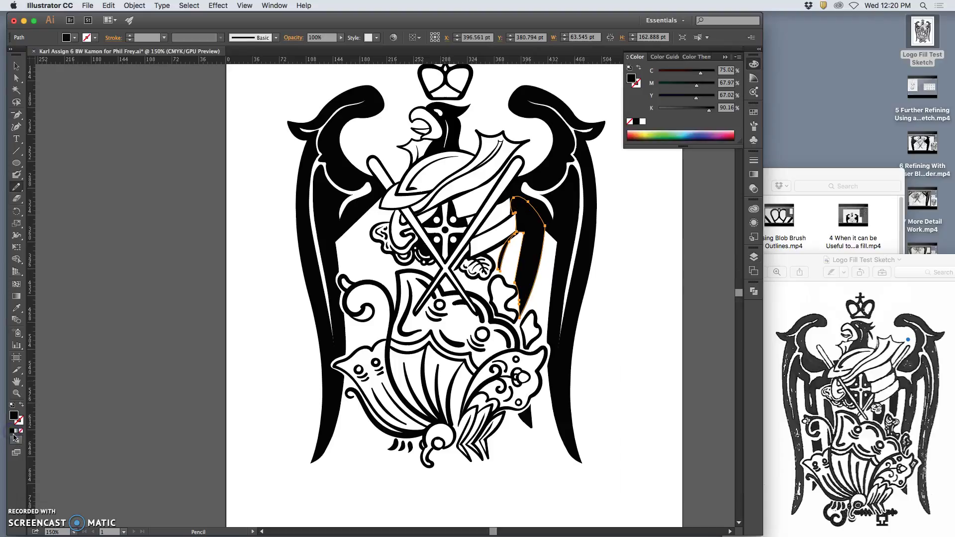
# Check the Pencil tool's options, and undo the black fill and the feather path.
pyautogui.click(17, 190)
pyautogui.doubleClick(17, 190)
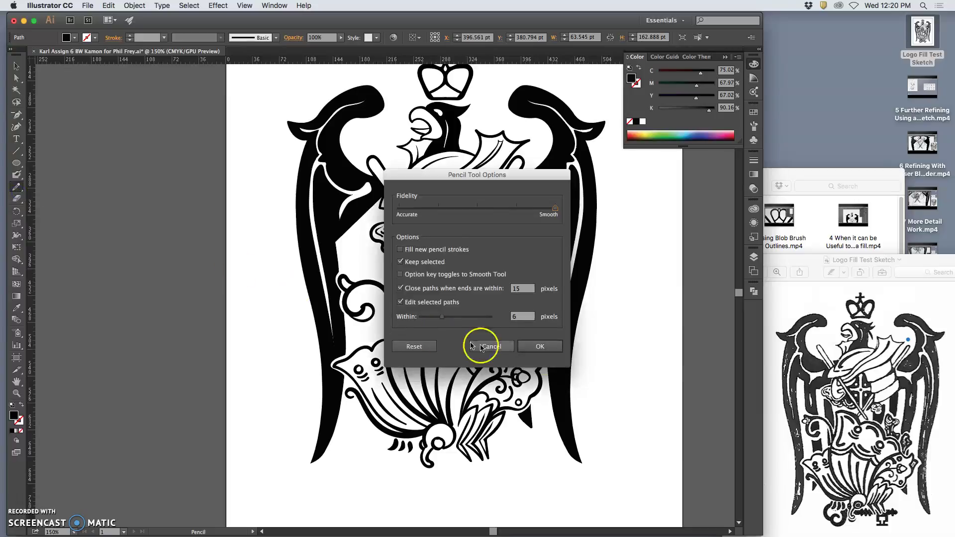
pyautogui.click(540, 346)
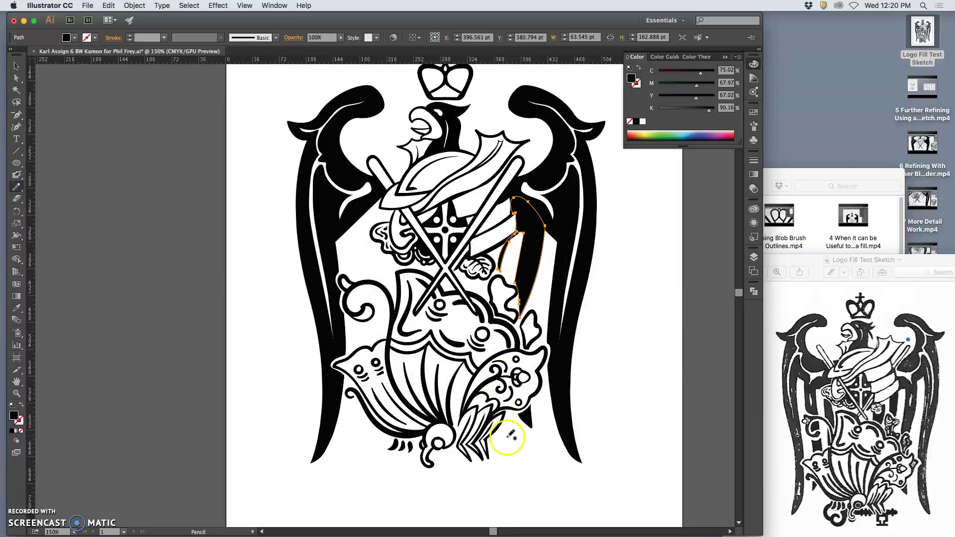
pyautogui.press('super+z')
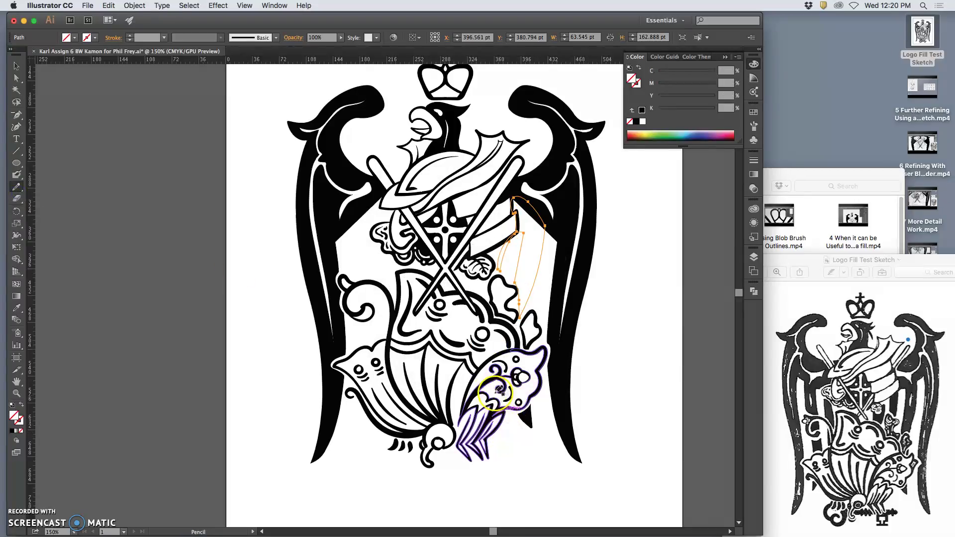
pyautogui.press('super+z')
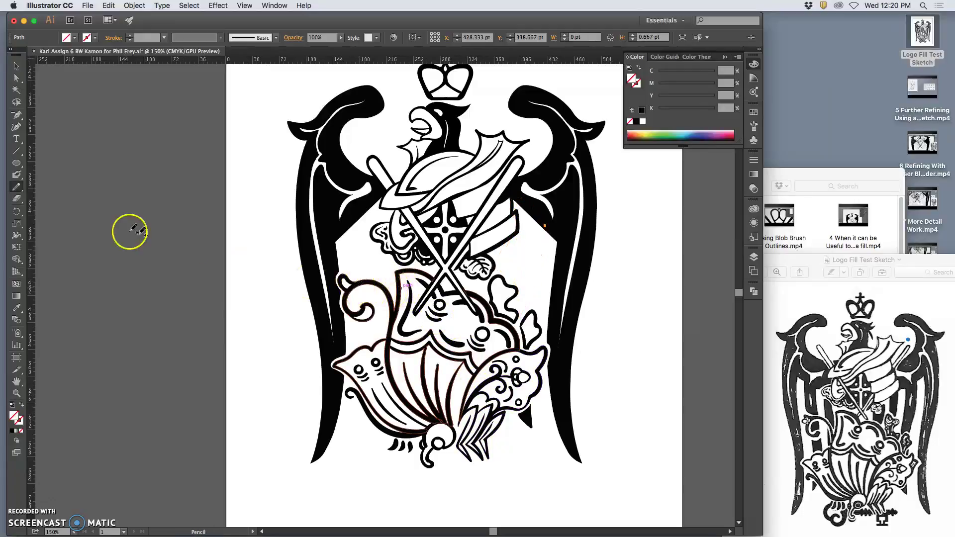
# Set the Pencil tool's fidelity one notch back from the Smooth end.
pyautogui.doubleClick(16, 186)
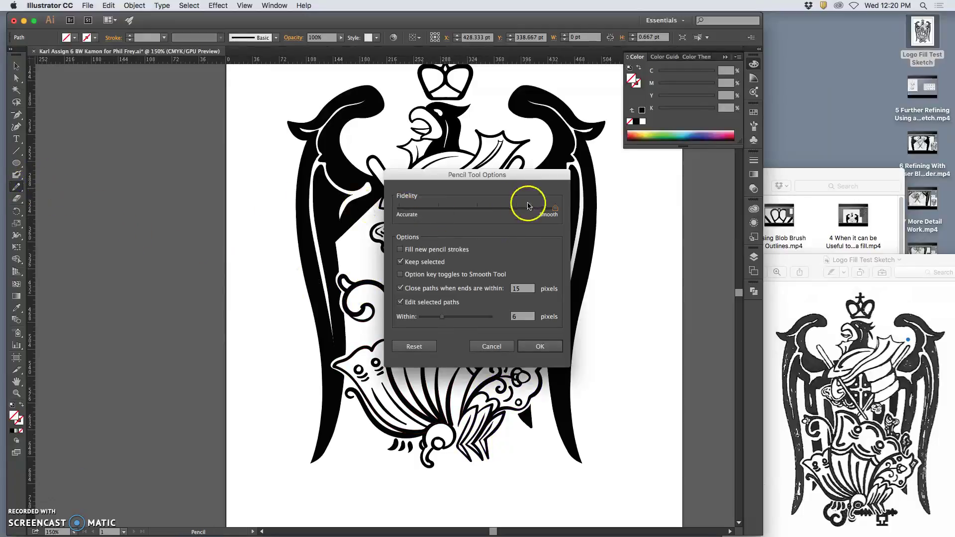
pyautogui.moveTo(555, 208); pyautogui.dragTo(517, 208)
pyautogui.click(552, 346)
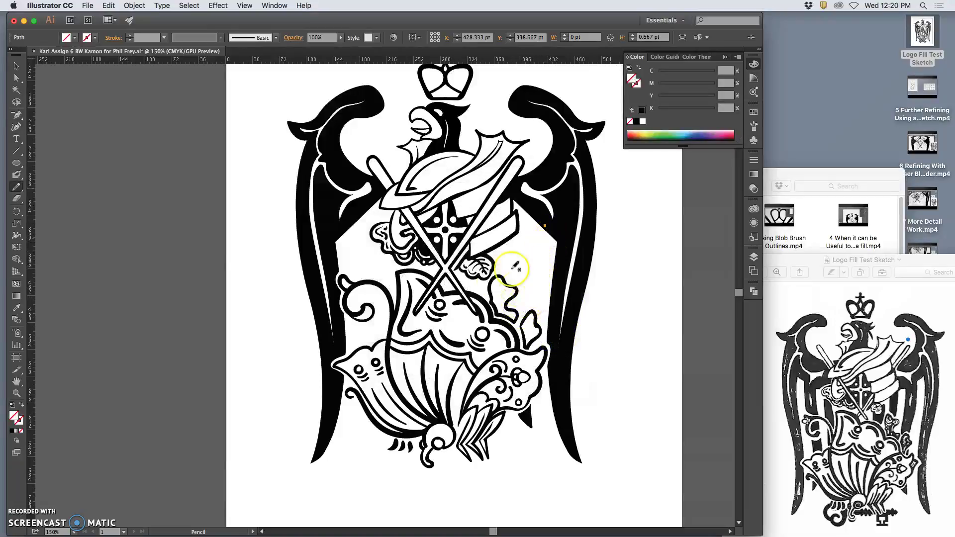
# Draw a closed inner feather about 49 by 304 pt beside the left wing with the Pencil tool, and fill it black.
pyautogui.click(342, 232)
pyautogui.moveTo(352, 233); pyautogui.dragTo(365, 325)
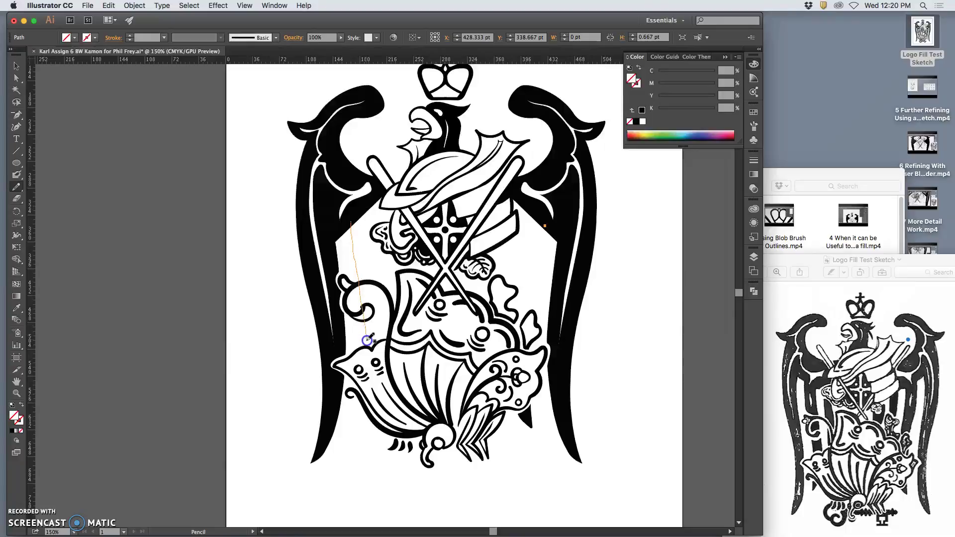
pyautogui.moveTo(365, 399)
pyautogui.mouseDown()
pyautogui.moveTo(361, 433)
pyautogui.moveTo(378, 405)
pyautogui.moveTo(385, 332)
pyautogui.moveTo(368, 205)
pyautogui.mouseUp()
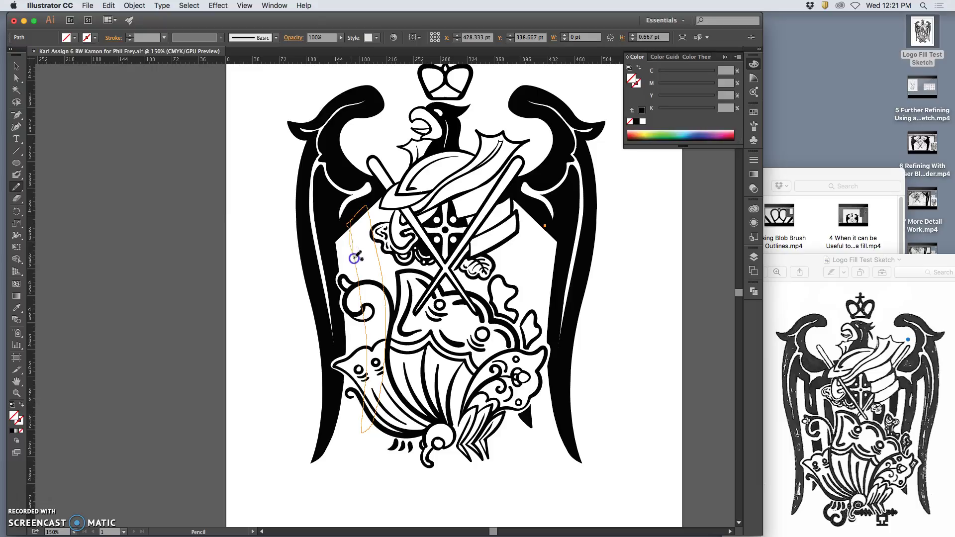
pyautogui.moveTo(354, 259)
pyautogui.mouseDown()
pyautogui.moveTo(354, 228)
pyautogui.moveTo(359, 254)
pyautogui.mouseUp()
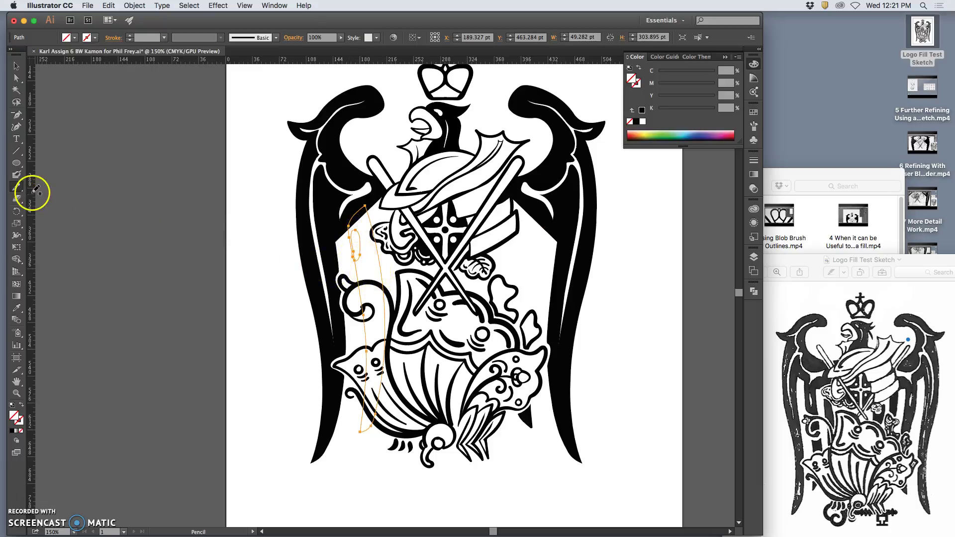
pyautogui.click(12, 431)
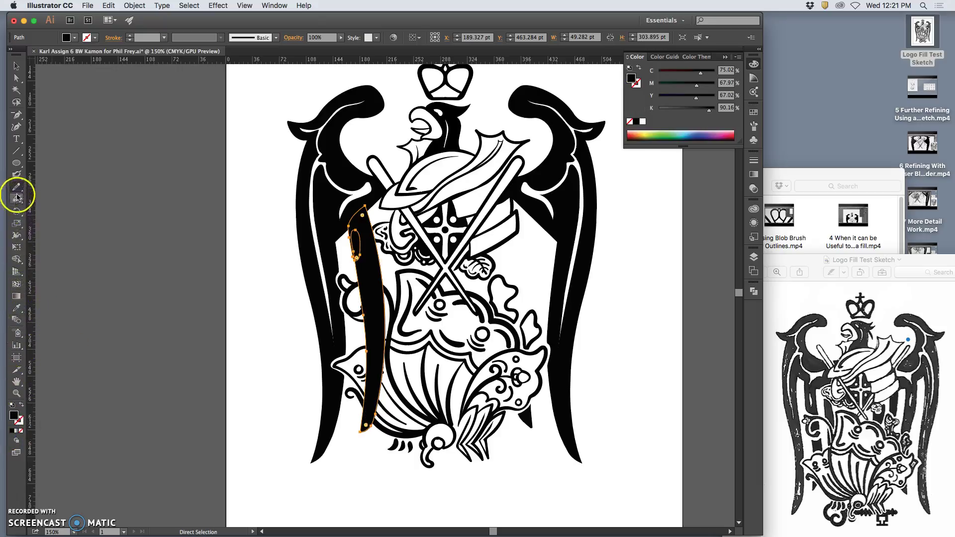
# Fill the gap near the top of the new feather's outer edge with black Blob Brush strokes.
pyautogui.click(17, 175)
pyautogui.moveTo(358, 223); pyautogui.dragTo(362, 243)
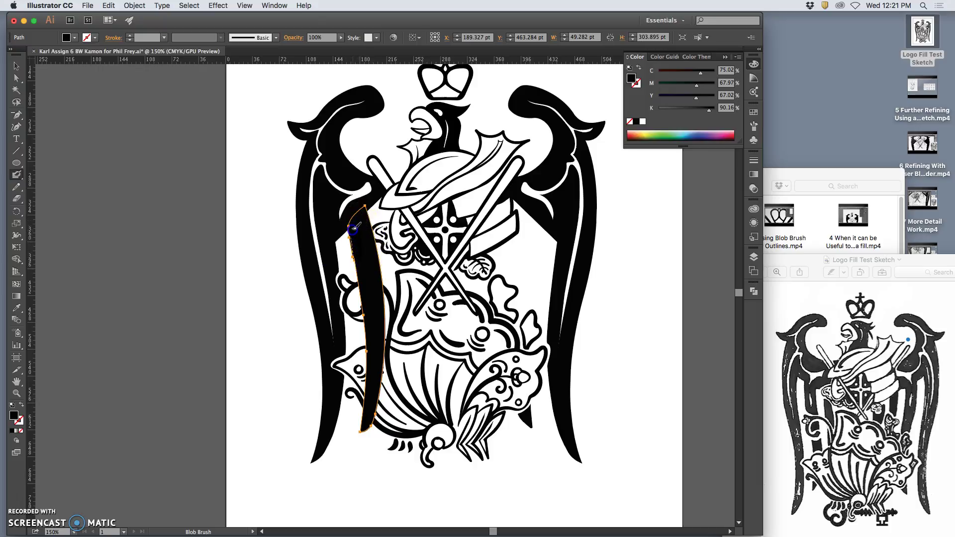
pyautogui.moveTo(354, 229); pyautogui.dragTo(356, 239)
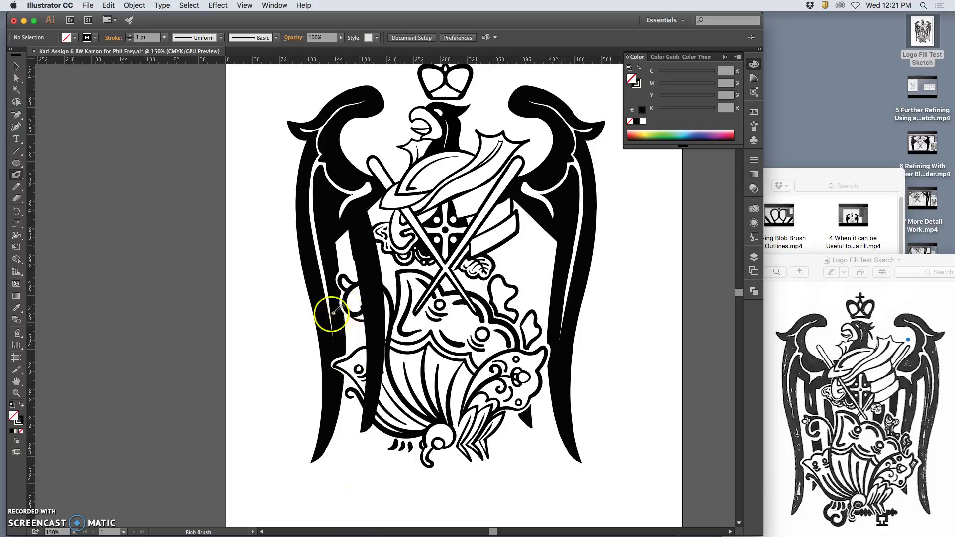
# Trim the upper part of the new feather's outer edge with the Eraser to even its outline.
pyautogui.click(16, 199)
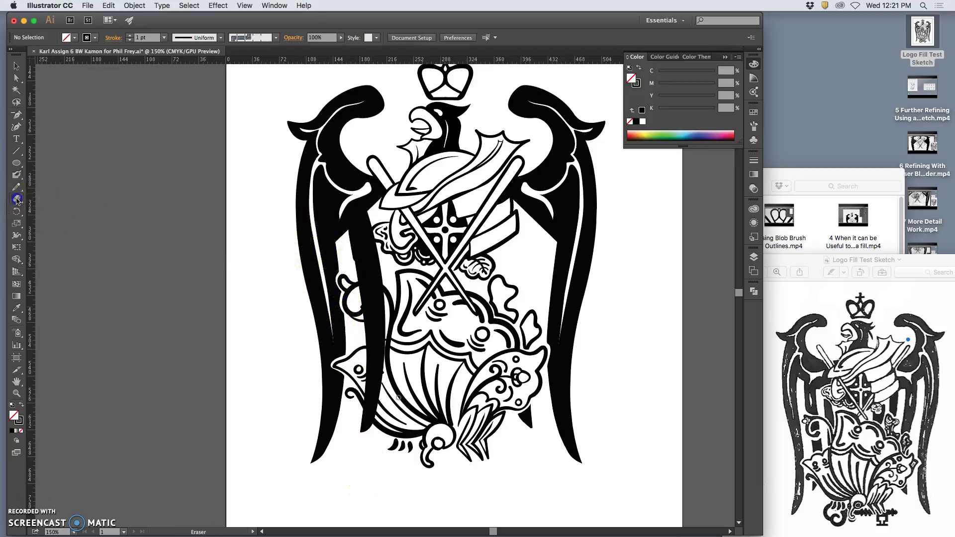
pyautogui.press('super+equal')
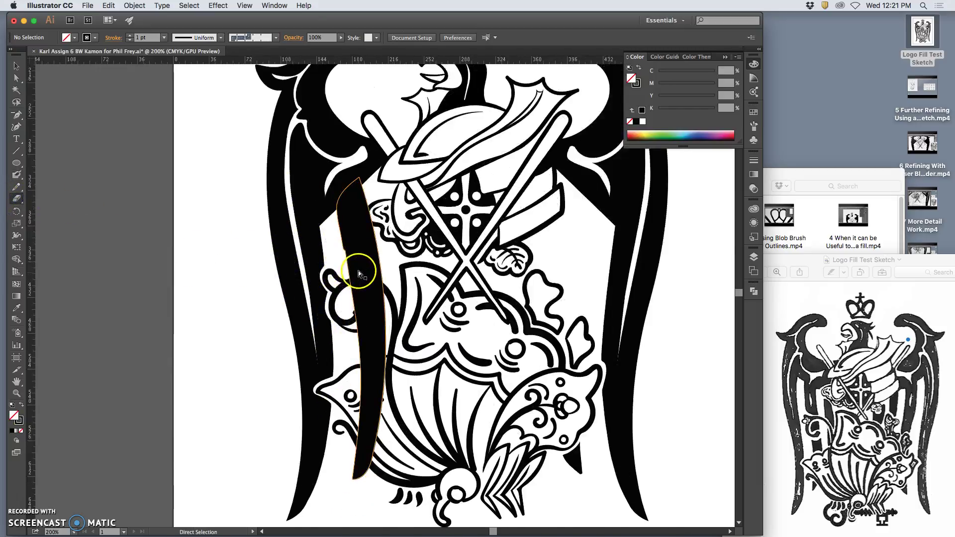
pyautogui.press('super+equal')
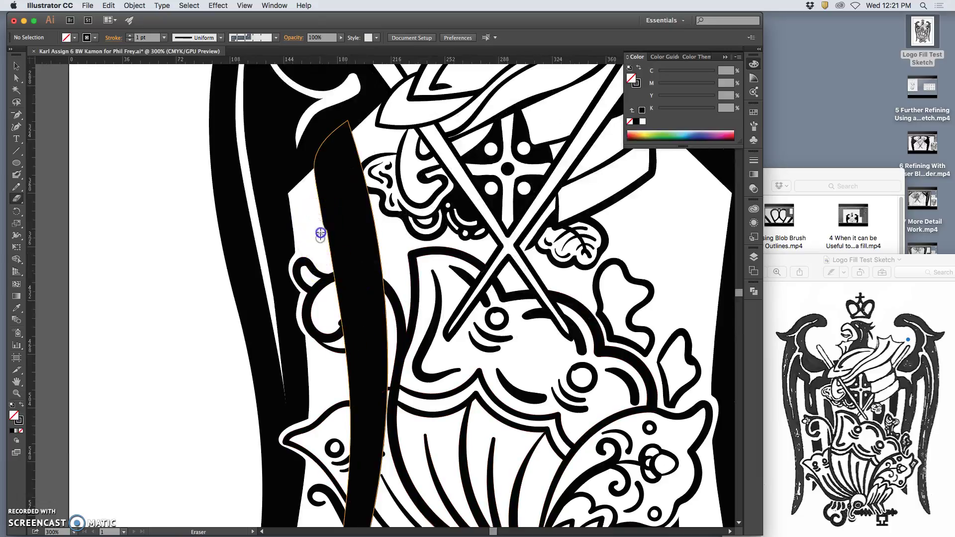
pyautogui.moveTo(317, 210); pyautogui.dragTo(324, 247)
pyautogui.moveTo(312, 184); pyautogui.dragTo(313, 182)
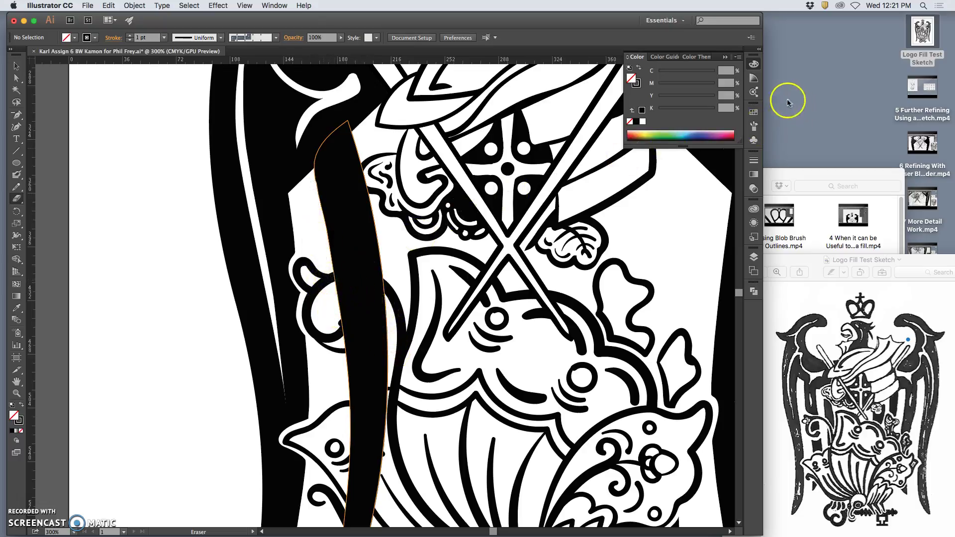
# Set the new feather's opacity to 52% so the artwork it overlaps shows through.
pyautogui.click(754, 188)
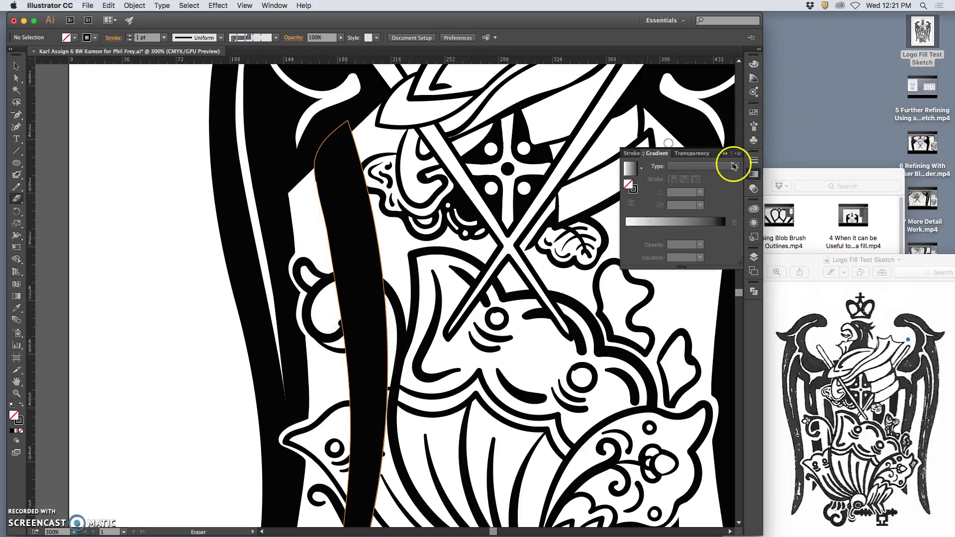
pyautogui.click(736, 166)
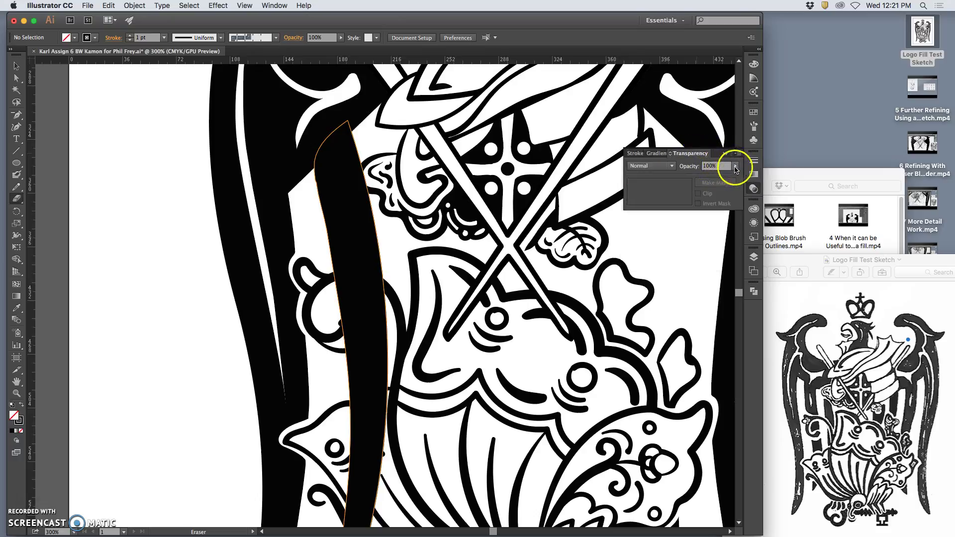
pyautogui.moveTo(715, 174); pyautogui.dragTo(717, 175)
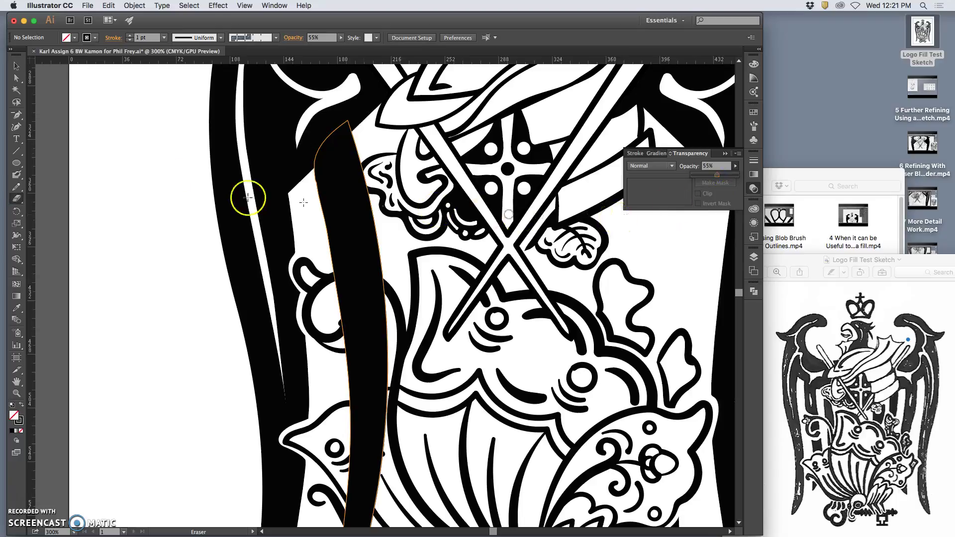
pyautogui.click(17, 66)
pyautogui.click(356, 213)
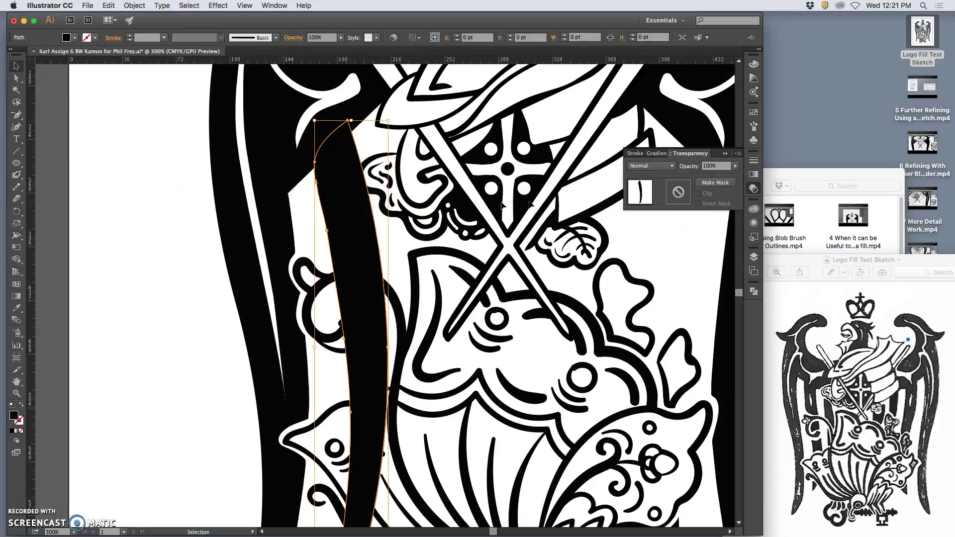
pyautogui.click(736, 166)
pyautogui.moveTo(716, 176); pyautogui.dragTo(715, 177)
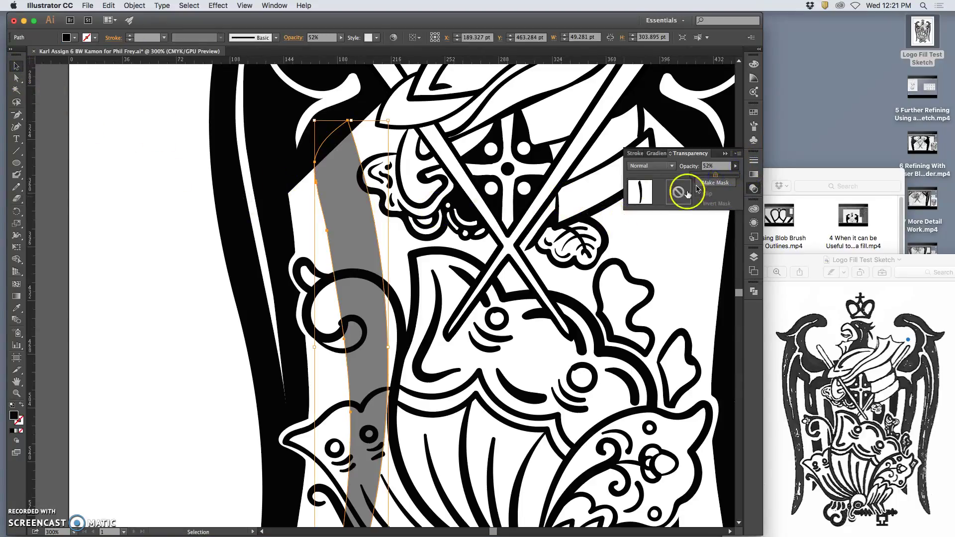
# Reselect the semi-transparent feather, and lock Layer 15 and Layer 16.
pyautogui.click(323, 278)
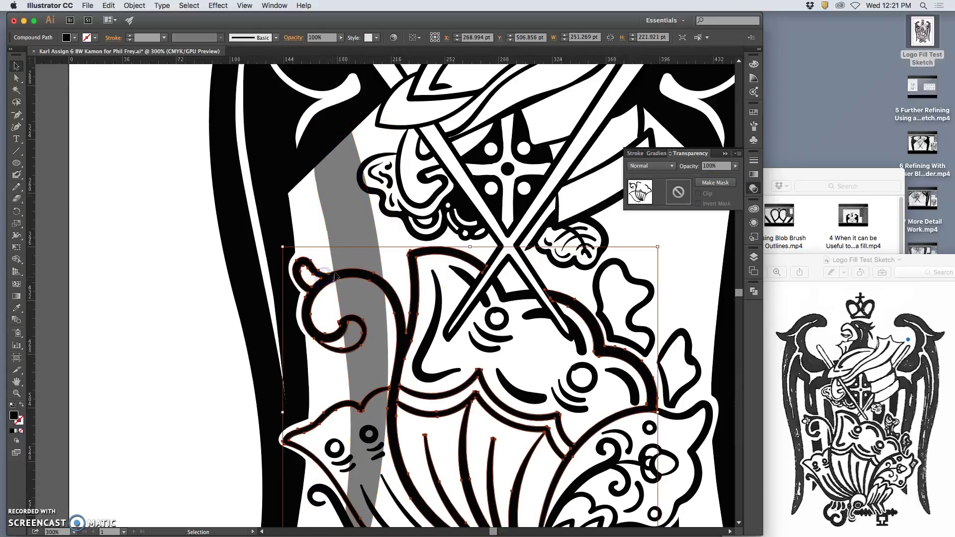
pyautogui.click(344, 223)
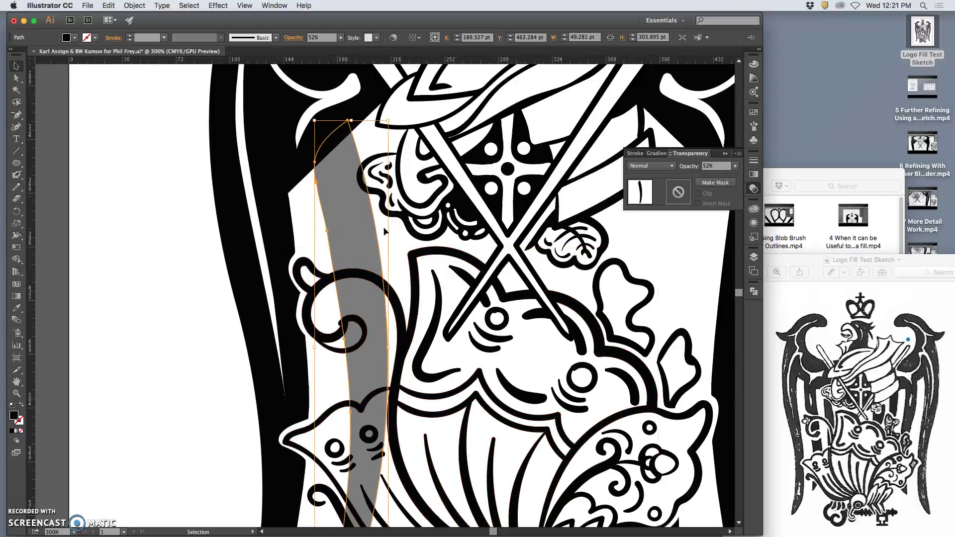
pyautogui.click(755, 257)
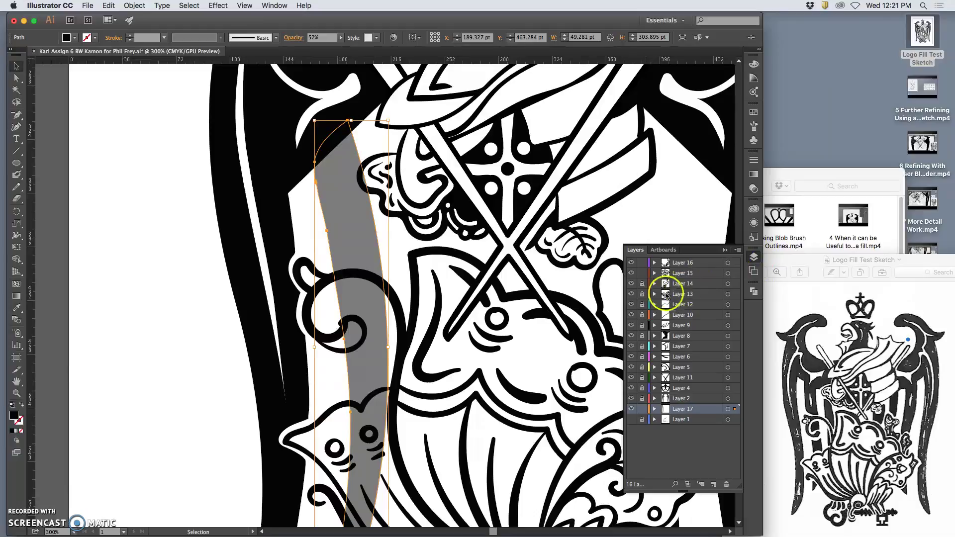
pyautogui.click(642, 273)
pyautogui.click(642, 263)
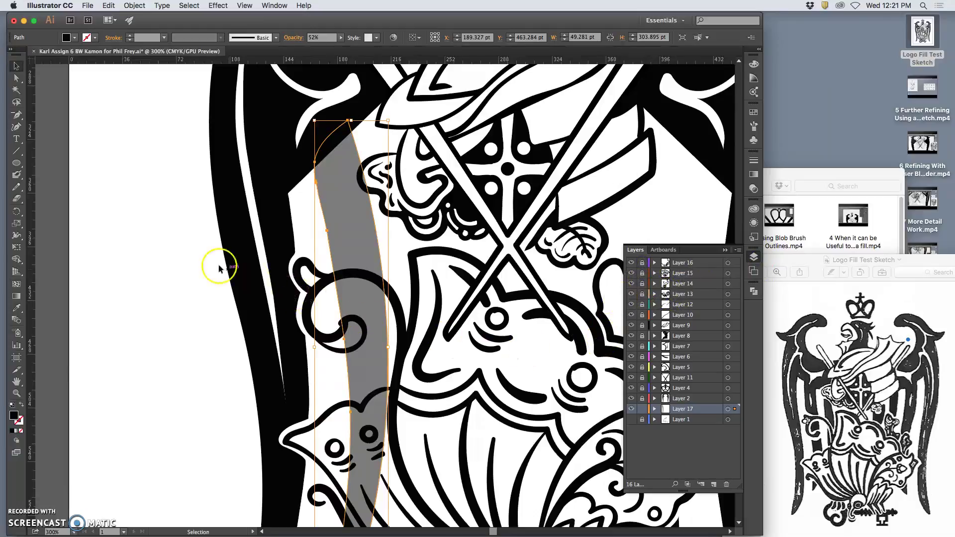
# Erase the feather around the butterfly's curled antenna to leave an even white gap along its arc and spiral end.
pyautogui.click(17, 198)
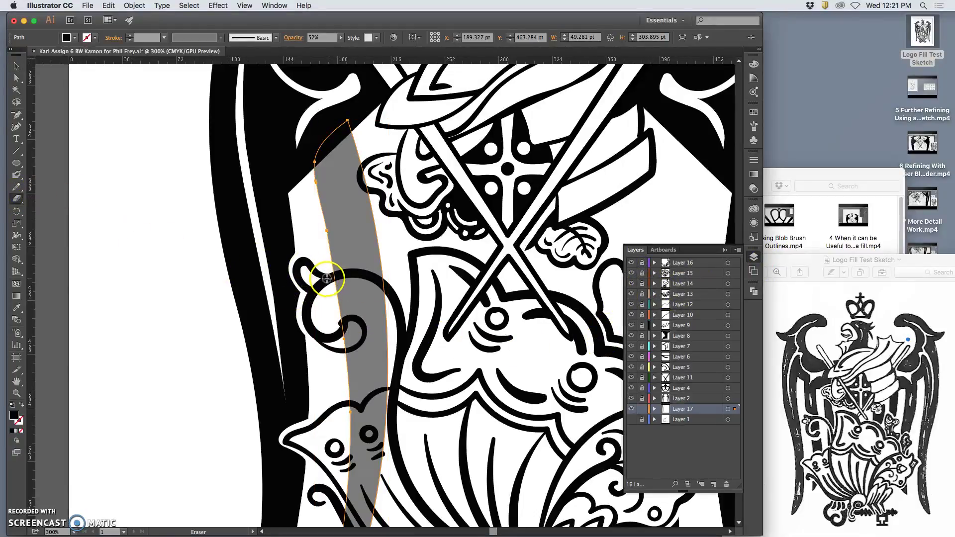
pyautogui.moveTo(328, 279); pyautogui.dragTo(330, 276)
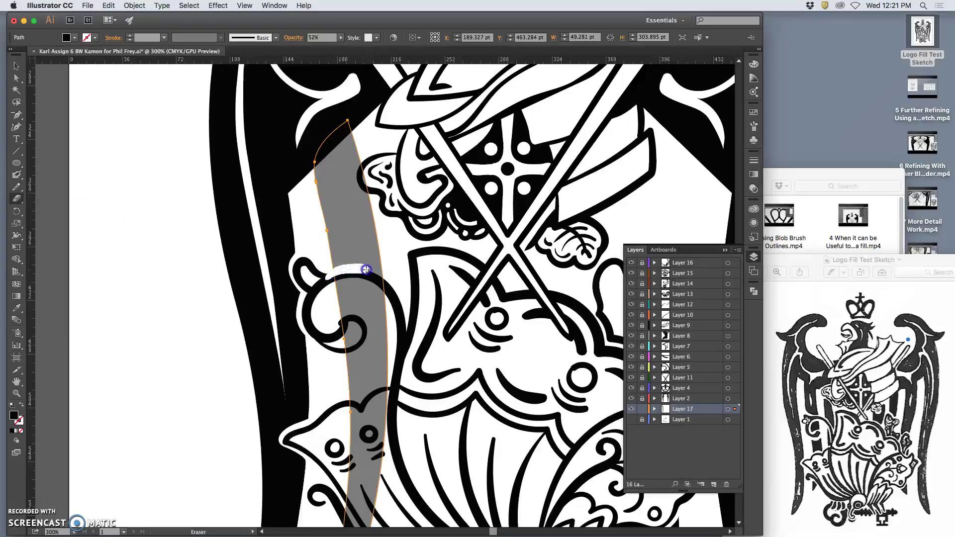
pyautogui.moveTo(389, 288); pyautogui.dragTo(390, 288)
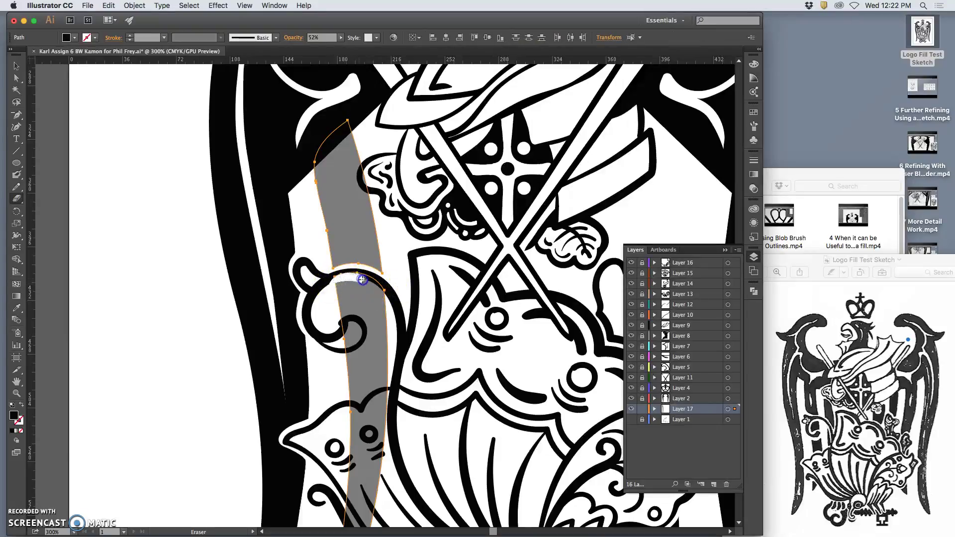
pyautogui.moveTo(386, 296); pyautogui.dragTo(386, 298)
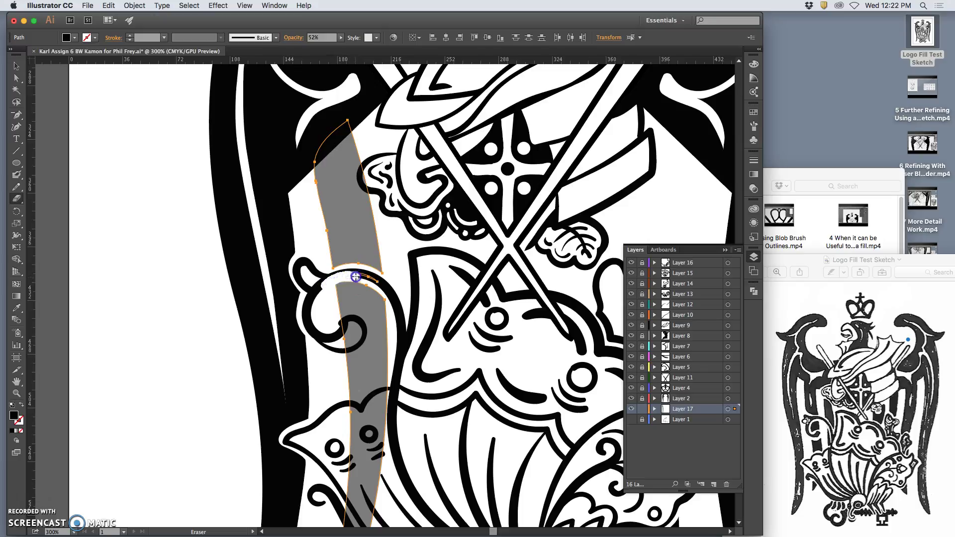
pyautogui.moveTo(356, 277)
pyautogui.mouseDown()
pyautogui.moveTo(402, 323)
pyautogui.moveTo(361, 275)
pyautogui.moveTo(381, 282)
pyautogui.moveTo(362, 276)
pyautogui.mouseUp()
pyautogui.moveTo(338, 327); pyautogui.dragTo(337, 325)
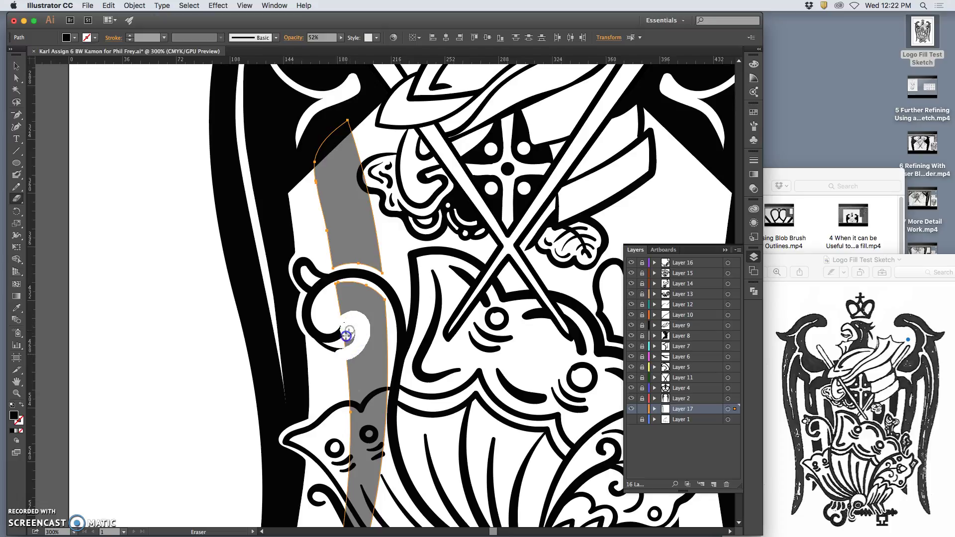
pyautogui.moveTo(346, 335)
pyautogui.mouseDown()
pyautogui.moveTo(345, 327)
pyautogui.moveTo(338, 333)
pyautogui.mouseUp()
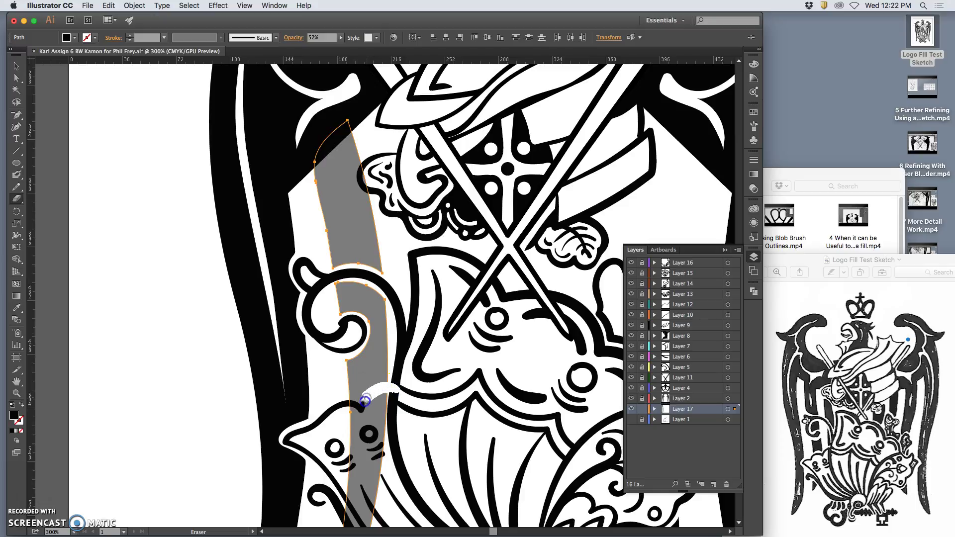
# Erase the feather along the butterfly's left wing outlines, top and bottom, and delete the feather piece enclosed inside that wing.
pyautogui.moveTo(349, 401)
pyautogui.mouseDown()
pyautogui.moveTo(406, 368)
pyautogui.moveTo(409, 312)
pyautogui.mouseUp()
pyautogui.press('space')
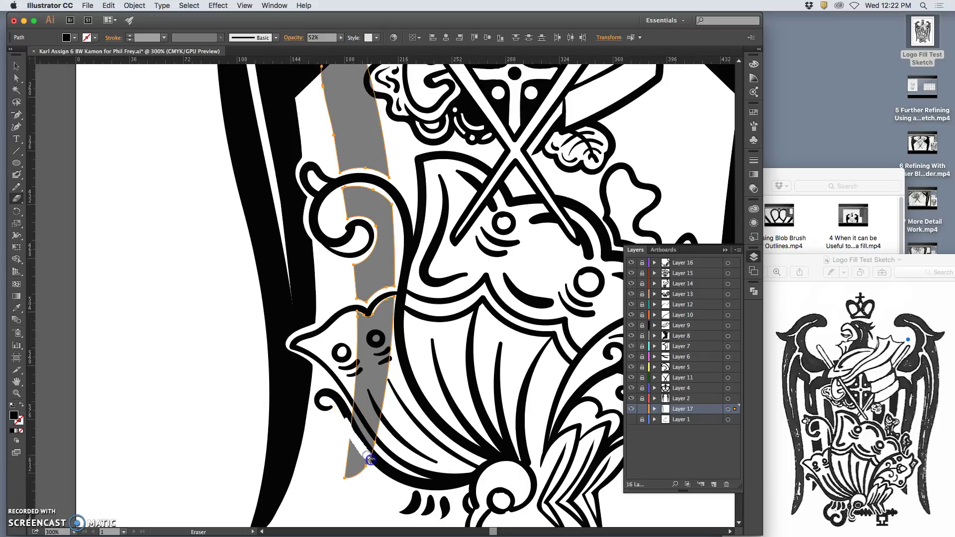
pyautogui.moveTo(371, 459); pyautogui.dragTo(379, 469)
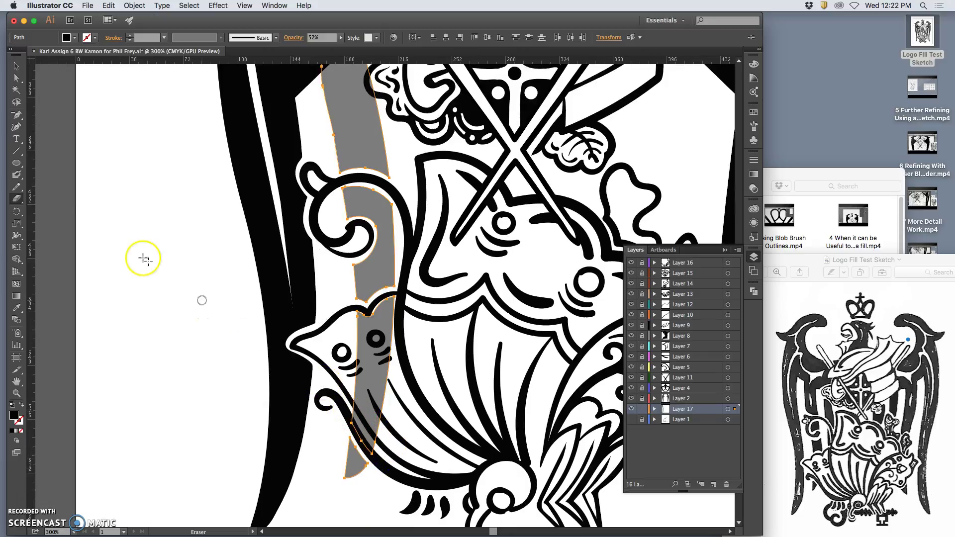
pyautogui.click(16, 78)
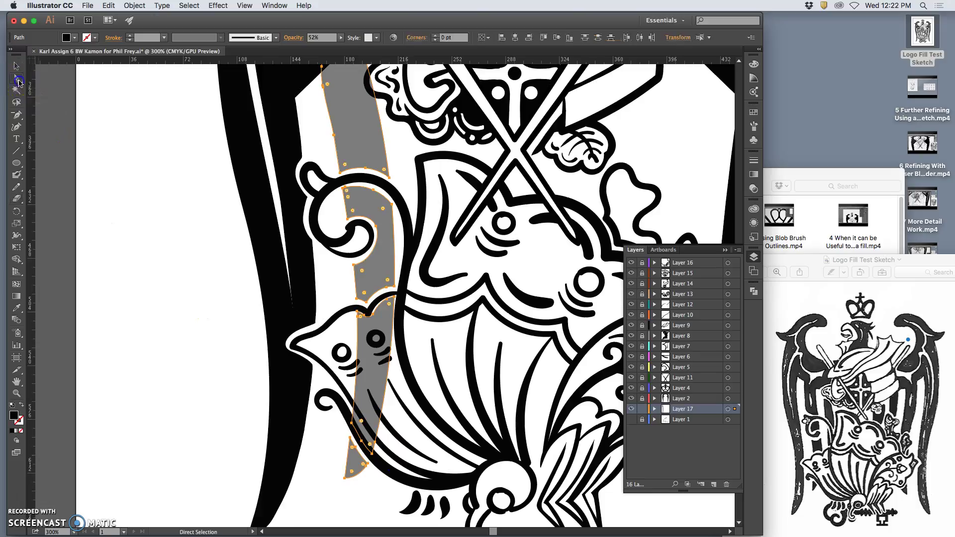
pyautogui.click(373, 369)
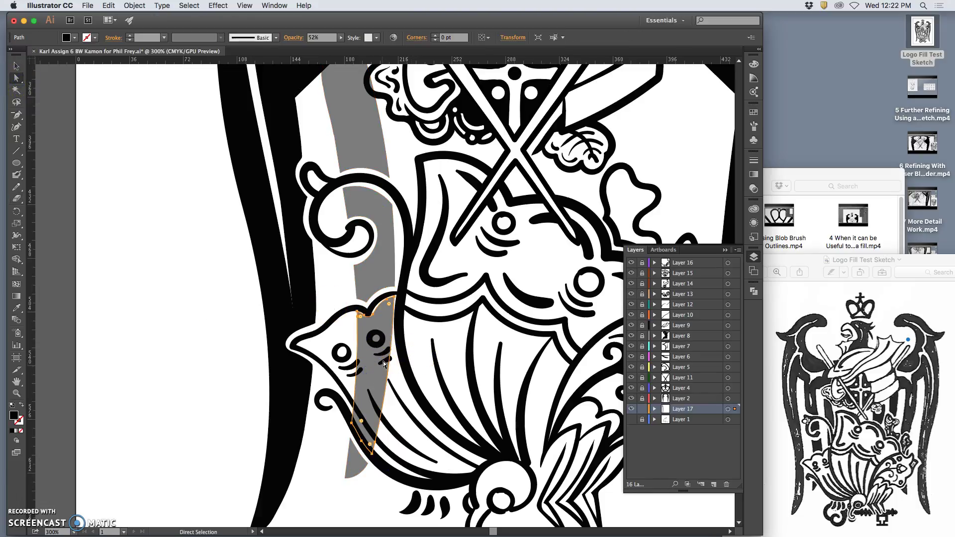
pyautogui.press('Delete')
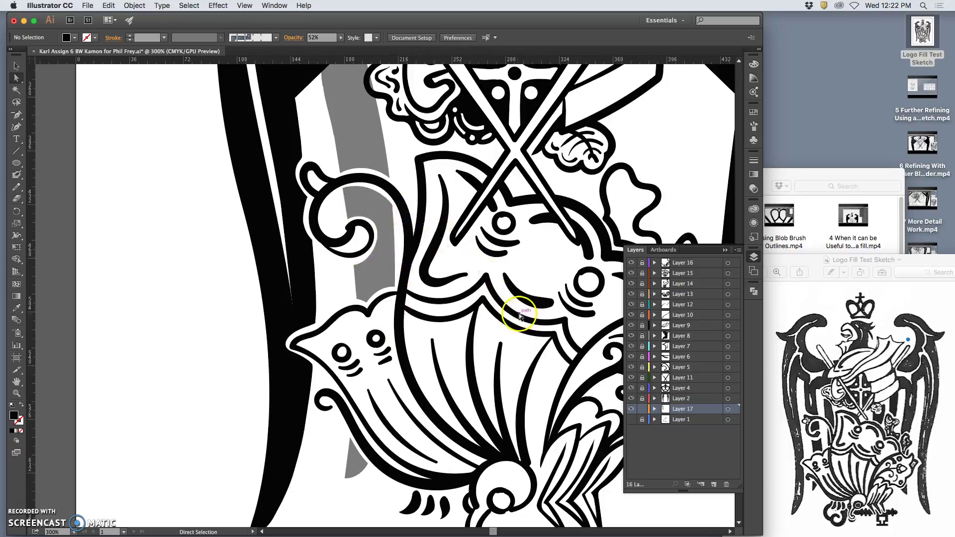
# Select the upper feather piece and even out its outer edge with the Smooth tool.
pyautogui.press('super+minus')
pyautogui.press('super+minus')
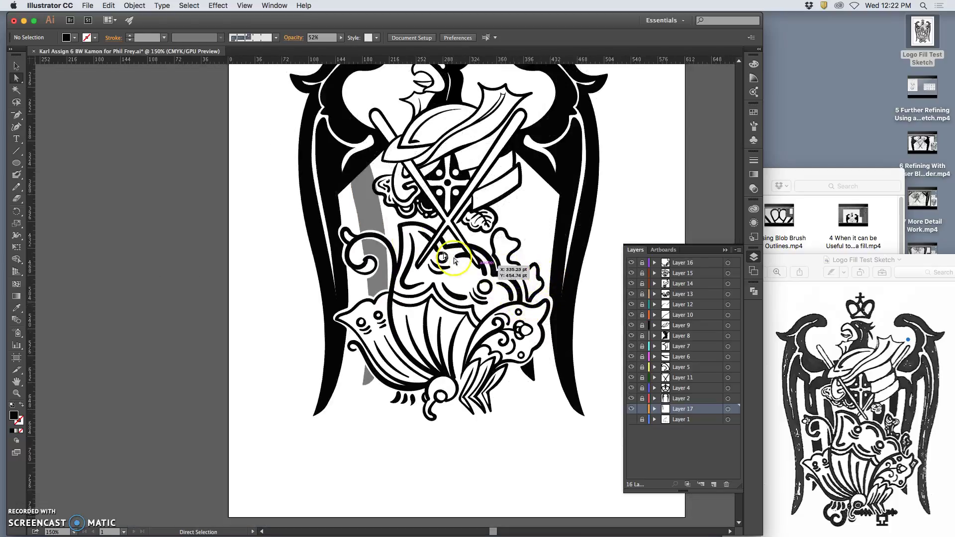
pyautogui.click(362, 202)
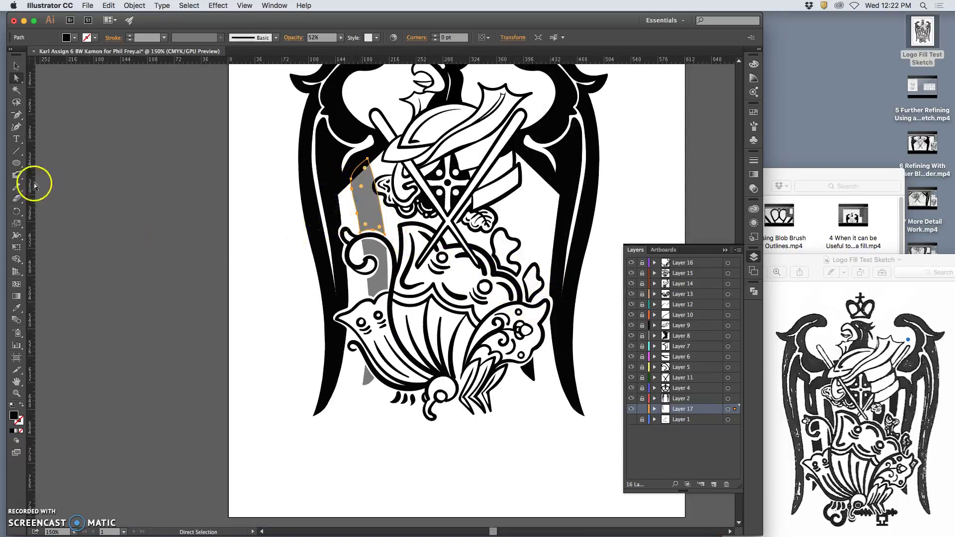
pyautogui.moveTo(17, 187)
pyautogui.mouseDown()
pyautogui.moveTo(40, 187)
pyautogui.moveTo(50, 209)
pyautogui.mouseUp()
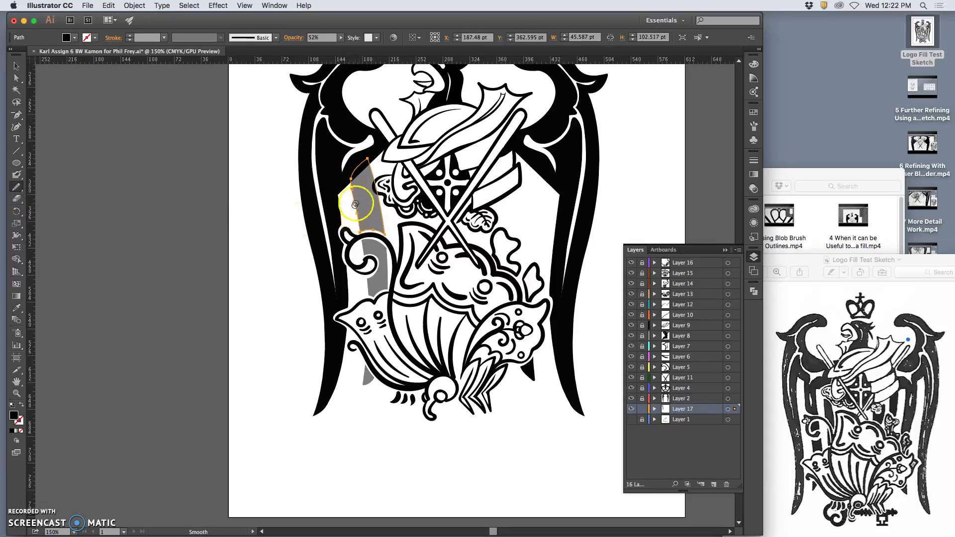
pyautogui.moveTo(356, 204)
pyautogui.mouseDown()
pyautogui.moveTo(346, 173)
pyautogui.moveTo(359, 229)
pyautogui.moveTo(359, 214)
pyautogui.mouseUp()
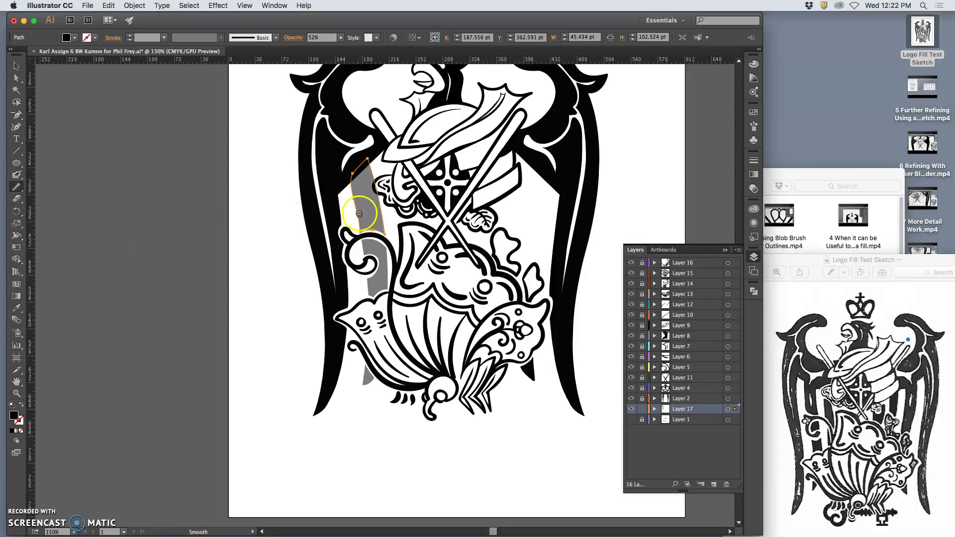
pyautogui.click(17, 78)
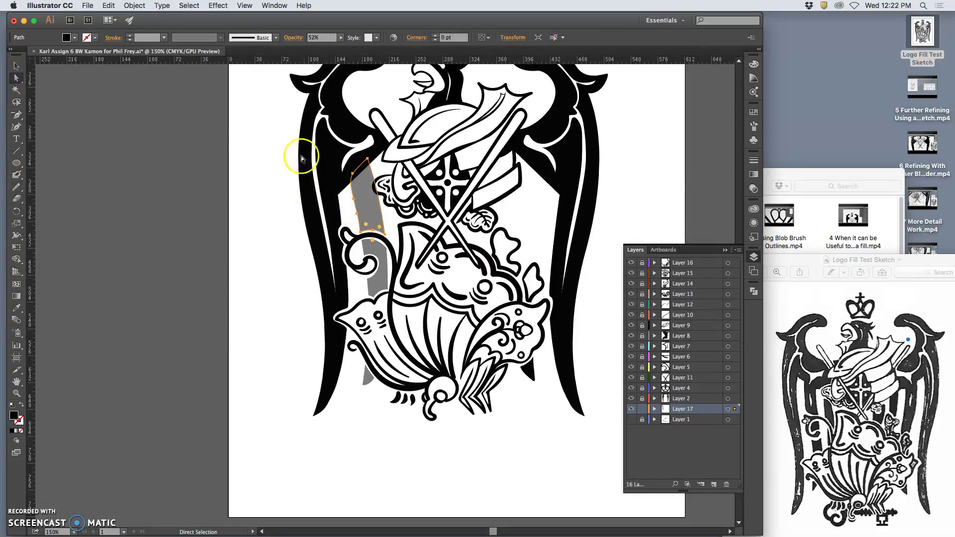
# Move the upper feather piece's upper-left corner anchor outward so it tucks under the black wing, and deselect the feather.
pyautogui.click(339, 166)
pyautogui.moveTo(352, 172); pyautogui.dragTo(347, 176)
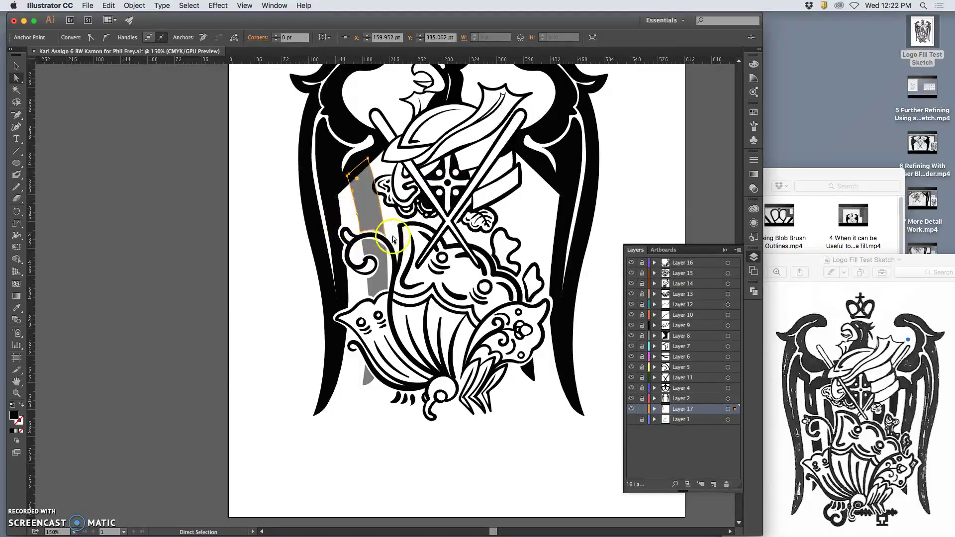
pyautogui.click(389, 215)
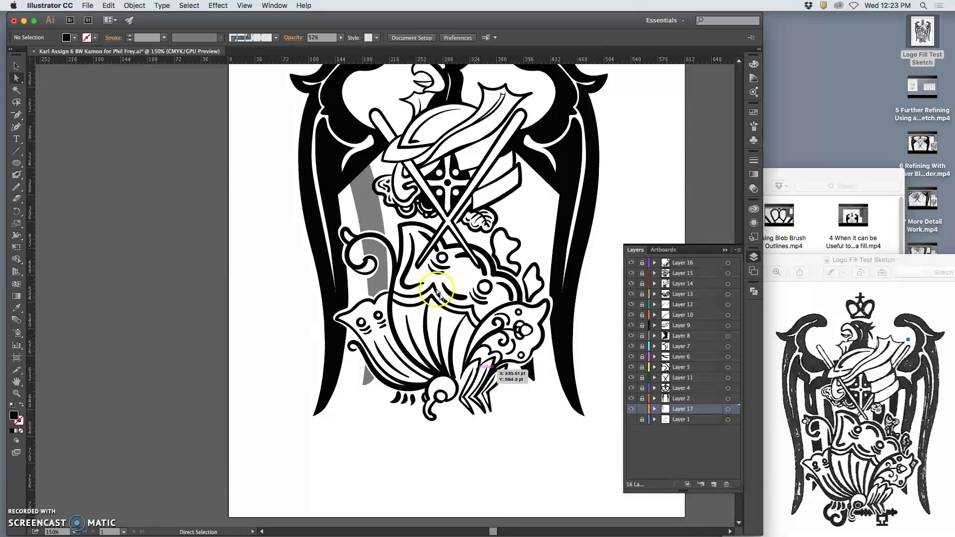
# Erase the upper feather piece around the scalloped leaf shape left of the crossed shafts to leave an even white gap.
pyautogui.press('super+equal')
pyautogui.press('super+equal')
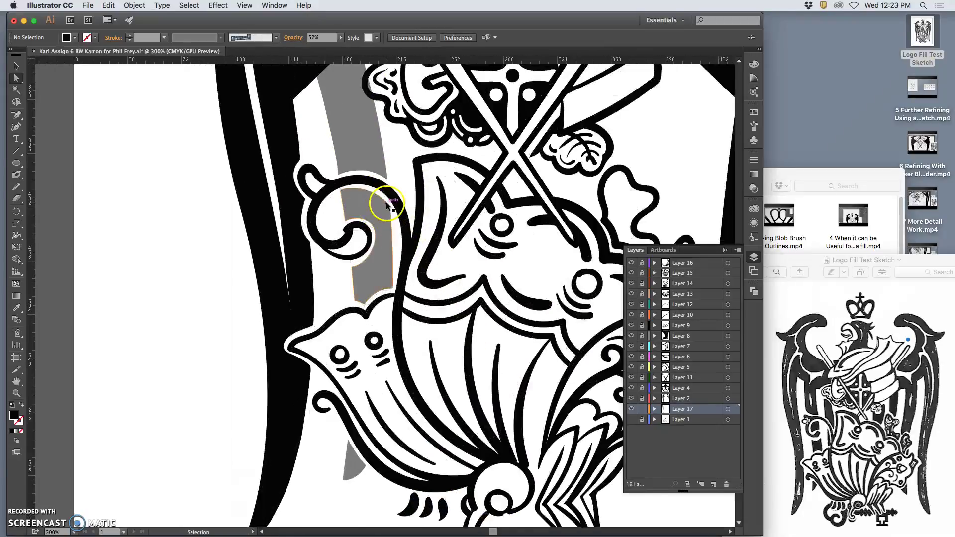
pyautogui.press('super+equal')
pyautogui.moveTo(411, 138); pyautogui.dragTo(356, 332)
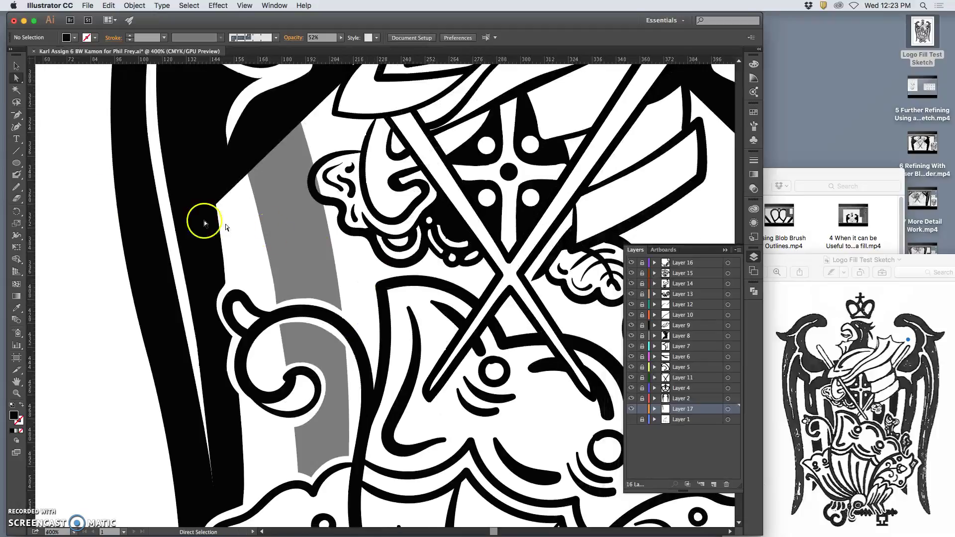
pyautogui.click(17, 198)
pyautogui.moveTo(322, 166); pyautogui.dragTo(322, 166)
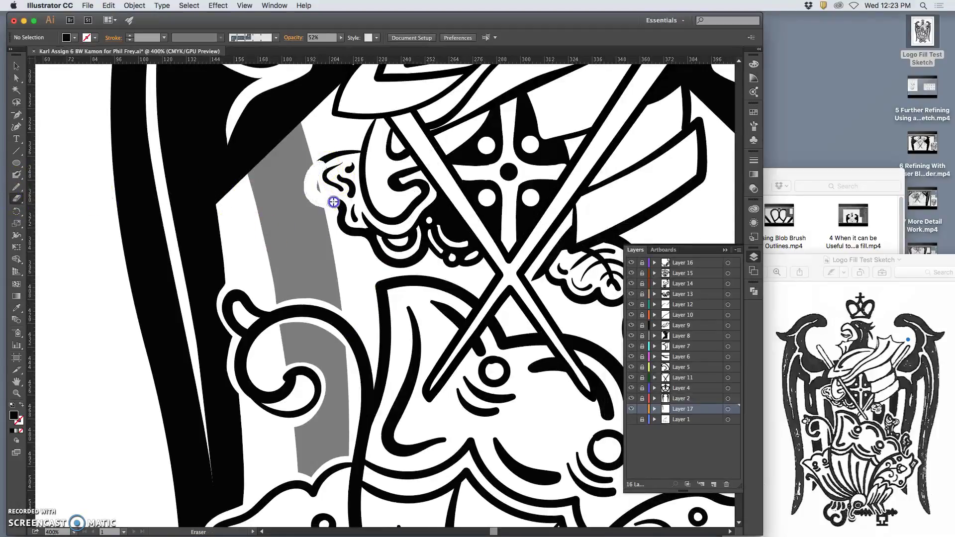
pyautogui.moveTo(316, 187)
pyautogui.mouseDown()
pyautogui.moveTo(331, 166)
pyautogui.moveTo(322, 163)
pyautogui.mouseUp()
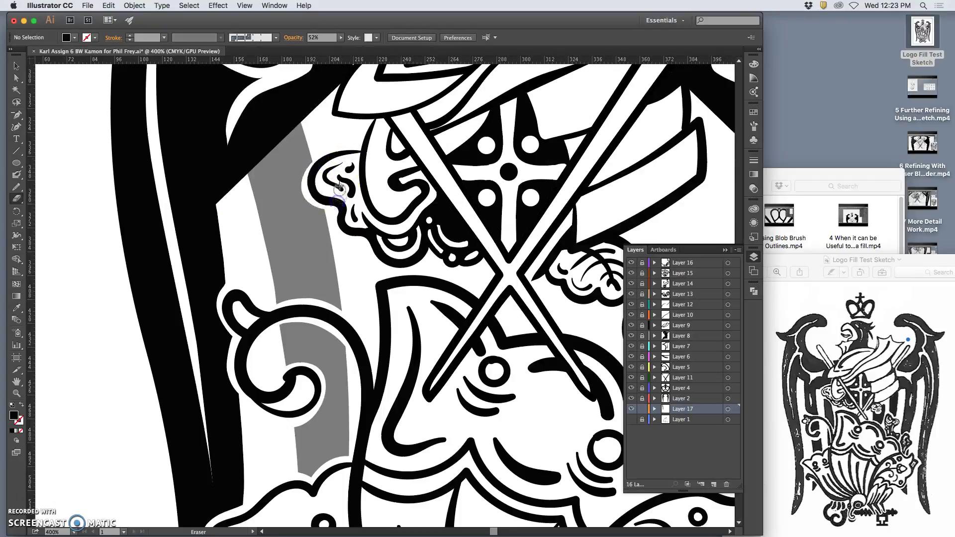
pyautogui.moveTo(339, 187)
pyautogui.mouseDown()
pyautogui.moveTo(330, 152)
pyautogui.moveTo(317, 147)
pyautogui.mouseUp()
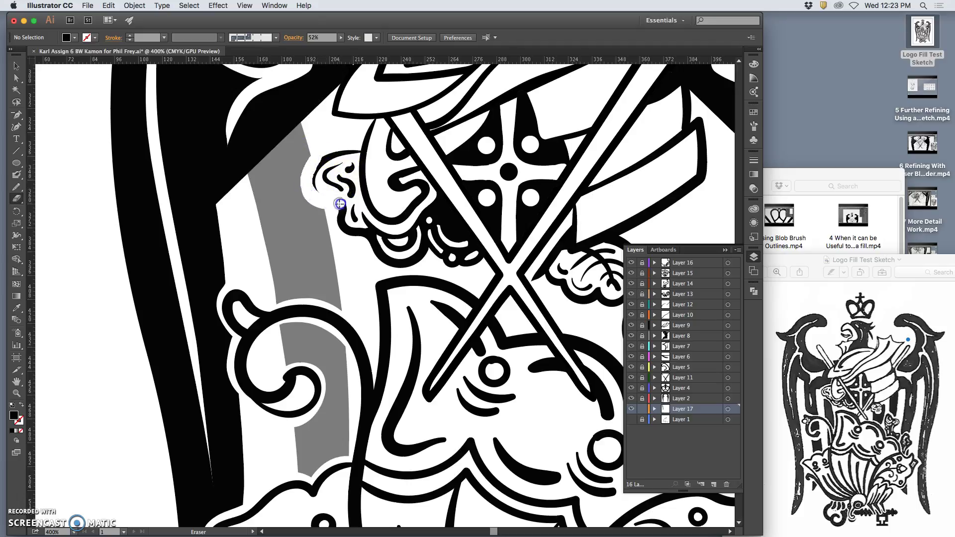
pyautogui.moveTo(353, 209); pyautogui.dragTo(362, 210)
pyautogui.moveTo(327, 169); pyautogui.dragTo(322, 157)
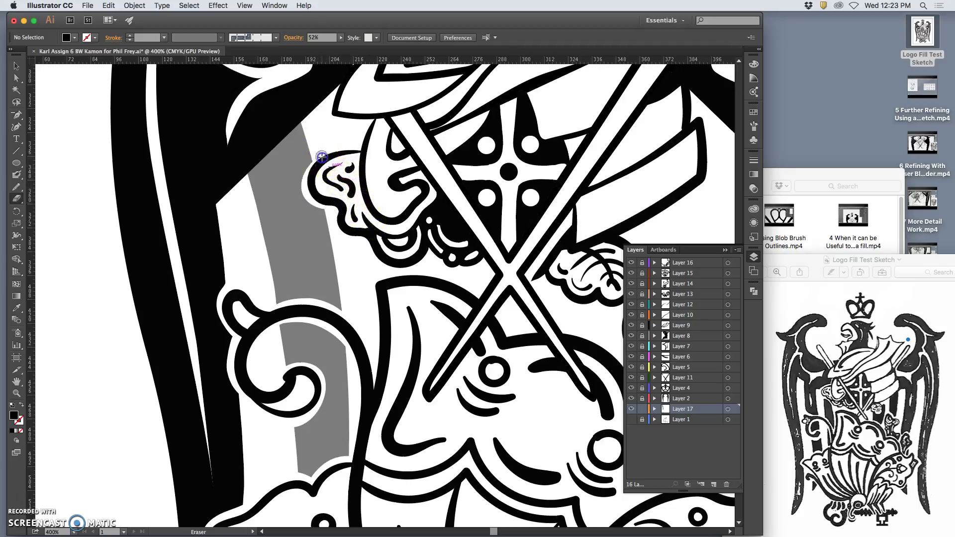
pyautogui.moveTo(322, 202); pyautogui.dragTo(342, 205)
# Select the upper feather piece and set its opacity to 100%.
pyautogui.moveTo(475, 309); pyautogui.dragTo(358, 190)
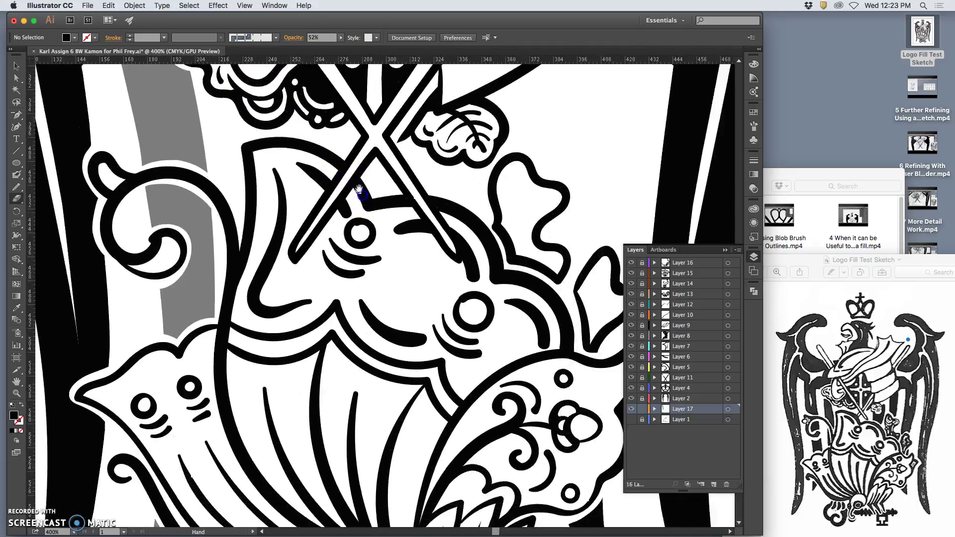
pyautogui.press('super+minus')
pyautogui.press('super+minus')
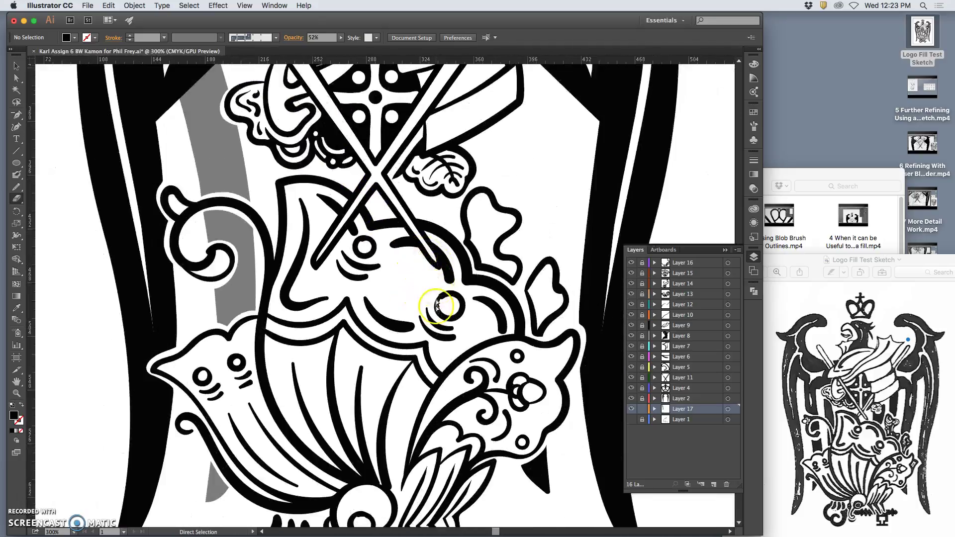
pyautogui.press('super+minus')
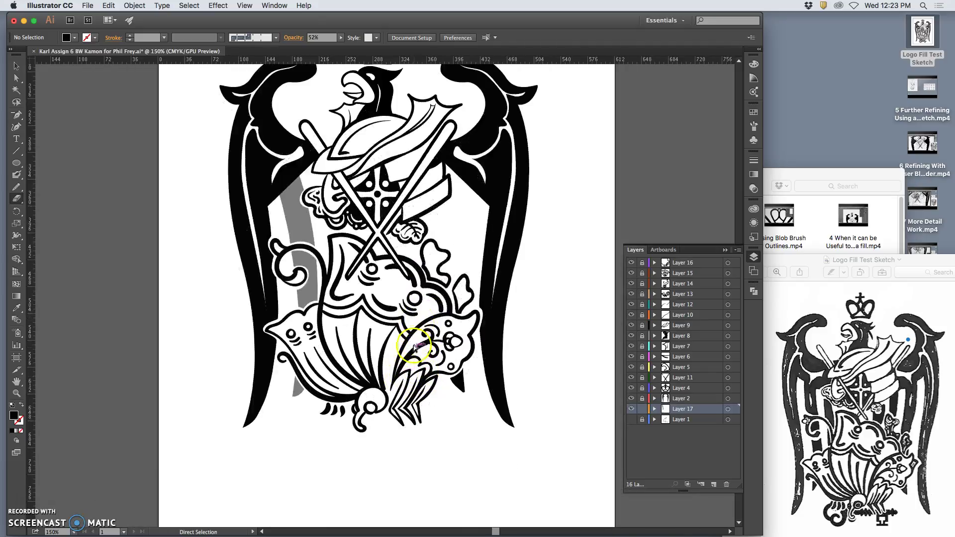
pyautogui.press('super+minus')
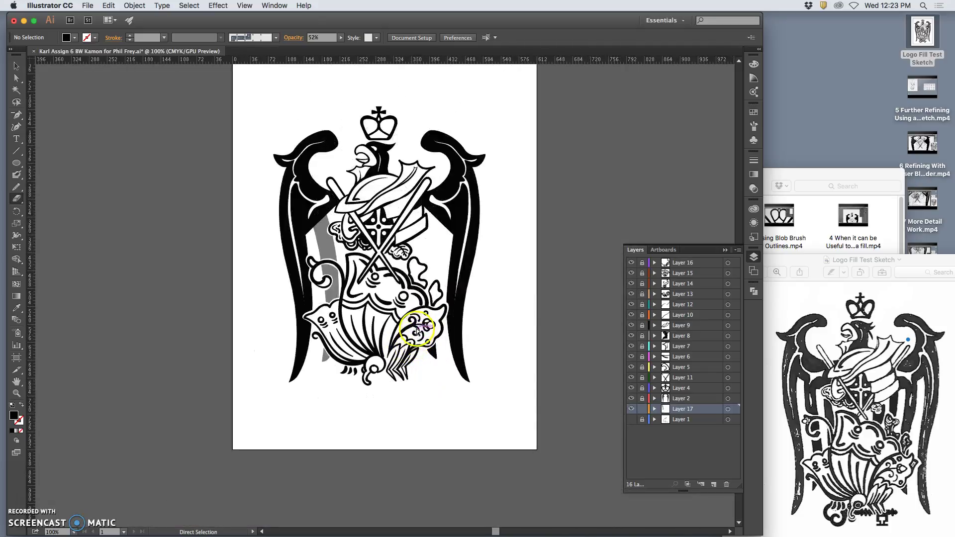
pyautogui.press('super+plus')
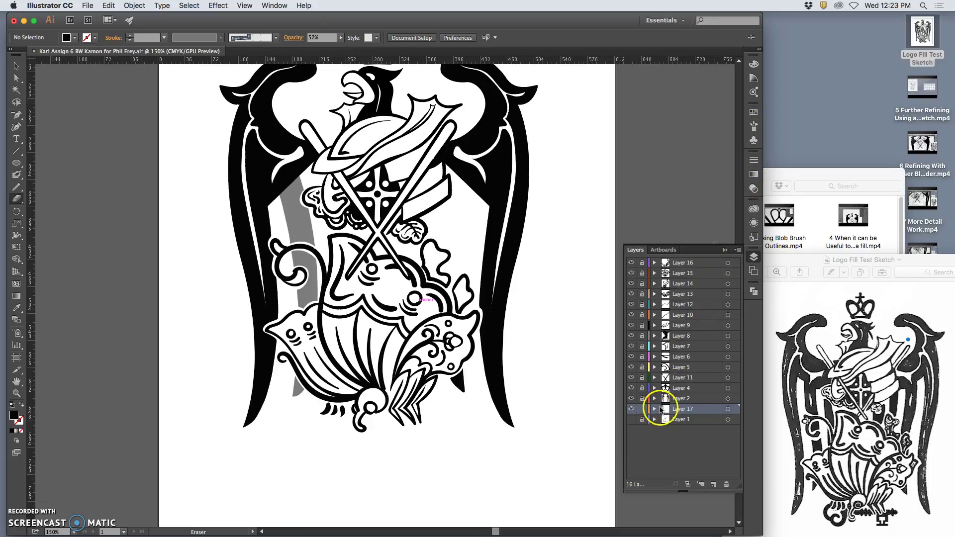
pyautogui.click(755, 176)
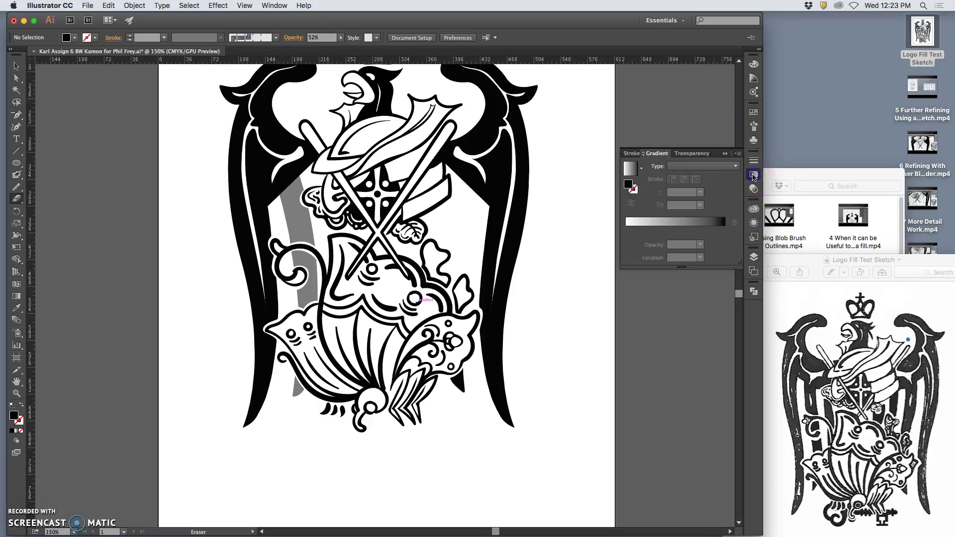
pyautogui.click(696, 153)
pyautogui.click(735, 165)
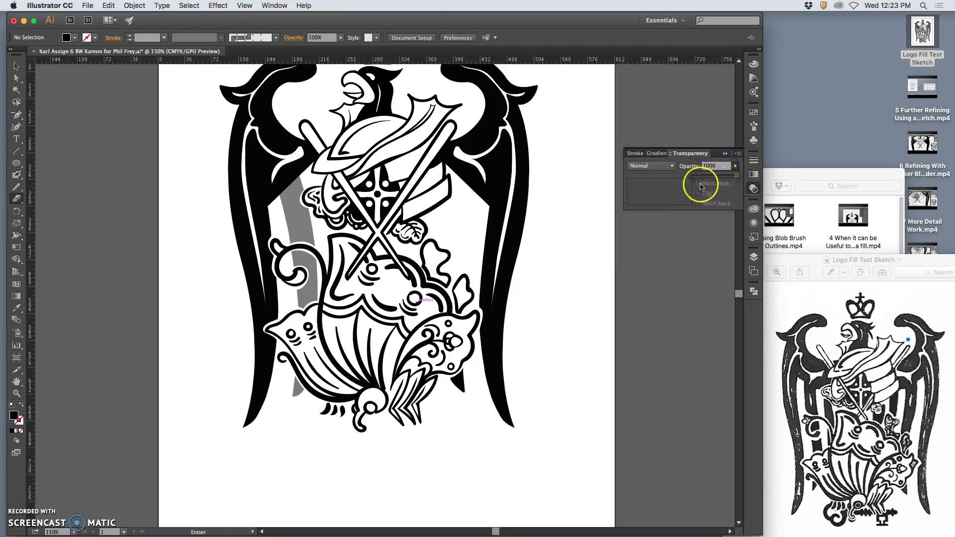
pyautogui.click(16, 66)
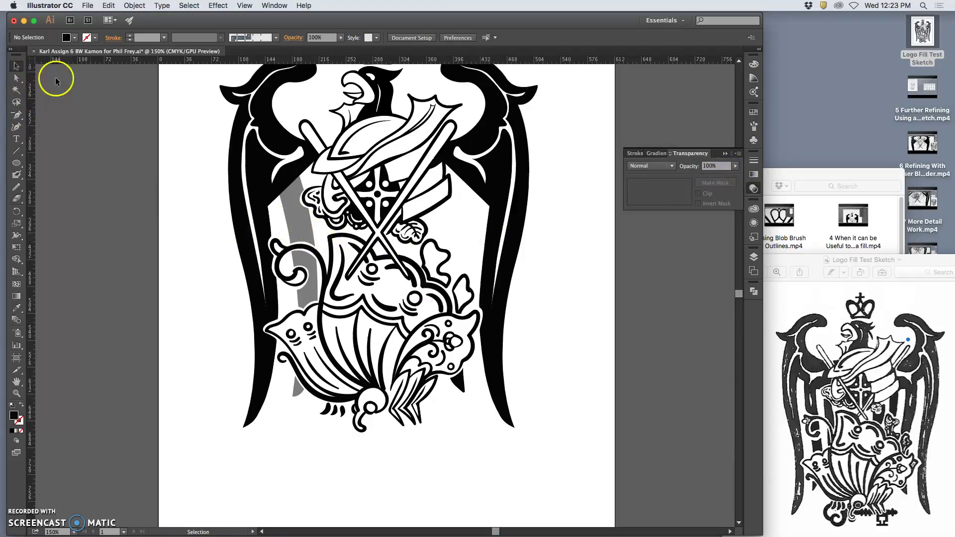
pyautogui.click(297, 214)
pyautogui.click(735, 166)
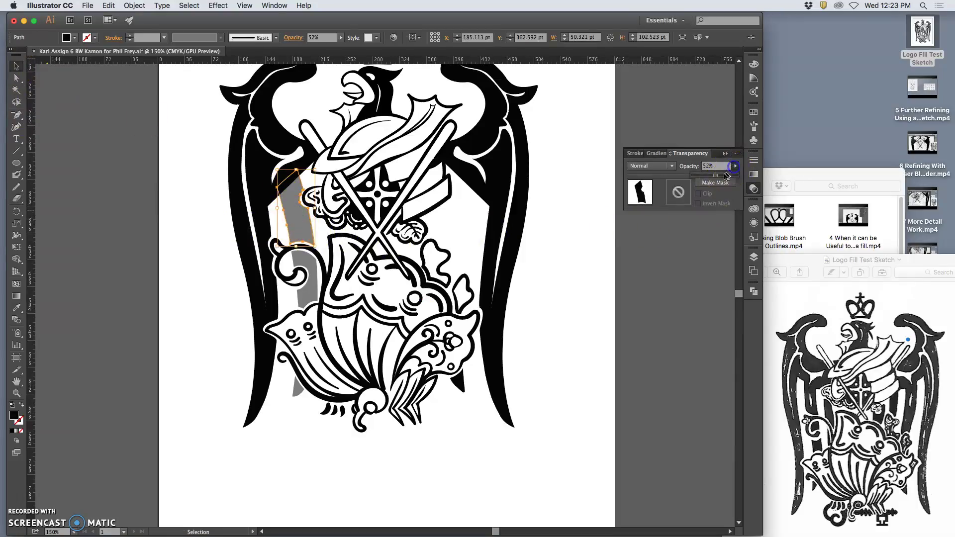
pyautogui.moveTo(728, 177); pyautogui.dragTo(737, 175)
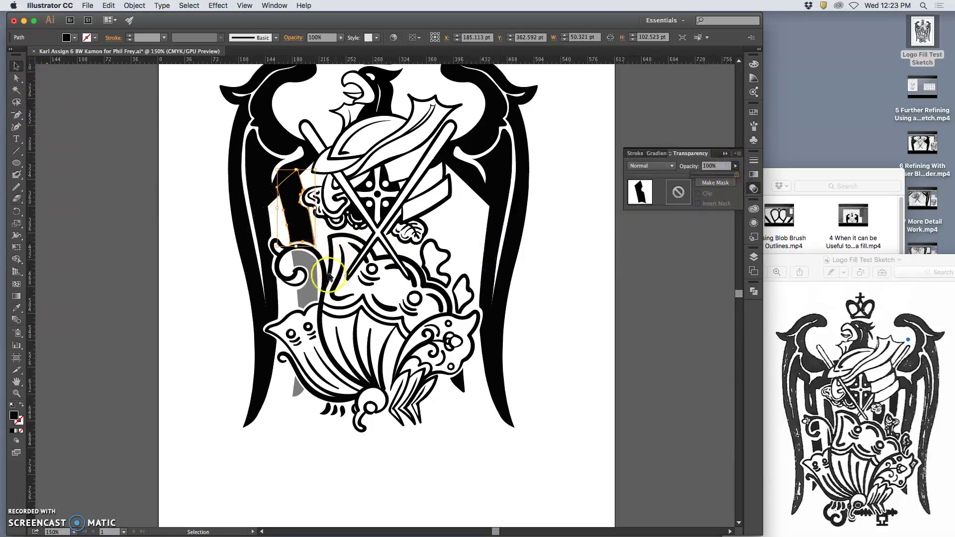
# Set the opacity of the middle feather piece and of the small tip below the butterfly's left wing to 100%.
pyautogui.click(308, 269)
pyautogui.click(738, 165)
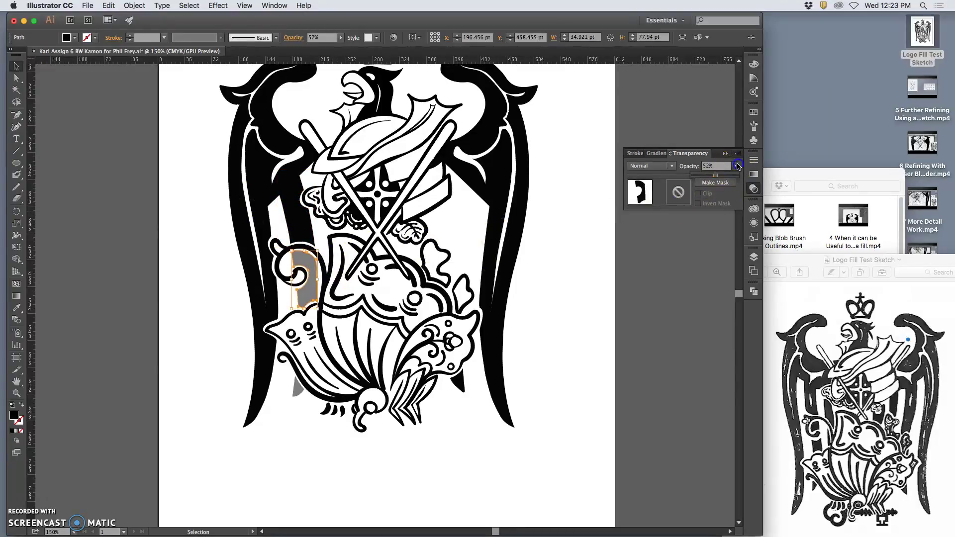
pyautogui.moveTo(718, 176); pyautogui.dragTo(737, 175)
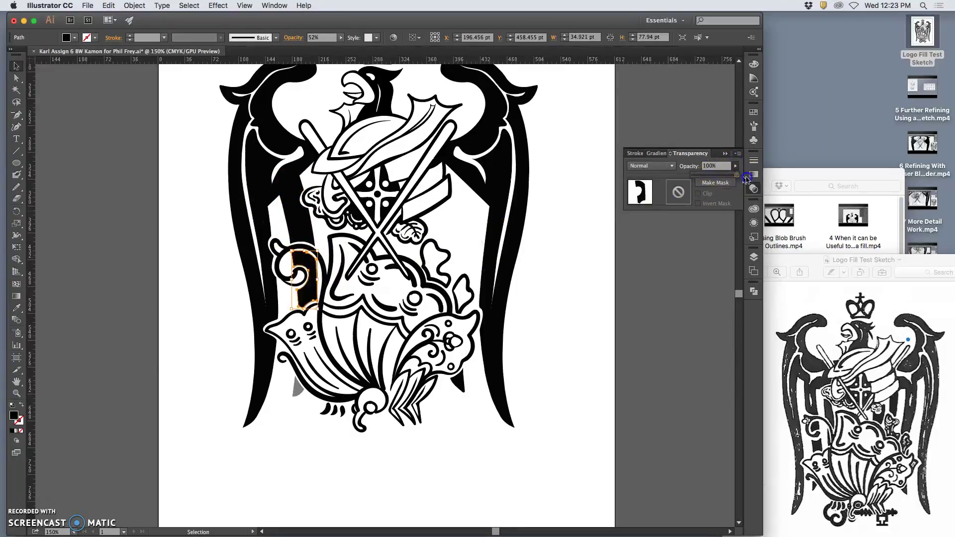
pyautogui.click(300, 385)
pyautogui.click(736, 166)
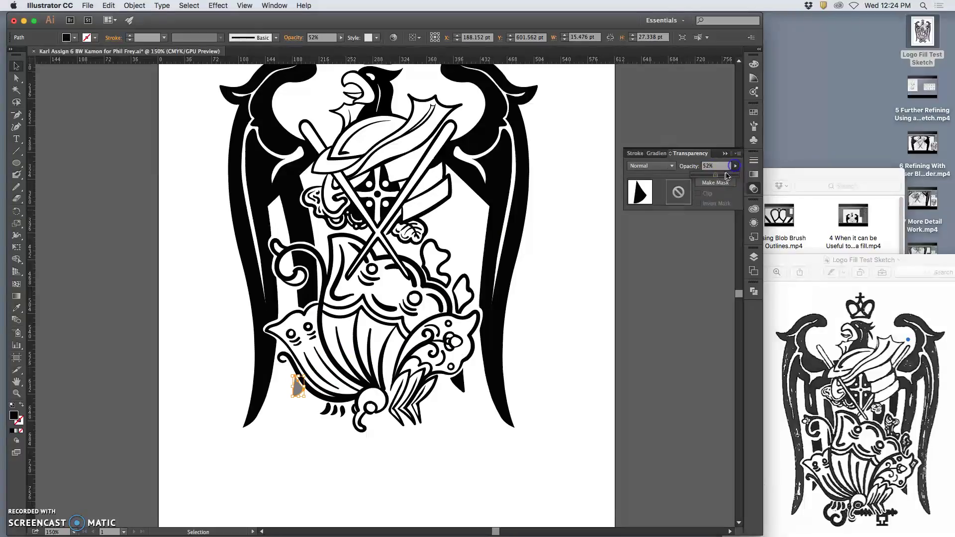
pyautogui.moveTo(718, 177); pyautogui.dragTo(738, 175)
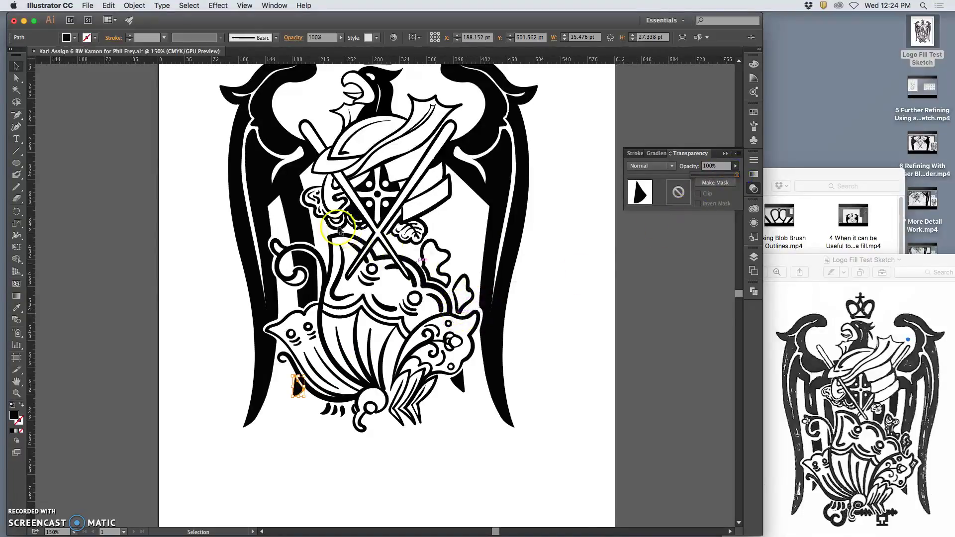
# Select the upper and middle feather pieces together, then copy and paste them in place.
pyautogui.click(299, 230)
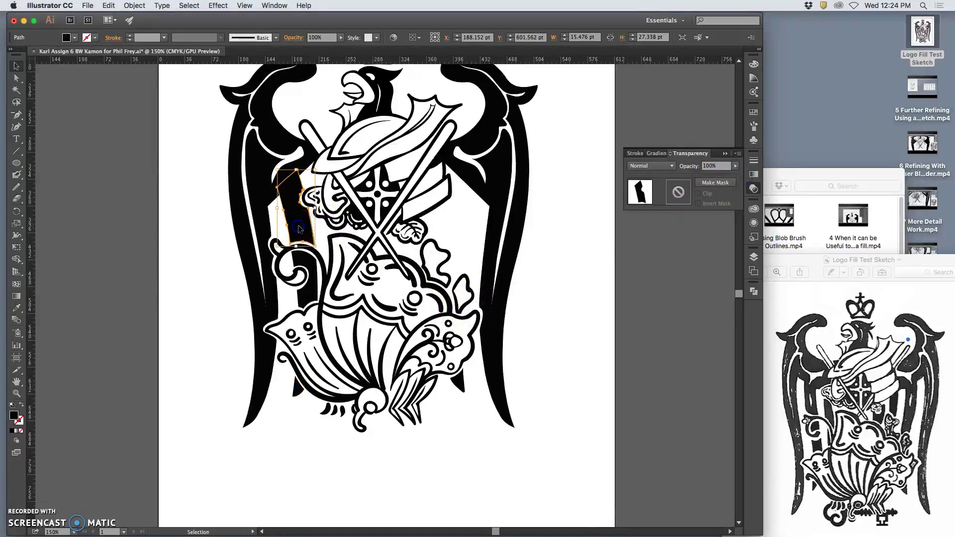
pyautogui.keyDown('shift'); pyautogui.click(314, 269); pyautogui.keyUp('shift')
pyautogui.press('super+c')
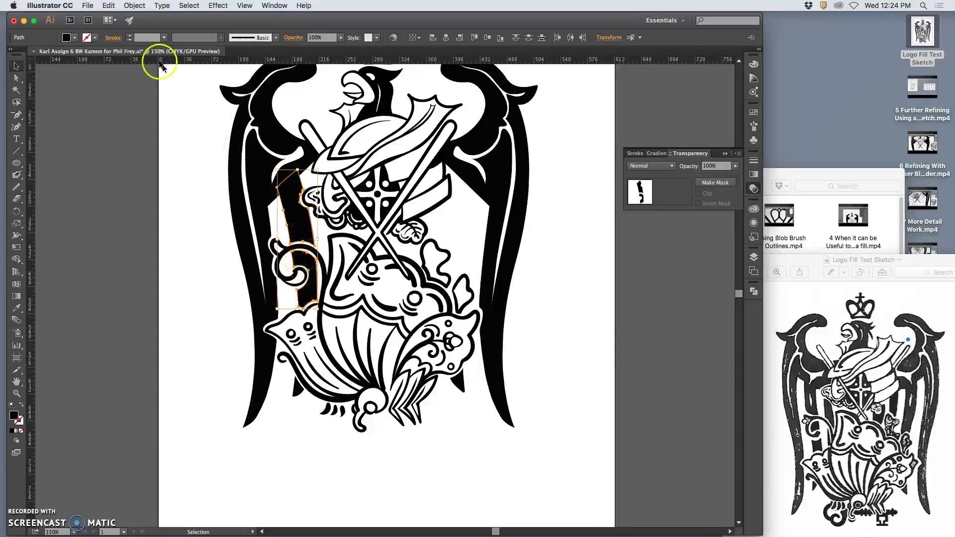
pyautogui.click(108, 6)
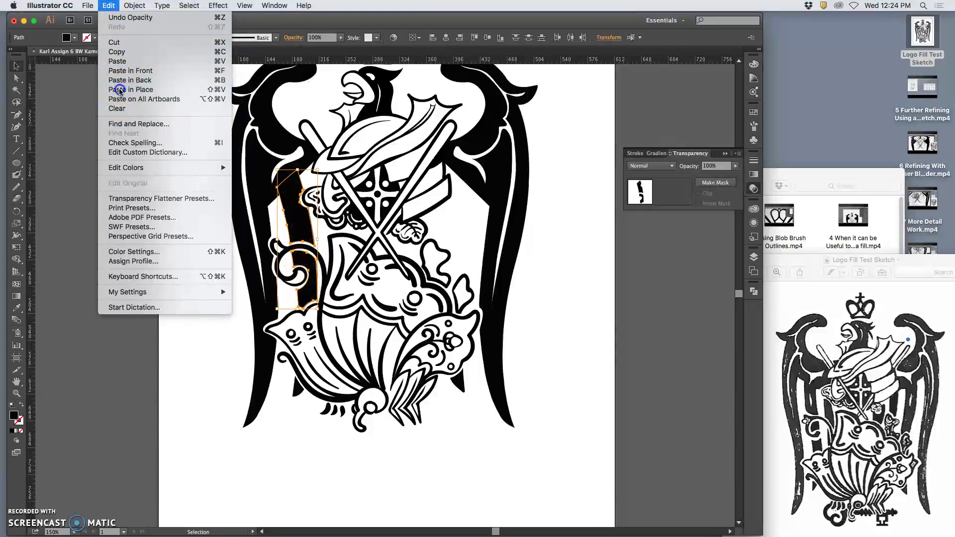
pyautogui.click(124, 87)
# Reflect the pasted feather pieces across the vertical axis at 90°.
pyautogui.click(109, 6)
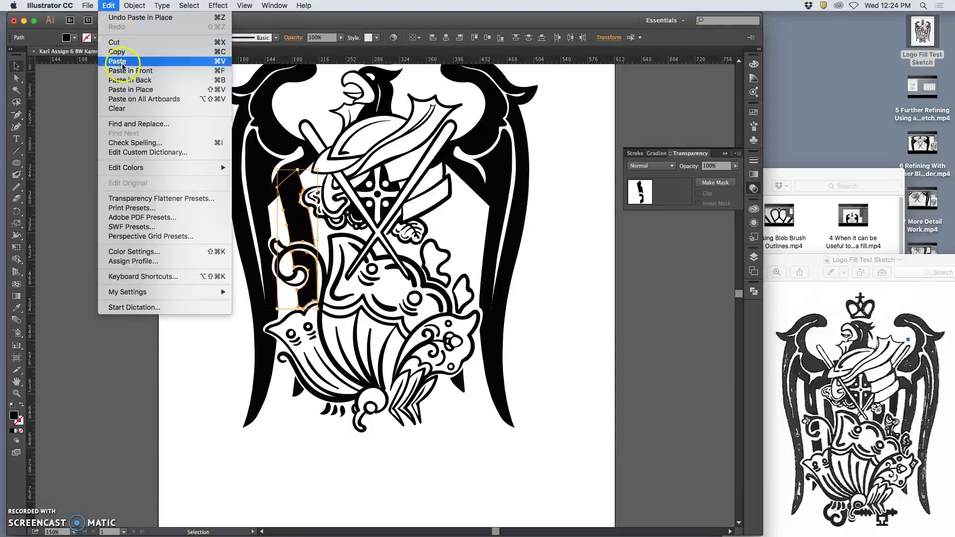
pyautogui.click(133, 6)
pyautogui.moveTo(142, 17)
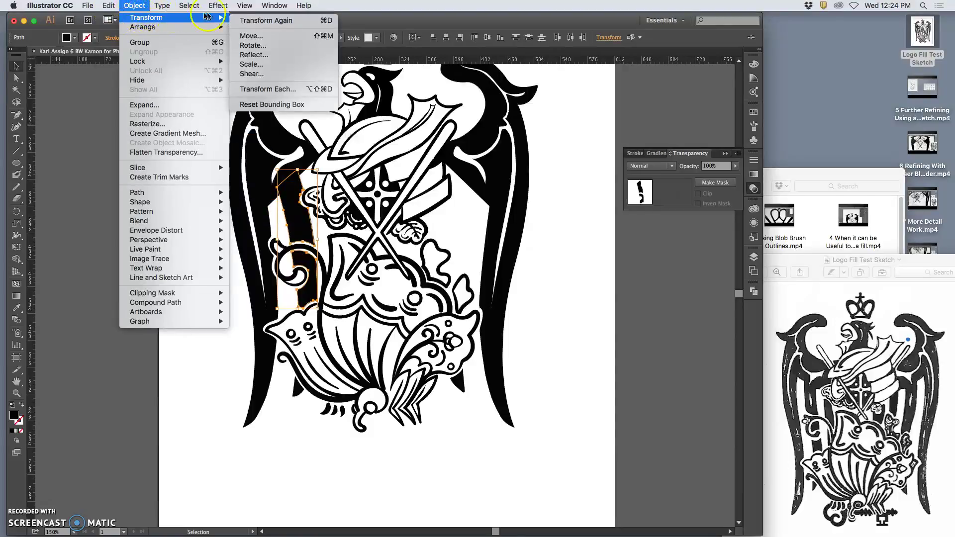
pyautogui.click(244, 53)
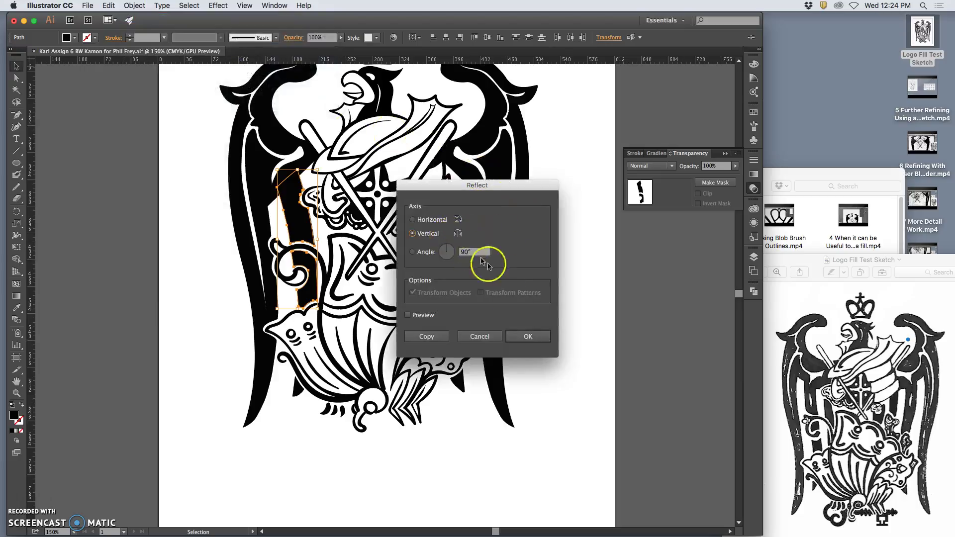
pyautogui.click(520, 335)
# Nudge the reflected upper and middle feather pieces horizontally across the emblem toward the inner edge of the eagle's right wing.
pyautogui.press('Right')
pyautogui.press('Right')
pyautogui.press('Right')
pyautogui.press('Right')
pyautogui.press('Right')
pyautogui.press('Right')
pyautogui.press('Right')
pyautogui.press('Right')
pyautogui.press('Right')
pyautogui.press('Right')
pyautogui.press('Right')
pyautogui.press('Right')
pyautogui.press('Right')
pyautogui.press('Right')
pyautogui.press('Right')
pyautogui.press('Right')
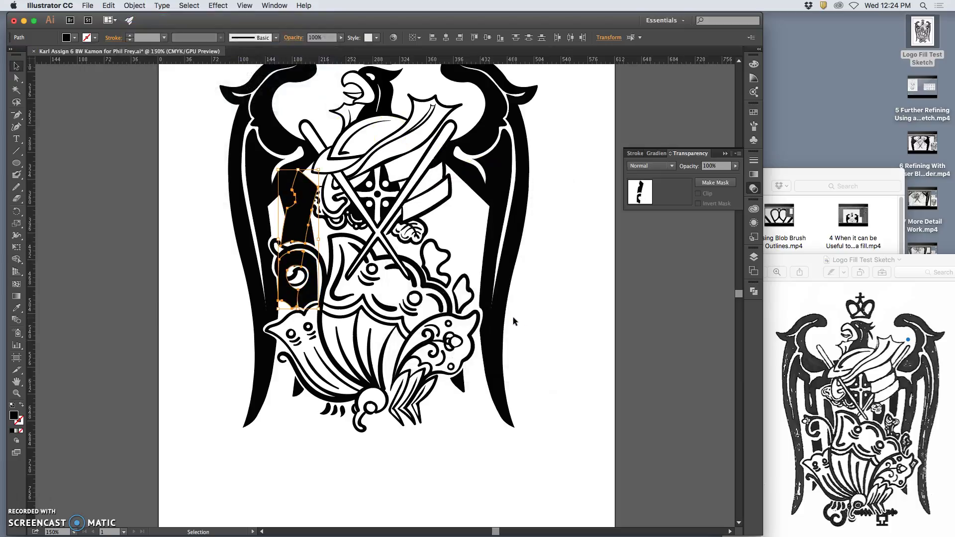
pyautogui.press('Right')
pyautogui.press('Right')
pyautogui.press('Right')
pyautogui.press('Right')
pyautogui.press('Right')
pyautogui.press('Right')
pyautogui.press('Right')
pyautogui.press('Right')
pyautogui.press('Right')
pyautogui.press('Right')
pyautogui.press('Right')
pyautogui.press('Right')
pyautogui.press('Right')
pyautogui.press('Right')
pyautogui.press('Right')
pyautogui.press('Right')
pyautogui.press('Right')
pyautogui.press('Right')
pyautogui.press('Right')
pyautogui.press('Right')
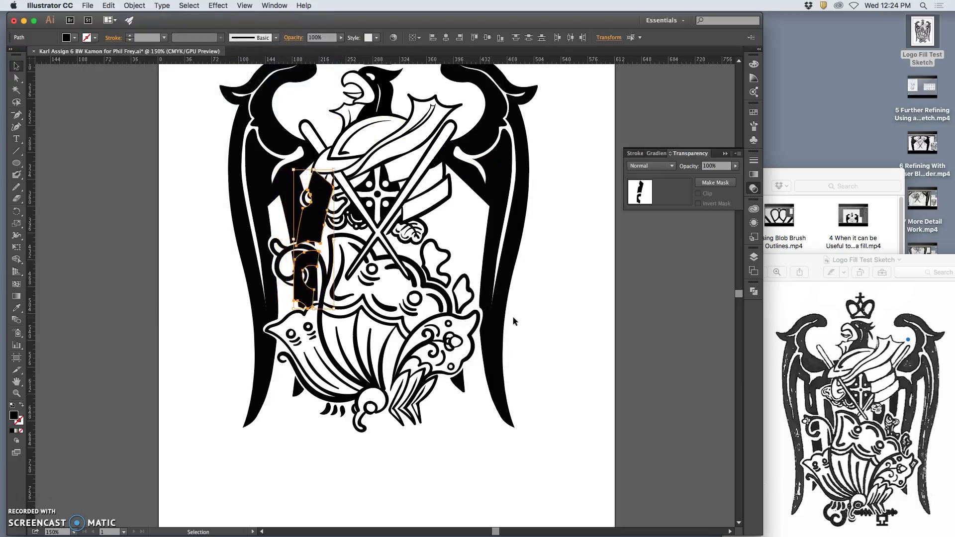
pyautogui.press('Right')
pyautogui.press('Right')
pyautogui.press('Right')
pyautogui.press('Right')
pyautogui.press('Right')
pyautogui.press('Right')
pyautogui.press('Right')
pyautogui.press('Right')
pyautogui.press('Right')
pyautogui.press('Right')
pyautogui.press('Right')
pyautogui.press('Right')
pyautogui.press('Right')
pyautogui.press('Right')
pyautogui.press('Right')
pyautogui.press('Right')
pyautogui.press('Right')
pyautogui.press('Right')
pyautogui.press('Right')
pyautogui.press('Right')
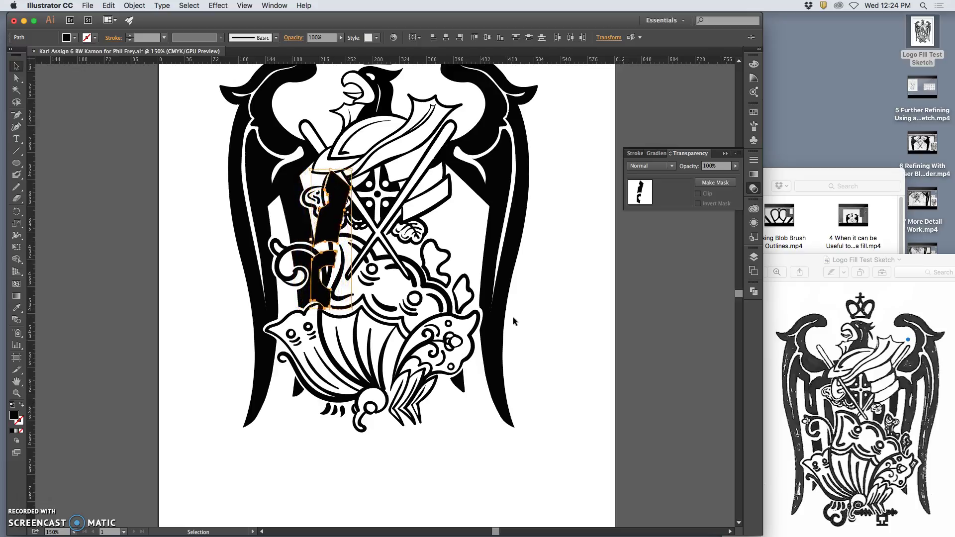
pyautogui.press('Right')
pyautogui.press('Right')
pyautogui.press('Right')
pyautogui.press('Right')
pyautogui.press('Right')
pyautogui.press('Right')
pyautogui.press('Right')
pyautogui.press('Right')
pyautogui.press('Right')
pyautogui.press('Right')
pyautogui.press('Right')
pyautogui.press('Right')
pyautogui.press('Right')
pyautogui.press('Right')
pyautogui.press('Right')
pyautogui.press('Right')
pyautogui.press('Right')
pyautogui.press('Right')
pyautogui.press('Right')
pyautogui.press('Right')
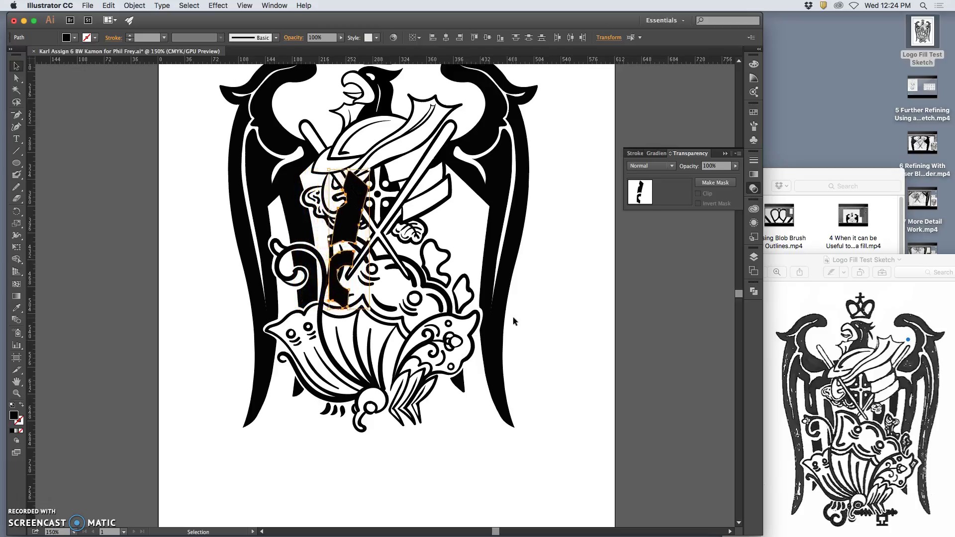
pyautogui.press('Right')
pyautogui.press('Right')
pyautogui.press('Right')
pyautogui.press('Right')
pyautogui.press('Right')
pyautogui.press('Right')
pyautogui.press('Right')
pyautogui.press('Right')
pyautogui.press('Right')
pyautogui.press('Right')
pyautogui.press('Right')
pyautogui.press('Right')
pyautogui.press('Right')
pyautogui.press('Right')
pyautogui.press('Right')
pyautogui.press('Right')
pyautogui.press('Right')
pyautogui.press('Right')
pyautogui.press('Right')
pyautogui.press('Right')
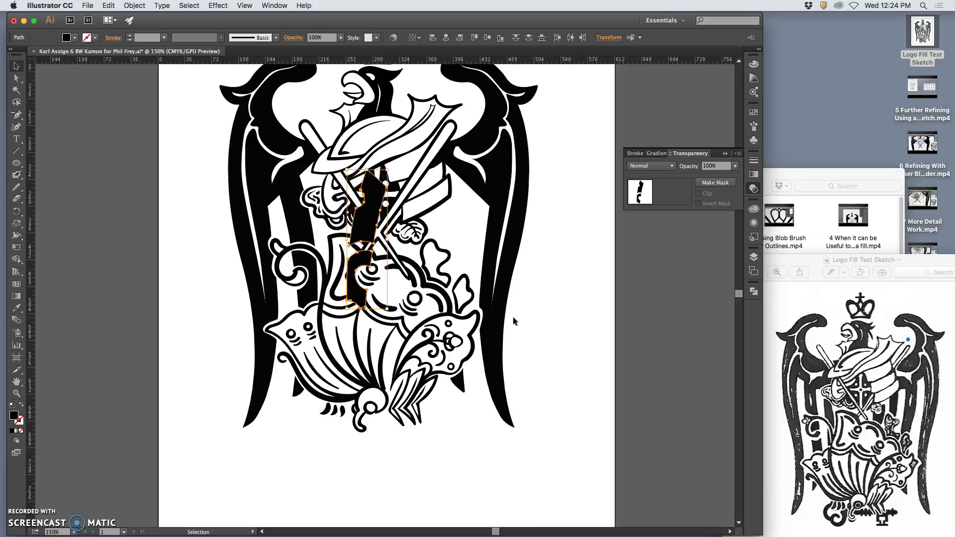
pyautogui.press('Right')
pyautogui.press('Right')
pyautogui.press('Right')
pyautogui.press('Right')
pyautogui.press('Right')
pyautogui.press('Right')
pyautogui.press('Right')
pyautogui.press('Right')
pyautogui.press('Right')
pyautogui.press('Right')
pyautogui.press('Right')
pyautogui.press('Right')
pyautogui.press('Right')
pyautogui.press('Right')
pyautogui.press('Right')
pyautogui.press('Right')
pyautogui.press('Right')
pyautogui.press('Right')
pyautogui.press('Right')
pyautogui.press('Right')
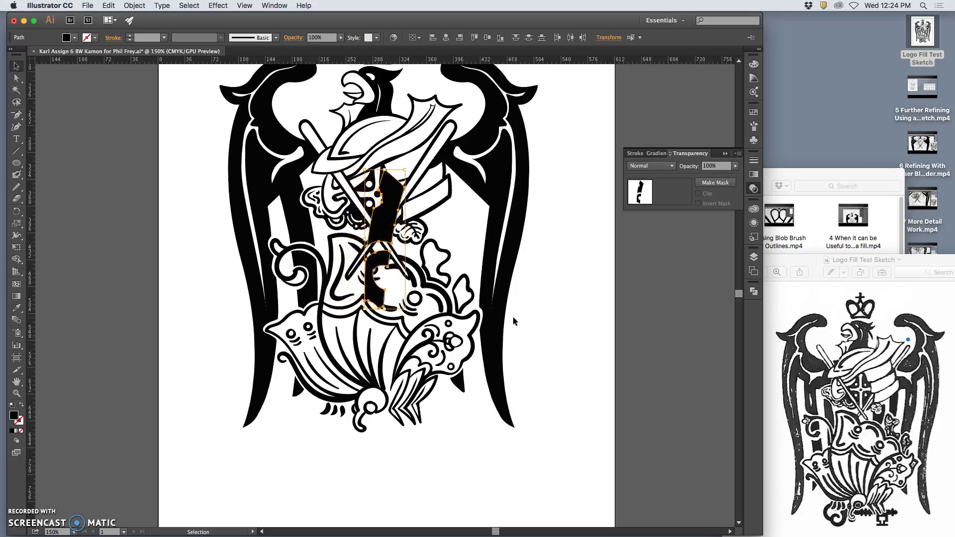
pyautogui.press('Right')
pyautogui.press('Right')
pyautogui.press('Right')
pyautogui.press('Right')
pyautogui.press('Right')
pyautogui.press('Right')
pyautogui.press('Right')
pyautogui.press('Right')
pyautogui.press('Right')
pyautogui.press('Right')
pyautogui.press('Right')
pyautogui.press('Right')
pyautogui.press('Right')
pyautogui.press('Right')
pyautogui.press('Right')
pyautogui.press('Right')
pyautogui.press('Right')
pyautogui.press('Right')
pyautogui.press('Right')
pyautogui.press('Right')
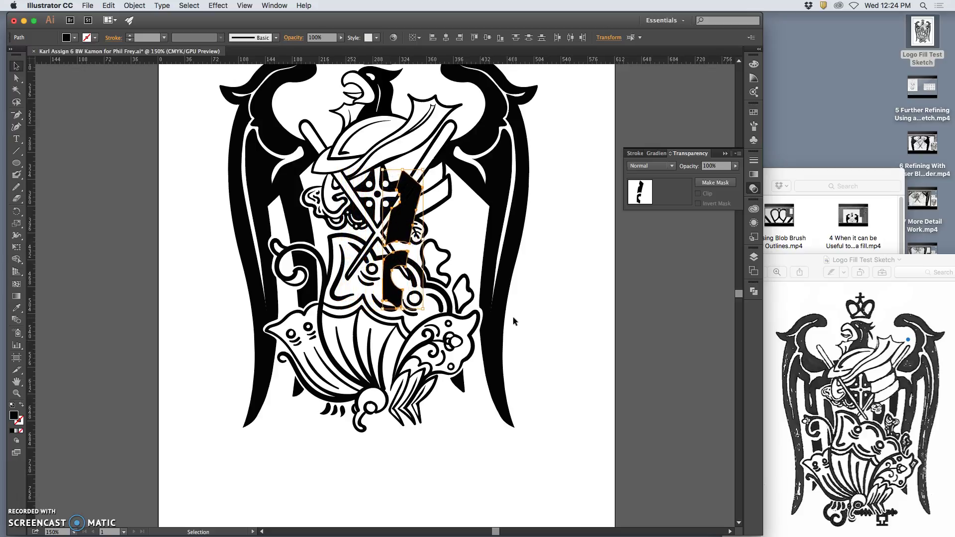
pyautogui.press('Right')
pyautogui.press('Right')
pyautogui.press('Right')
pyautogui.press('Right')
pyautogui.press('Right')
pyautogui.press('Right')
pyautogui.press('Right')
pyautogui.press('Right')
pyautogui.press('Right')
pyautogui.press('Right')
pyautogui.press('Right')
pyautogui.press('Right')
pyautogui.press('Right')
pyautogui.press('Right')
pyautogui.press('Right')
pyautogui.press('Right')
pyautogui.press('Right')
pyautogui.press('Right')
pyautogui.press('Right')
pyautogui.press('Right')
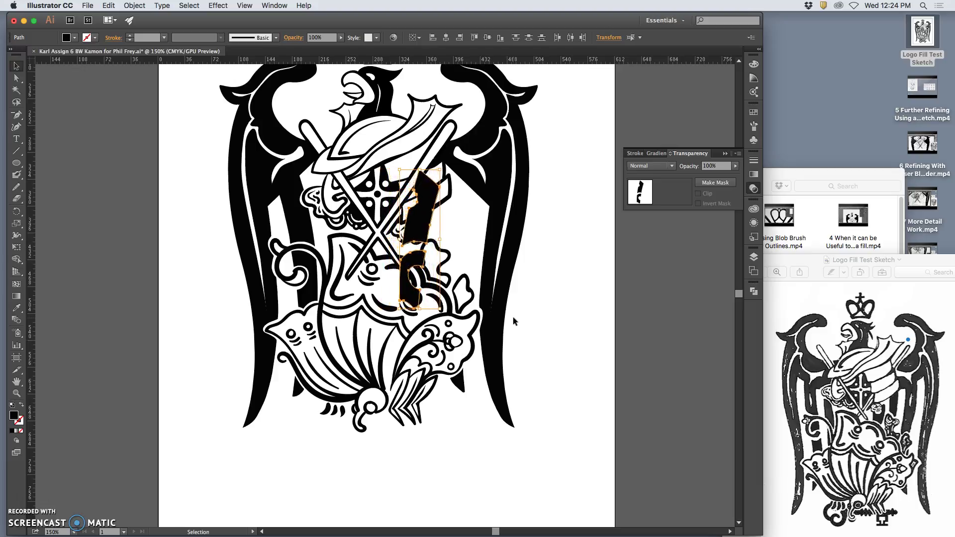
# Move the reflected feather pieces horizontally past the banner until they sit just inside the eagle's right wing.
pyautogui.press('Right')
pyautogui.press('Right')
pyautogui.press('Right')
pyautogui.press('Right')
pyautogui.press('Right')
pyautogui.press('Right')
pyautogui.press('Right')
pyautogui.press('Right')
pyautogui.press('Right')
pyautogui.press('Right')
pyautogui.press('Right')
pyautogui.press('Right')
pyautogui.press('Right')
pyautogui.press('Right')
pyautogui.press('Right')
pyautogui.press('Right')
pyautogui.press('Right')
pyautogui.press('Right')
pyautogui.press('Right')
pyautogui.press('Right')
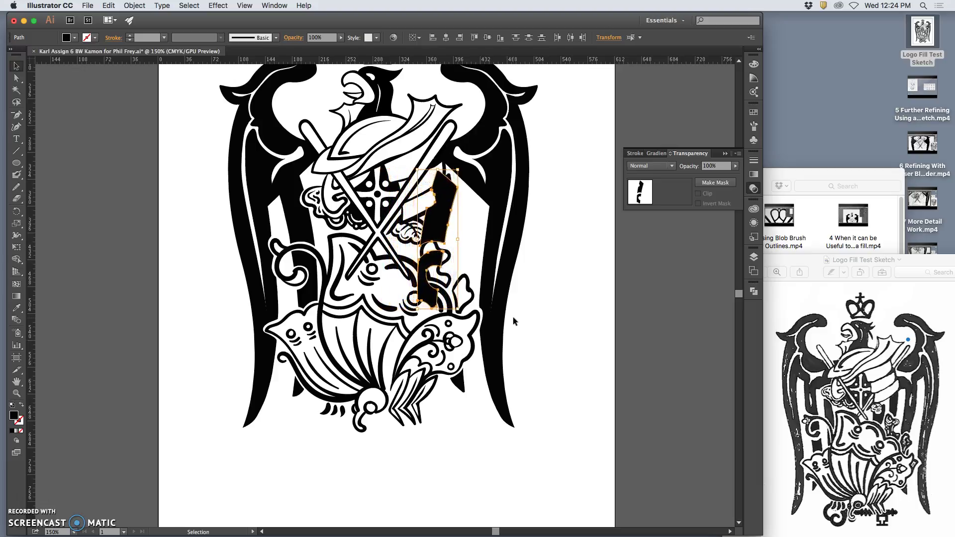
pyautogui.press('Right')
pyautogui.press('Right')
pyautogui.press('Right')
pyautogui.press('Right')
pyautogui.press('Right')
pyautogui.press('Right')
pyautogui.press('Right')
pyautogui.press('Right')
pyautogui.press('Right')
pyautogui.press('Right')
pyautogui.press('Right')
pyautogui.press('Right')
pyautogui.press('Right')
pyautogui.press('Right')
pyautogui.press('Right')
pyautogui.press('Right')
pyautogui.press('Right')
pyautogui.press('Right')
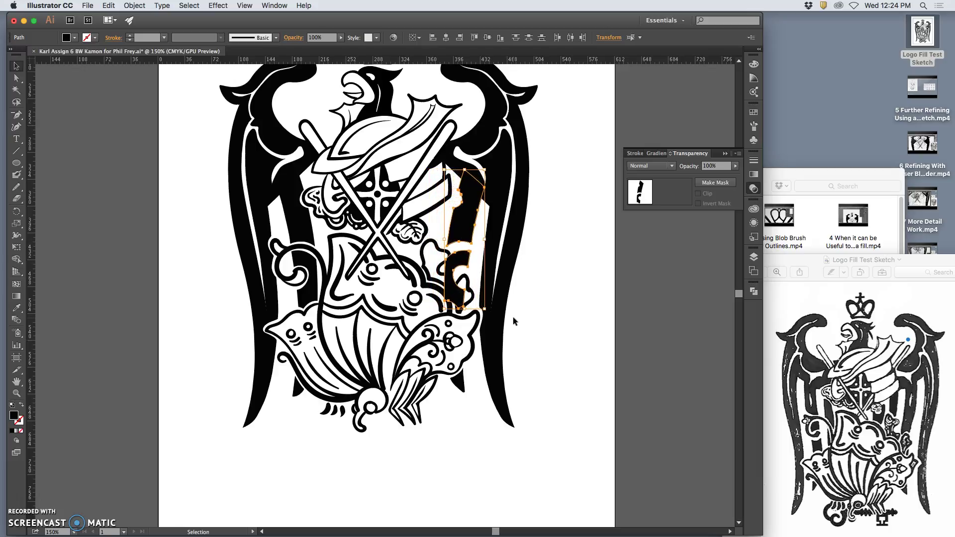
# Shift the reflected feather pieces slightly back toward the emblem's centre and deselect them, ready for direct selection of their points.
pyautogui.press('Left')
pyautogui.press('Left')
pyautogui.press('Left')
pyautogui.press('Left')
pyautogui.press('Left')
pyautogui.press('Left')
pyautogui.press('Left')
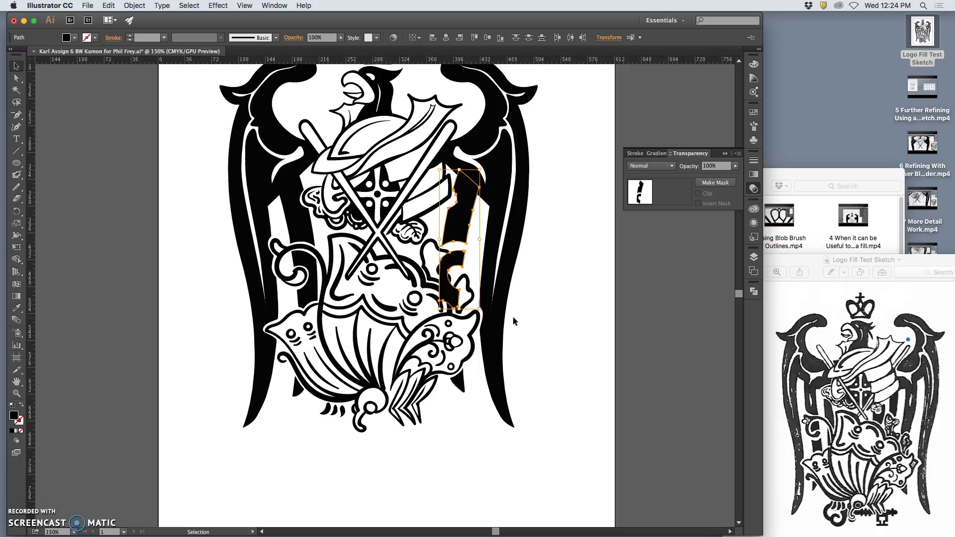
pyautogui.click(17, 78)
pyautogui.click(197, 194)
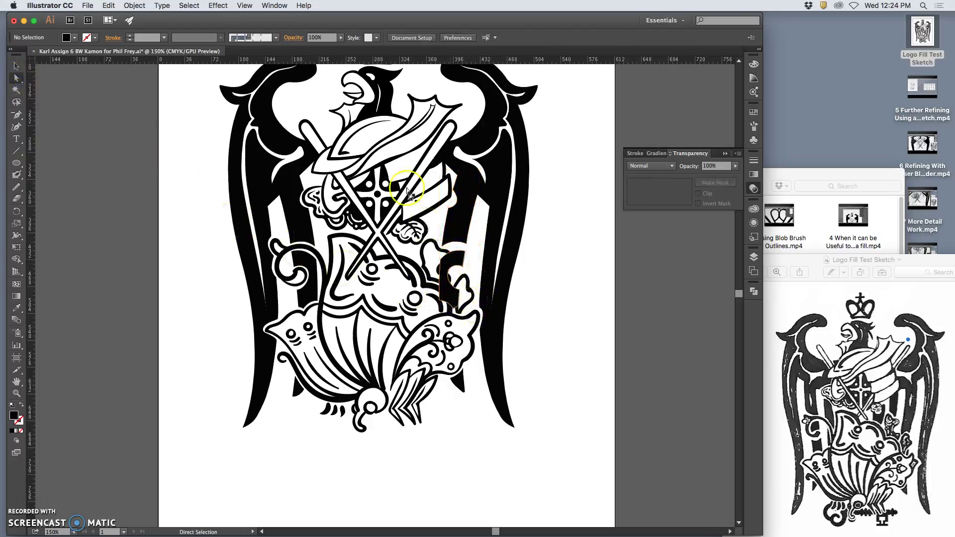